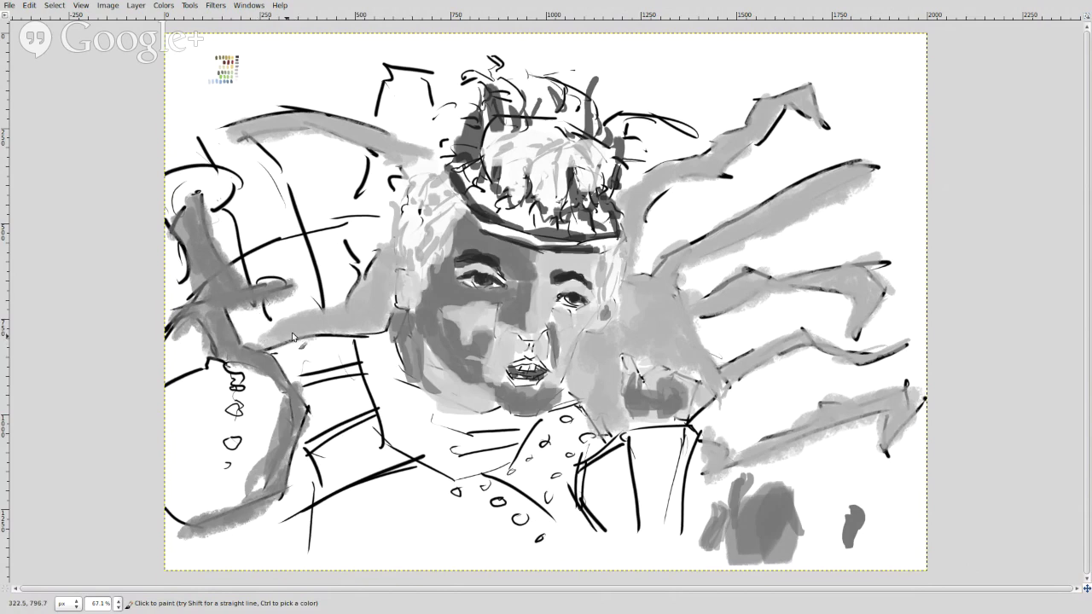
Step: Paint mid-grey strokes over the curved blade at the upper left and fill the background between the swords on the right
mouse_move(290, 224)
mouse_down()
mouse_move(317, 256)
mouse_move(297, 189)
mouse_move(332, 298)
mouse_move(315, 214)
mouse_move(194, 83)
mouse_move(308, 216)
mouse_move(299, 180)
mouse_move(316, 240)
mouse_up()
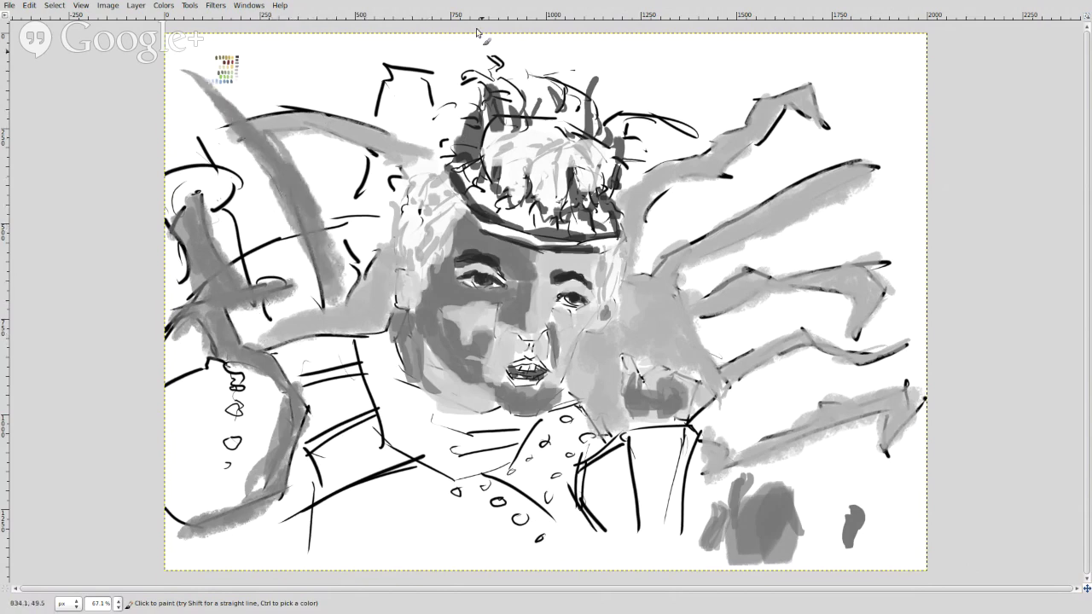
mouse_move(362, 154)
mouse_down()
mouse_move(414, 204)
mouse_move(375, 90)
mouse_up()
mouse_move(663, 250)
mouse_down()
mouse_move(683, 226)
mouse_move(657, 247)
mouse_move(653, 223)
mouse_move(704, 184)
mouse_move(679, 187)
mouse_move(691, 224)
mouse_move(742, 200)
mouse_move(768, 155)
mouse_move(751, 182)
mouse_move(746, 170)
mouse_move(790, 152)
mouse_move(783, 142)
mouse_move(822, 150)
mouse_move(805, 131)
mouse_move(792, 149)
mouse_move(820, 154)
mouse_move(749, 195)
mouse_move(896, 143)
mouse_up()
mouse_move(904, 195)
mouse_down()
mouse_move(842, 218)
mouse_move(869, 198)
mouse_move(717, 275)
mouse_move(908, 214)
mouse_move(837, 320)
mouse_move(845, 341)
mouse_move(785, 299)
mouse_move(708, 350)
mouse_move(725, 376)
mouse_move(742, 341)
mouse_move(841, 328)
mouse_move(914, 292)
mouse_move(883, 340)
mouse_move(922, 304)
mouse_move(914, 256)
mouse_up()
click(738, 408)
mouse_move(706, 426)
mouse_down()
mouse_move(742, 439)
mouse_move(784, 412)
mouse_move(799, 399)
mouse_move(749, 417)
mouse_move(774, 381)
mouse_move(741, 391)
mouse_move(785, 368)
mouse_move(871, 377)
mouse_move(909, 357)
mouse_move(867, 381)
mouse_move(906, 382)
mouse_move(810, 401)
mouse_move(781, 411)
mouse_up()
drag(755, 514, 788, 465)
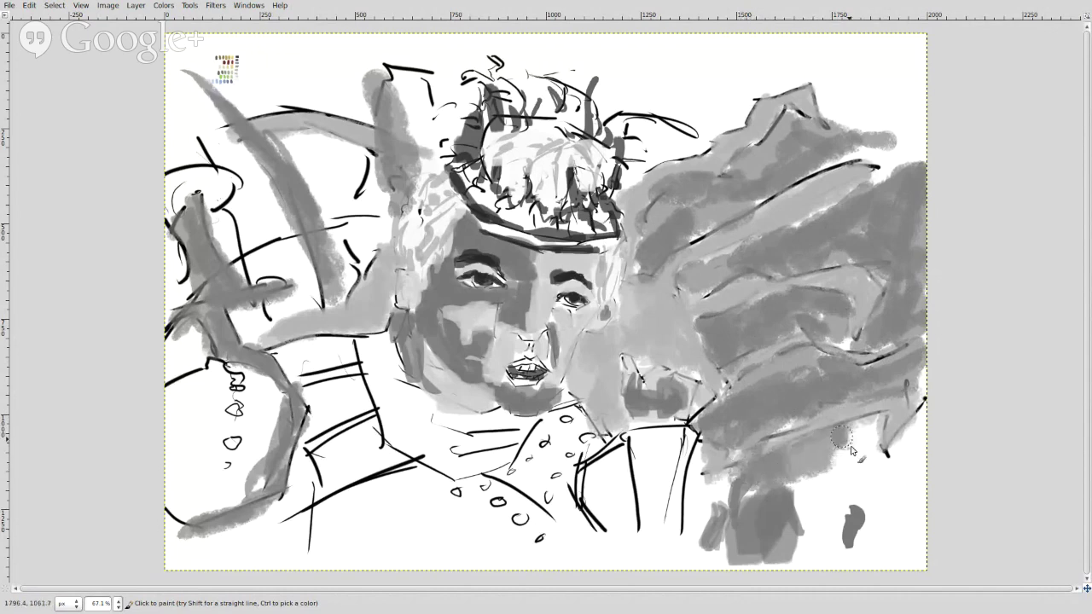
mouse_move(855, 430)
mouse_down()
mouse_move(849, 456)
mouse_move(885, 481)
mouse_move(883, 469)
mouse_move(924, 429)
mouse_move(893, 507)
mouse_move(924, 467)
mouse_move(912, 558)
mouse_move(861, 478)
mouse_move(873, 507)
mouse_move(835, 525)
mouse_move(821, 471)
mouse_up()
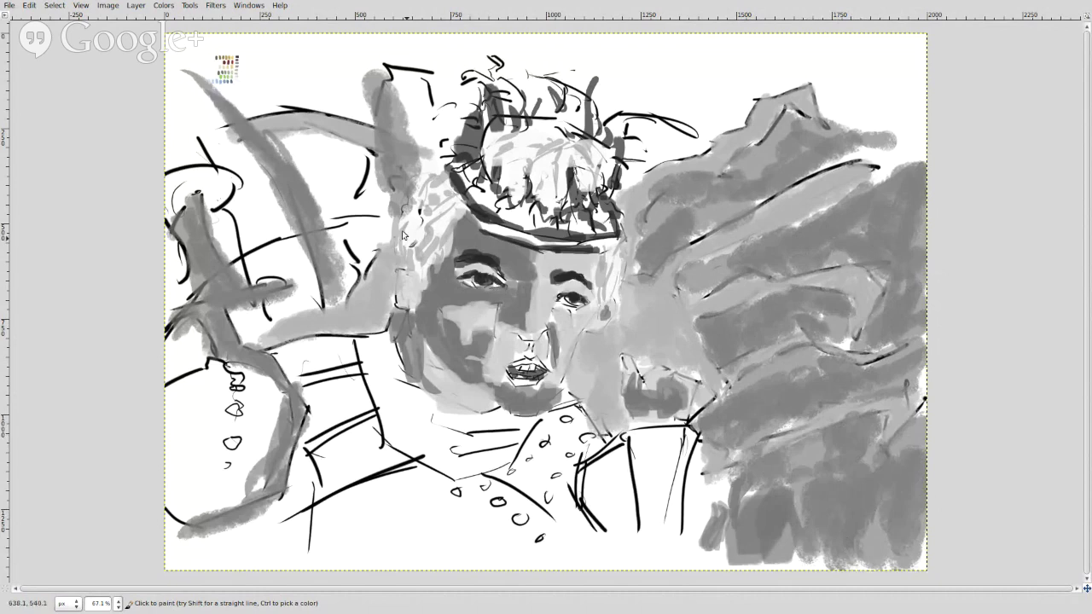
Step: Shade the background to the left of the king's head with mid and light grey tones
mouse_move(378, 209)
mouse_down()
mouse_move(350, 169)
mouse_move(350, 201)
mouse_move(317, 181)
mouse_move(357, 245)
mouse_move(350, 282)
mouse_up()
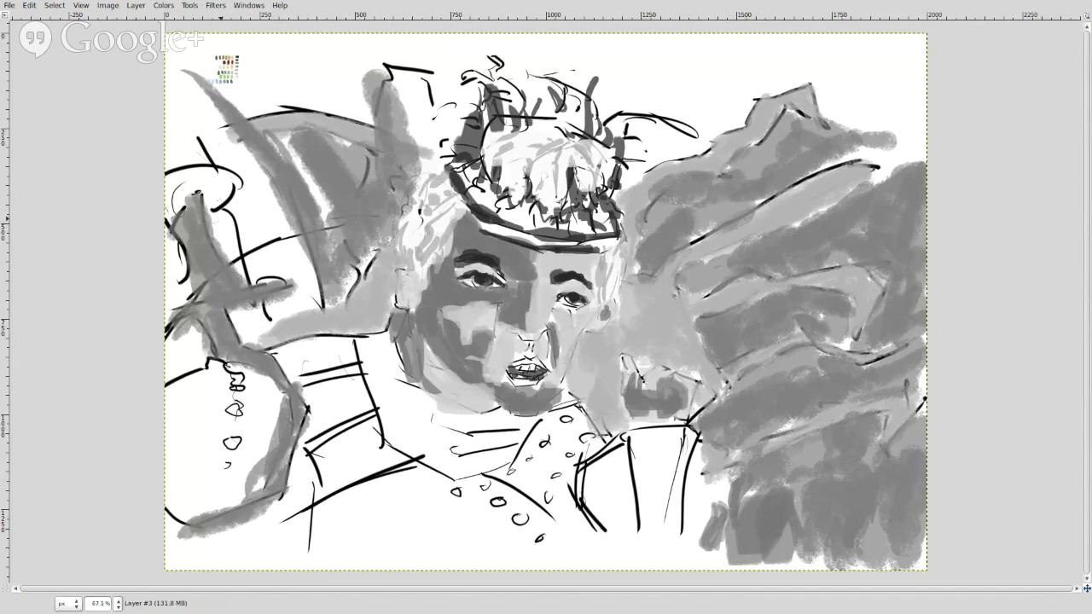
mouse_move(294, 311)
mouse_down()
mouse_move(259, 323)
mouse_move(303, 314)
mouse_move(306, 286)
mouse_move(265, 251)
mouse_move(278, 273)
mouse_move(245, 221)
mouse_move(260, 236)
mouse_move(250, 185)
mouse_move(272, 201)
mouse_move(215, 116)
mouse_move(196, 122)
mouse_move(202, 154)
mouse_move(182, 246)
mouse_move(169, 244)
mouse_move(191, 347)
mouse_up()
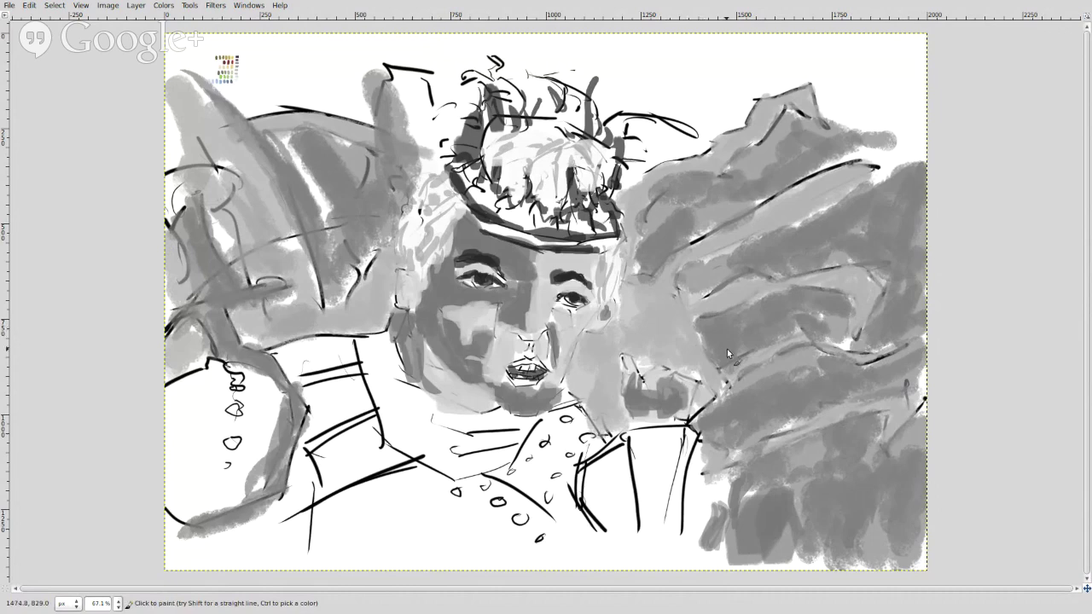
drag(739, 372, 747, 379)
Step: Export the black line drawing on its own as king-line.png
click(134, 5)
key(Escape)
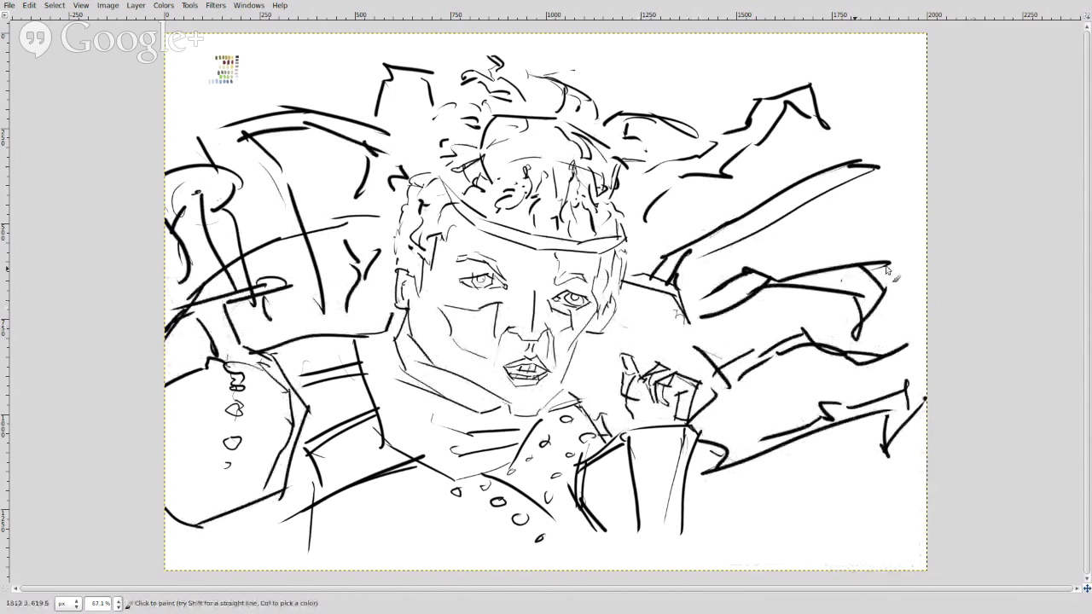
key(ctrl+z)
key(ctrl+y)
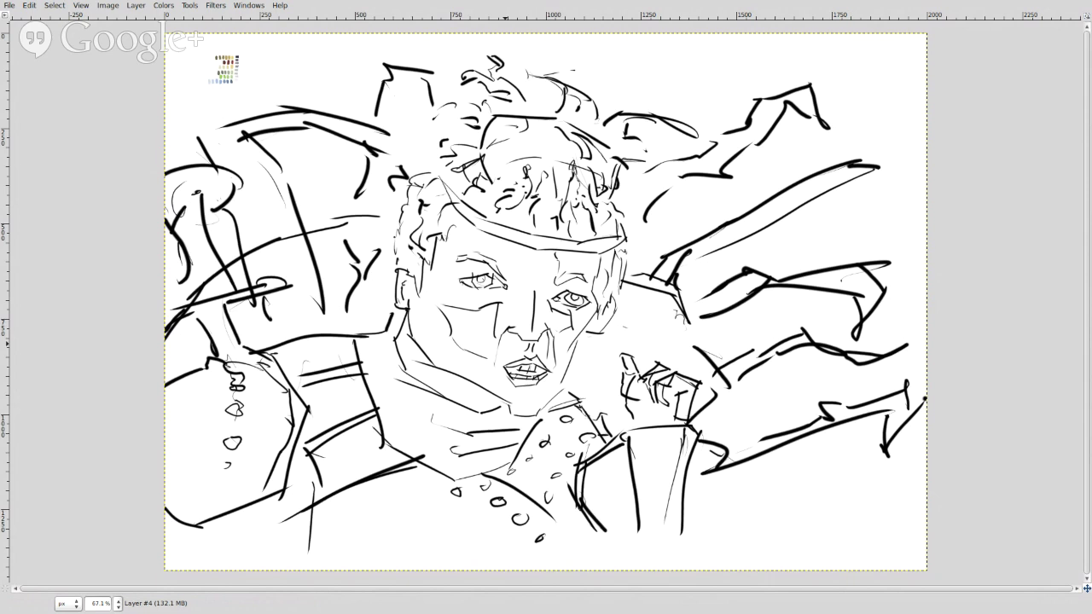
key(ctrl+e)
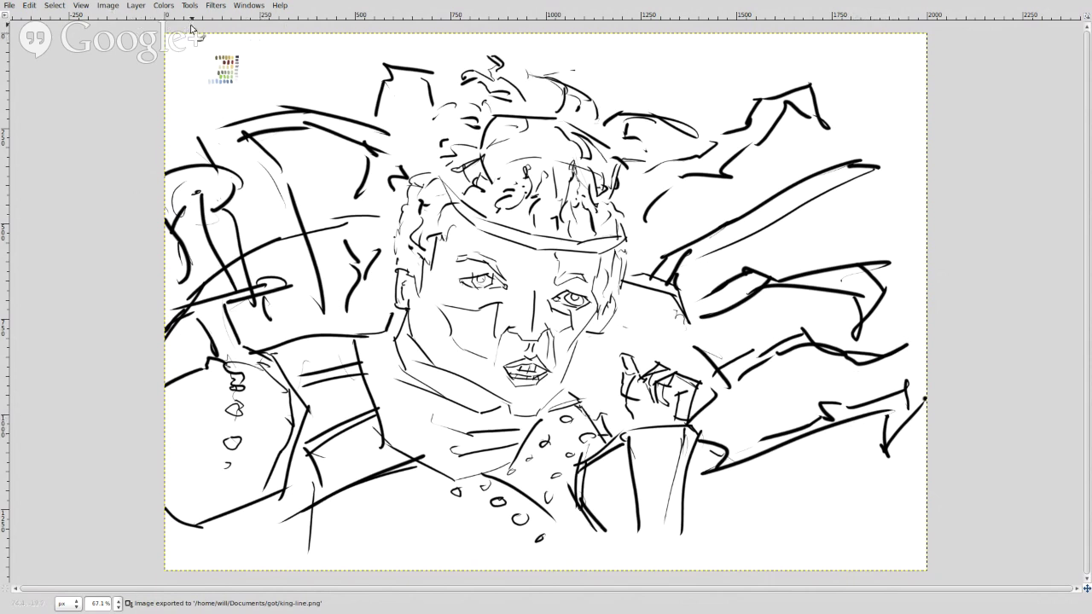
Step: Create a new blank layer for a fresh drawing and test the thin brown brush near the canvas's upper right corner
click(137, 6)
key(Escape)
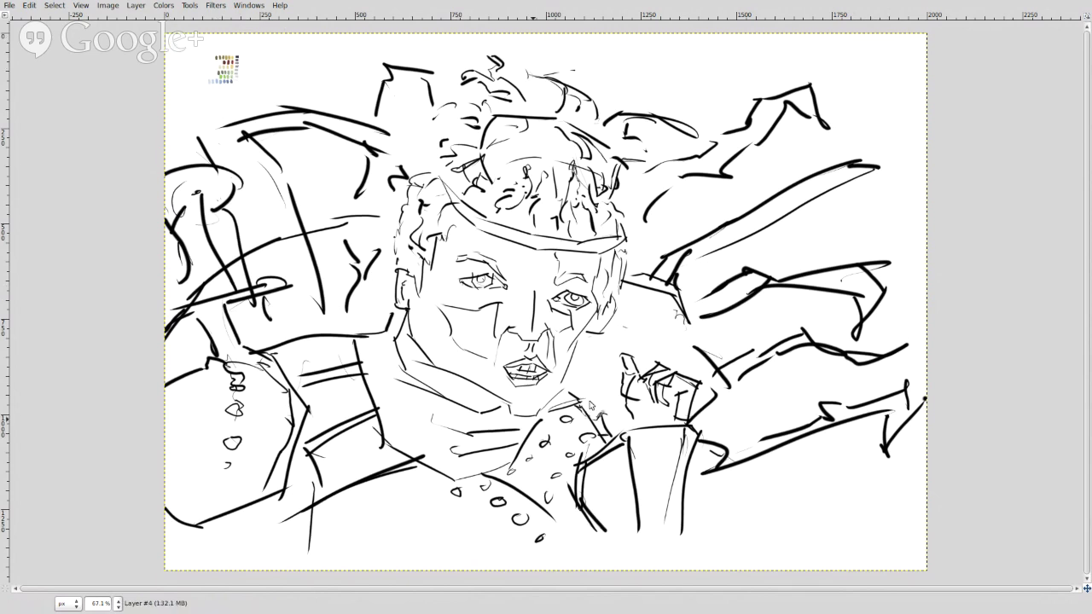
key(shift+ctrl+n)
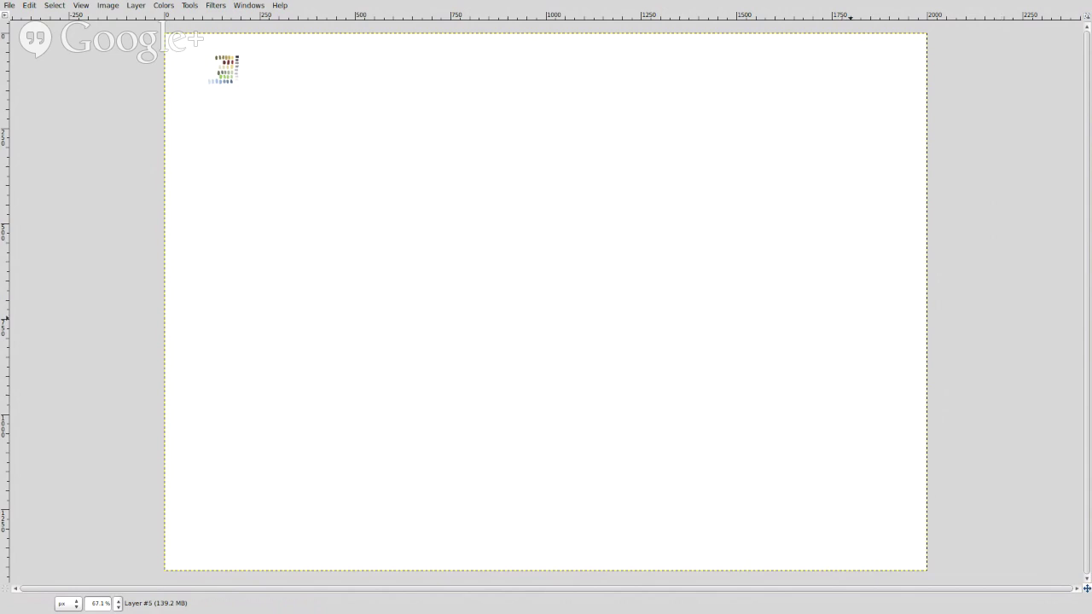
mouse_move(785, 88)
mouse_down()
mouse_move(807, 68)
mouse_move(795, 74)
mouse_up()
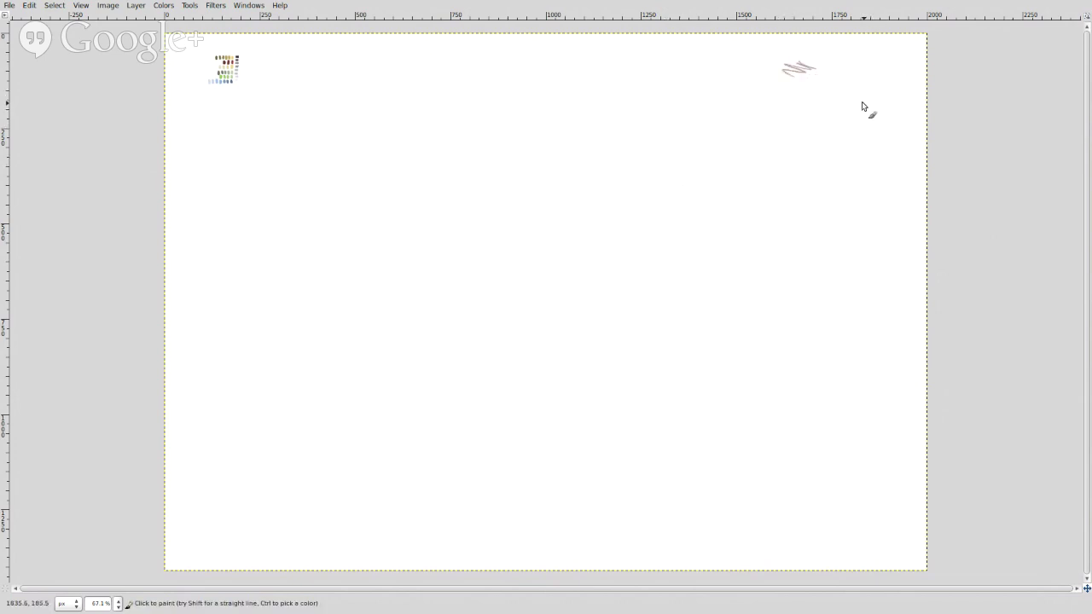
drag(867, 105, 826, 123)
Step: Sketch a small brown oval face with a hairline at the upper middle of the canvas, plus faint arcs above the head
drag(570, 181, 532, 183)
drag(534, 179, 546, 232)
drag(519, 126, 553, 120)
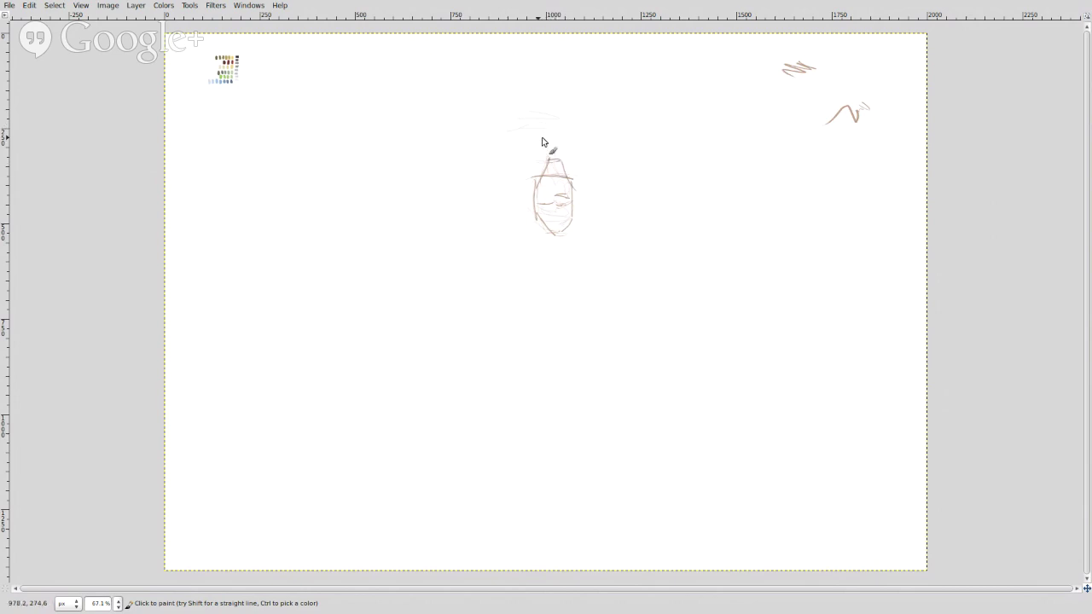
Step: Sketch the long hair falling on the right side of the face, with the neck and a V-shaped neckline
mouse_move(574, 138)
mouse_down()
mouse_move(529, 139)
mouse_move(590, 169)
mouse_up()
drag(587, 194, 601, 253)
drag(594, 264, 577, 325)
mouse_move(557, 246)
mouse_down()
mouse_move(568, 275)
mouse_move(546, 299)
mouse_move(541, 264)
mouse_move(544, 282)
mouse_up()
drag(530, 272, 521, 261)
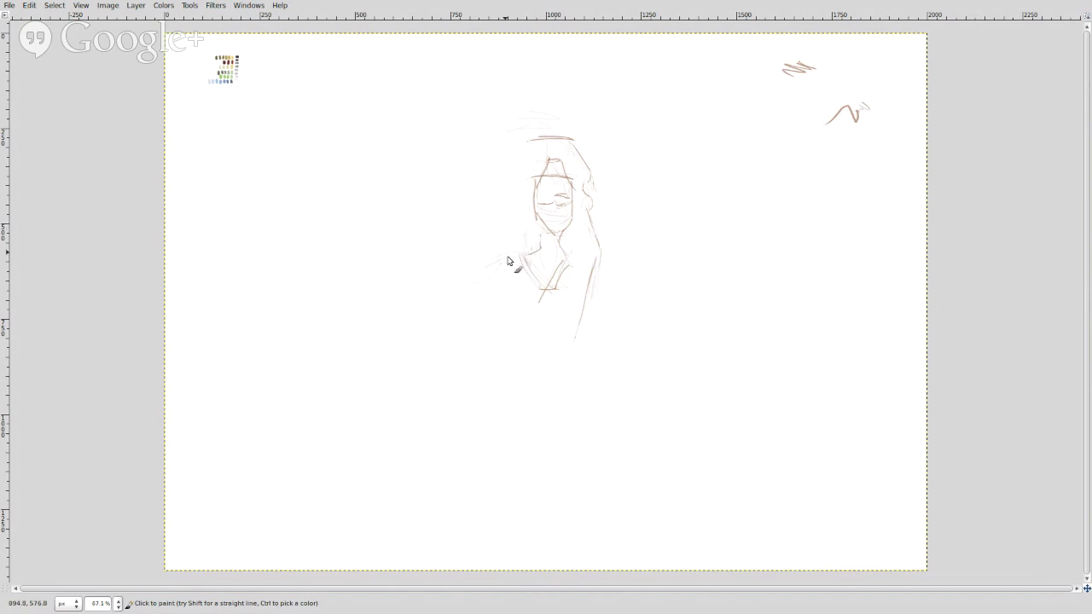
Step: Sketch the hair on the left side of the face and the left shoulder with its upper arm angled outward
drag(523, 244, 531, 195)
mouse_move(478, 253)
mouse_down()
mouse_move(506, 203)
mouse_move(517, 171)
mouse_up()
mouse_move(464, 260)
mouse_down()
mouse_move(487, 258)
mouse_move(459, 273)
mouse_move(432, 370)
mouse_up()
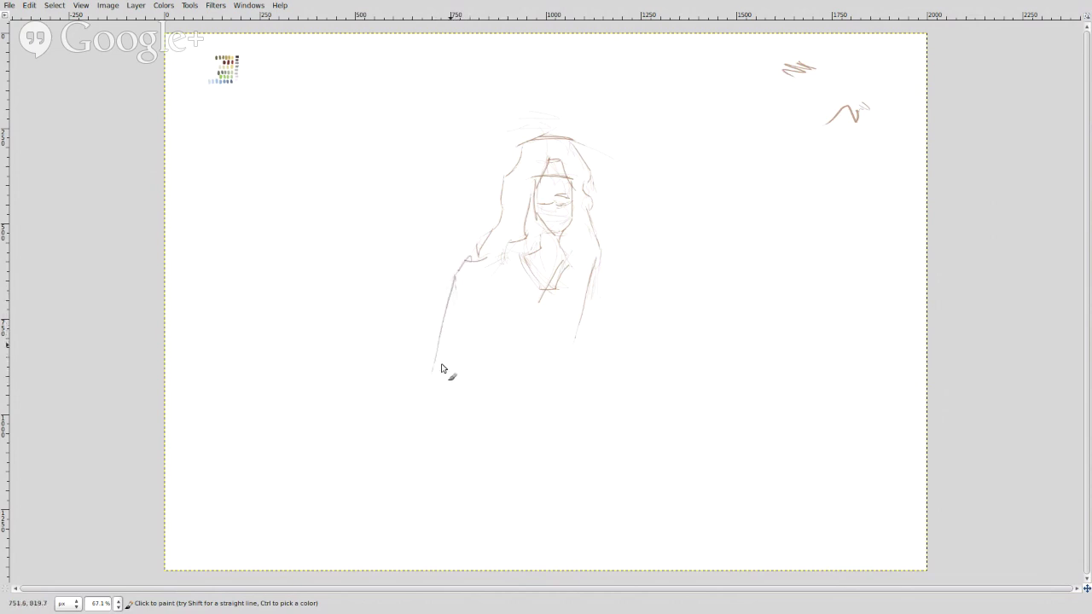
mouse_move(419, 381)
mouse_down()
mouse_move(483, 274)
mouse_move(442, 380)
mouse_up()
Step: Sketch the right shoulder and the upper arm hanging down from it
mouse_move(561, 258)
mouse_down()
mouse_move(622, 270)
mouse_move(640, 262)
mouse_up()
drag(596, 262, 627, 278)
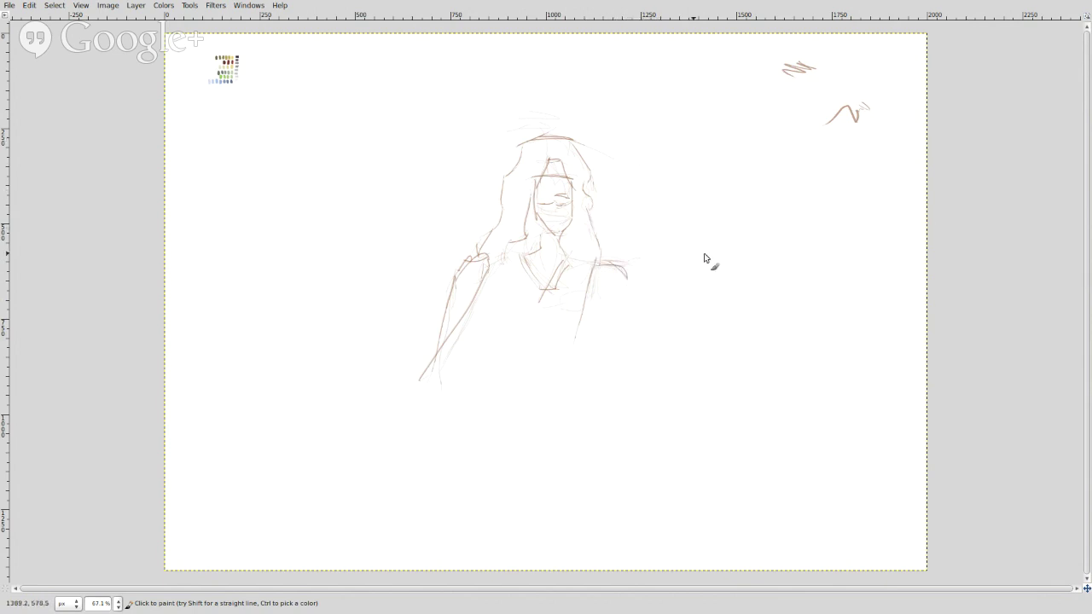
mouse_move(593, 267)
mouse_down()
mouse_move(601, 374)
mouse_move(617, 260)
mouse_up()
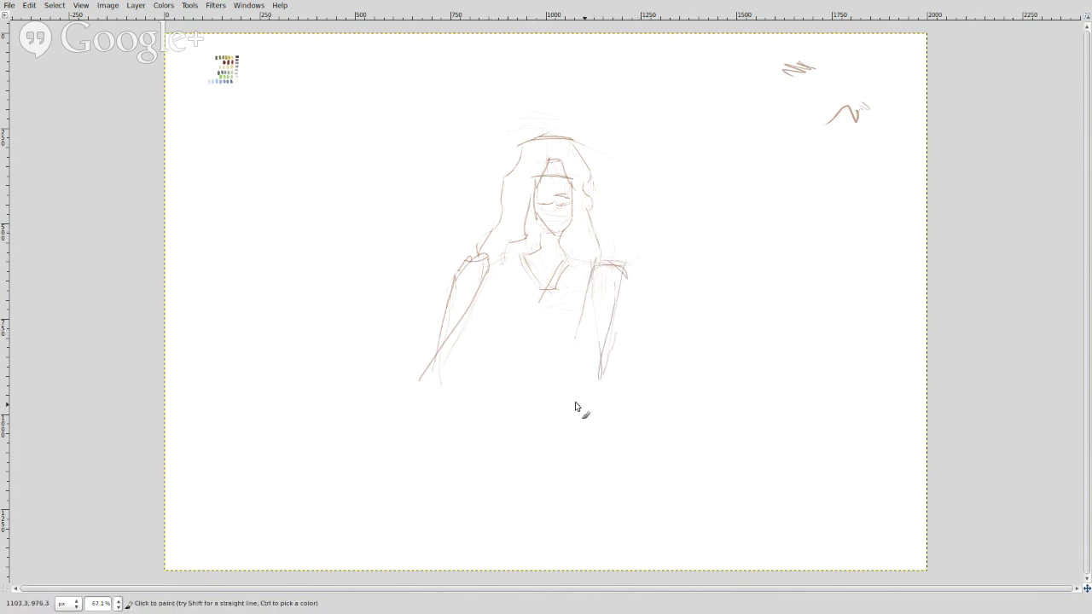
Step: Sketch the right forearm running from the elbow up across the torso and rough in its hand
drag(604, 366, 534, 335)
mouse_move(607, 390)
mouse_down()
mouse_move(611, 372)
mouse_move(600, 369)
mouse_up()
drag(528, 337, 607, 390)
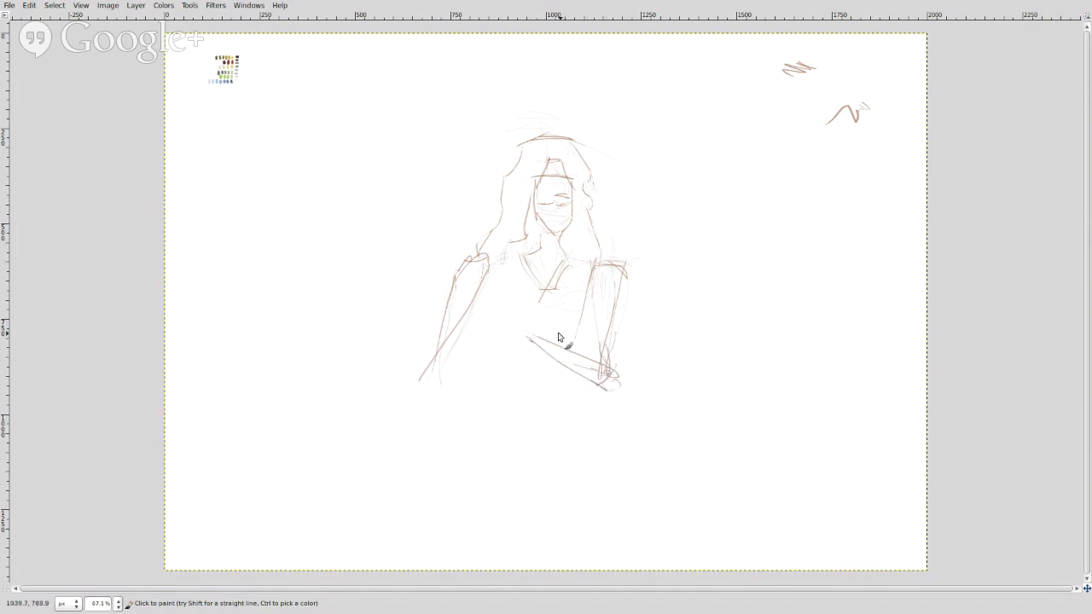
drag(517, 313, 540, 339)
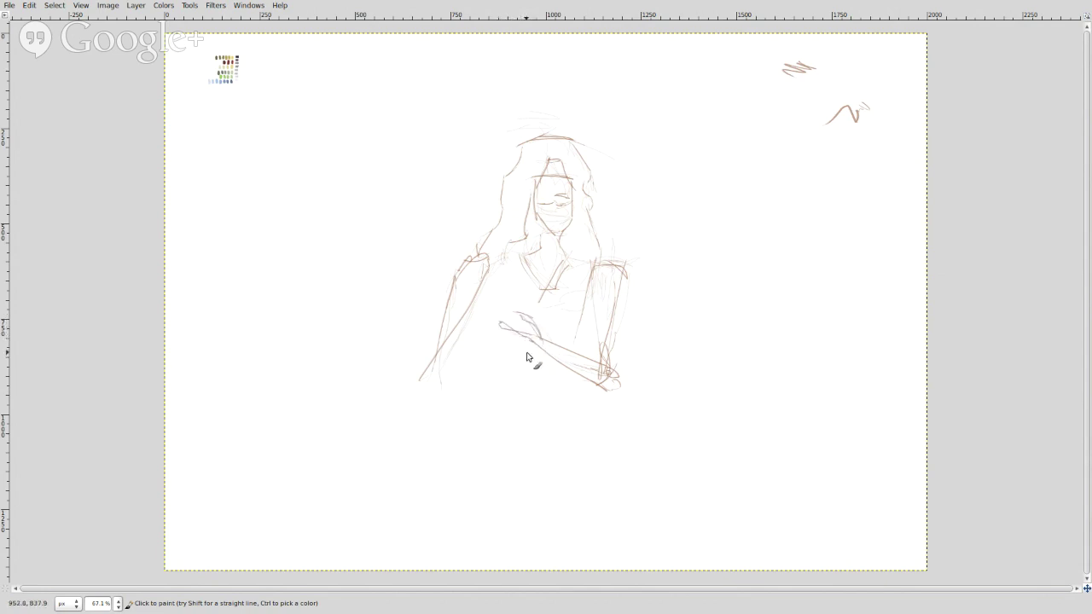
Step: Sketch the left forearm and the overlapping hands at the chest, with short lines marking the sides of the waist
mouse_move(535, 341)
mouse_down()
mouse_move(489, 337)
mouse_move(489, 360)
mouse_move(532, 361)
mouse_up()
mouse_move(521, 332)
mouse_down()
mouse_move(489, 371)
mouse_move(413, 381)
mouse_move(497, 379)
mouse_move(430, 383)
mouse_move(490, 380)
mouse_move(409, 331)
mouse_move(445, 336)
mouse_move(463, 363)
mouse_move(491, 348)
mouse_move(461, 355)
mouse_move(494, 362)
mouse_move(470, 352)
mouse_move(504, 350)
mouse_move(424, 354)
mouse_move(478, 375)
mouse_up()
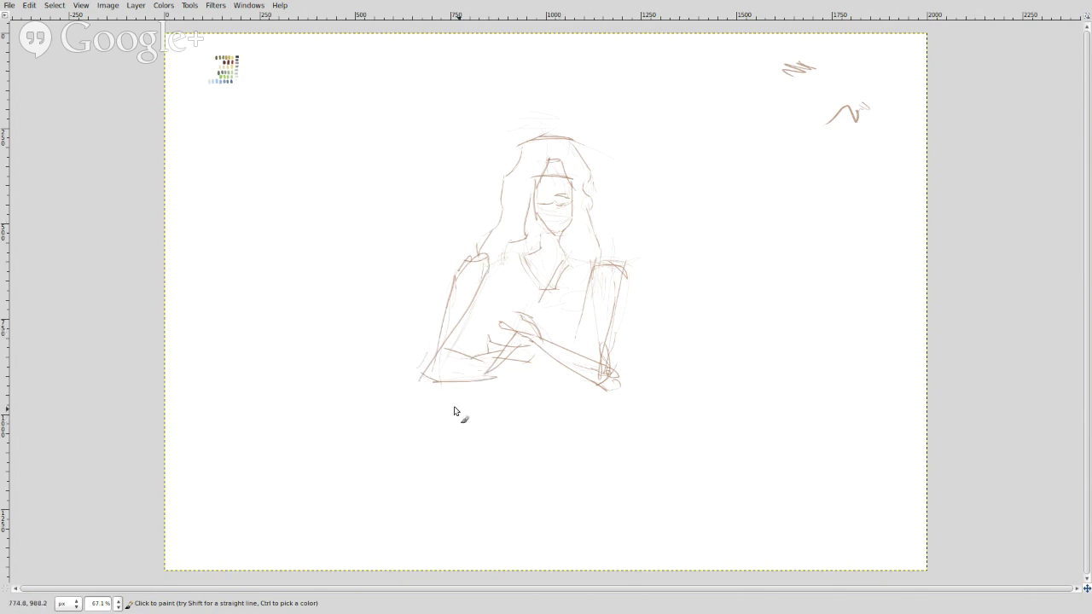
drag(450, 392, 448, 415)
mouse_move(586, 384)
mouse_down()
mouse_move(627, 454)
mouse_move(569, 422)
mouse_move(581, 421)
mouse_move(542, 424)
mouse_move(554, 405)
mouse_move(516, 415)
mouse_up()
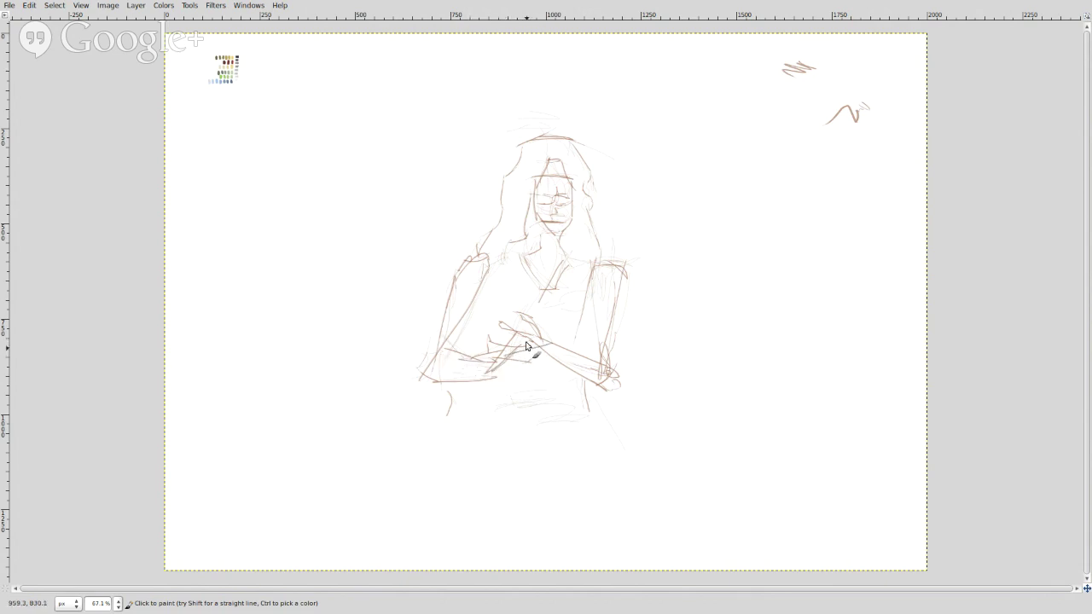
mouse_move(544, 339)
mouse_down()
mouse_move(506, 324)
mouse_move(504, 346)
mouse_move(512, 324)
mouse_move(546, 334)
mouse_move(522, 353)
mouse_move(544, 349)
mouse_move(506, 325)
mouse_up()
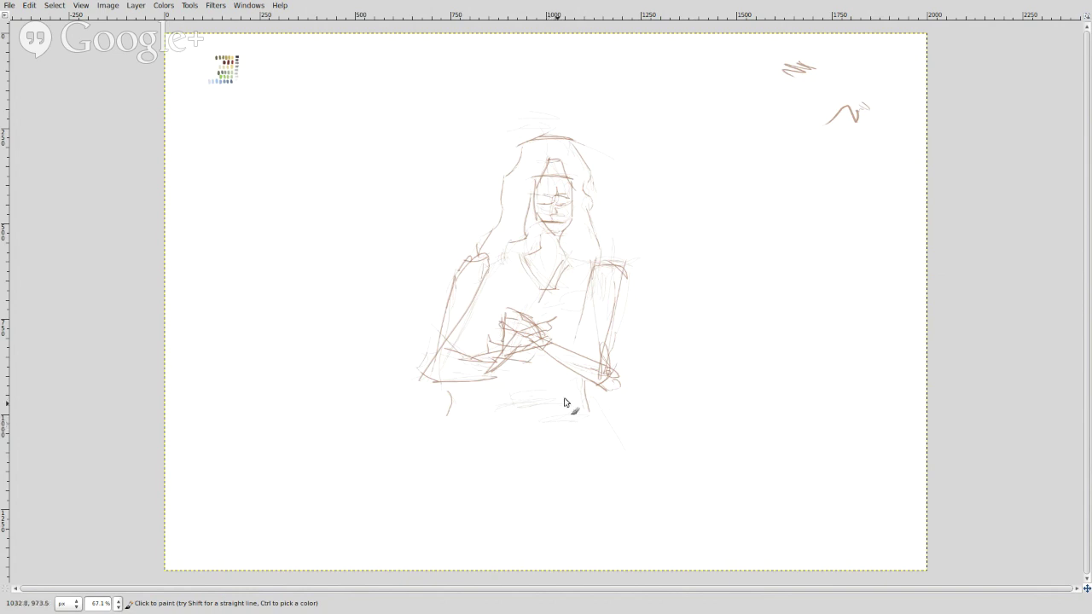
Step: Sketch the garment's folds and pointed hem below the arms and a rounded object held above the hands
mouse_move(547, 362)
mouse_down()
mouse_move(537, 396)
mouse_move(568, 416)
mouse_up()
mouse_move(467, 389)
mouse_down()
mouse_move(454, 413)
mouse_move(507, 448)
mouse_move(538, 447)
mouse_move(462, 415)
mouse_move(518, 466)
mouse_move(512, 451)
mouse_move(515, 462)
mouse_move(592, 422)
mouse_up()
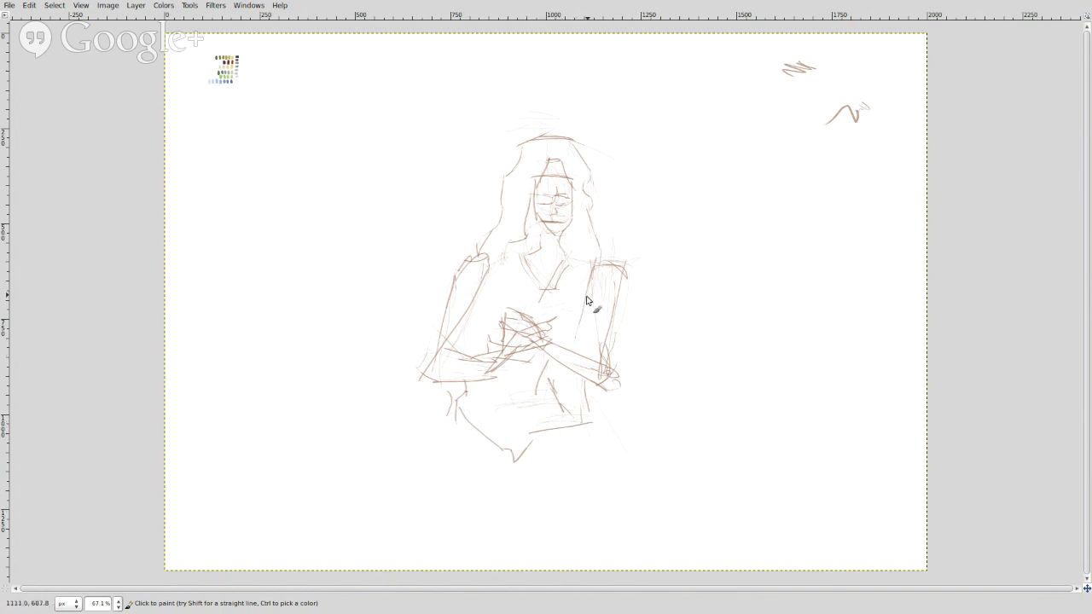
mouse_move(488, 318)
mouse_down()
mouse_move(493, 291)
mouse_move(515, 313)
mouse_move(491, 295)
mouse_move(537, 306)
mouse_move(520, 291)
mouse_move(540, 301)
mouse_move(540, 329)
mouse_move(506, 308)
mouse_move(525, 304)
mouse_move(497, 302)
mouse_move(529, 305)
mouse_up()
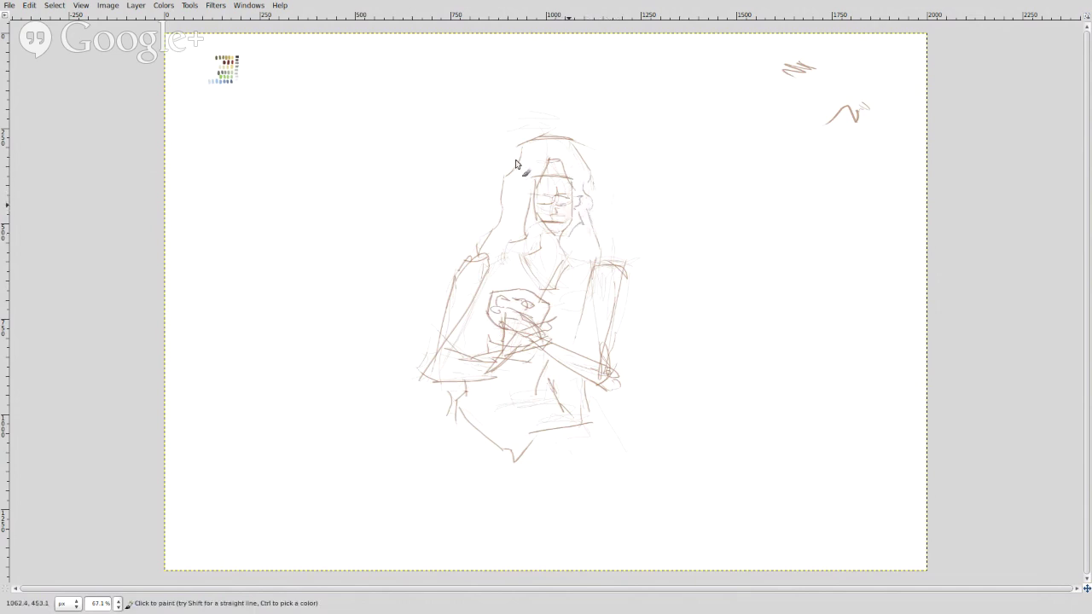
Step: Add hair strands beside the face and sketch two sword hilts sticking up behind the left shoulder
mouse_move(540, 202)
mouse_down()
mouse_move(521, 207)
mouse_move(530, 203)
mouse_up()
mouse_move(500, 245)
mouse_down()
mouse_move(510, 223)
mouse_move(522, 231)
mouse_move(518, 215)
mouse_move(512, 241)
mouse_up()
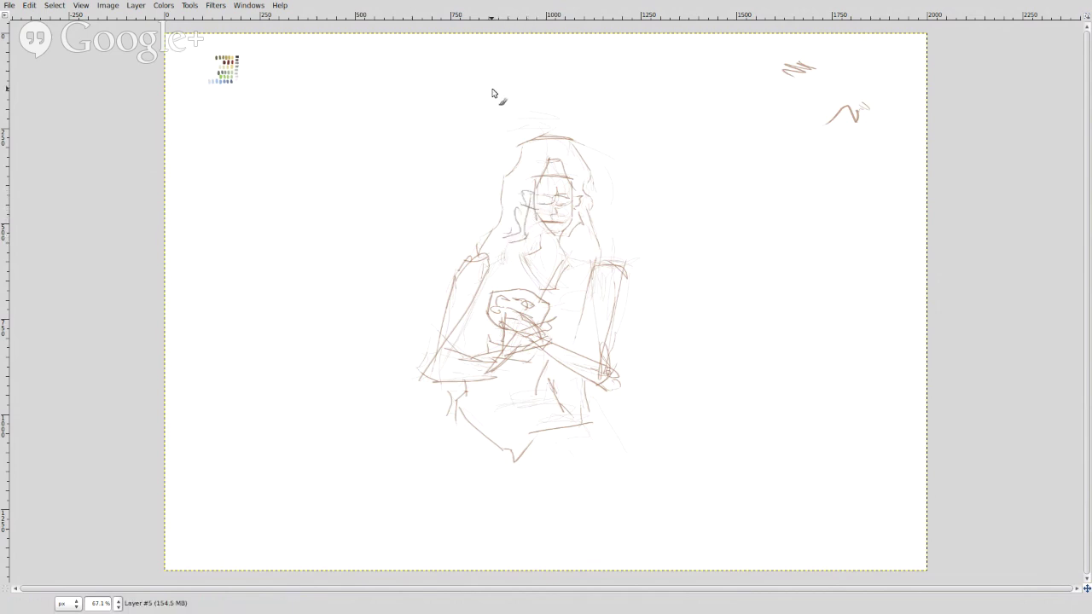
mouse_move(457, 205)
mouse_down()
mouse_move(478, 221)
mouse_move(453, 193)
mouse_move(468, 197)
mouse_move(454, 219)
mouse_move(469, 205)
mouse_up()
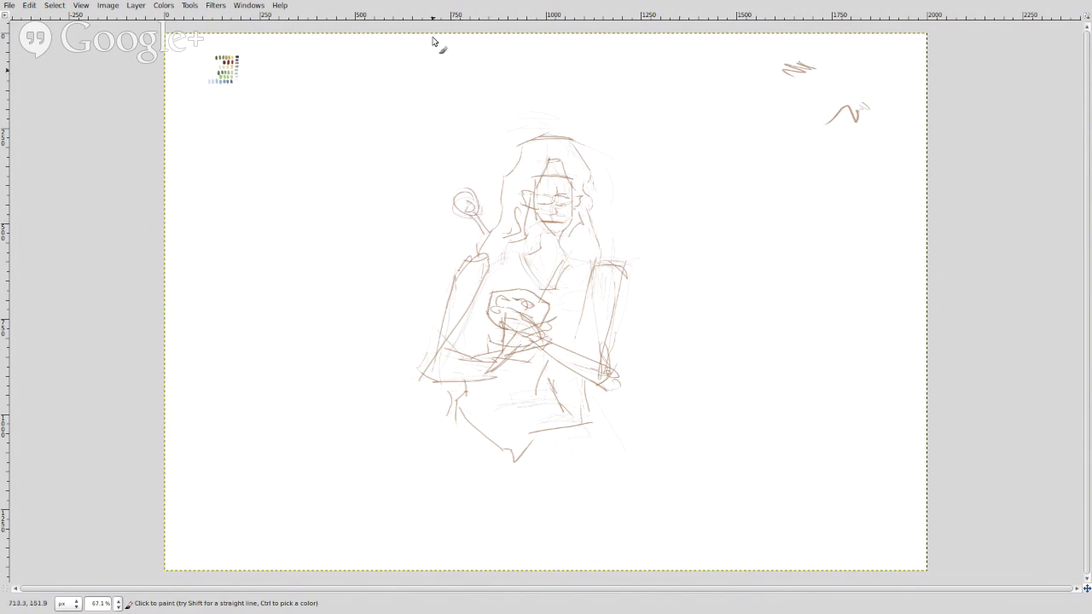
mouse_move(451, 160)
mouse_down()
mouse_move(448, 134)
mouse_move(463, 162)
mouse_up()
mouse_move(468, 168)
mouse_down()
mouse_move(491, 157)
mouse_move(460, 183)
mouse_up()
drag(476, 162, 498, 184)
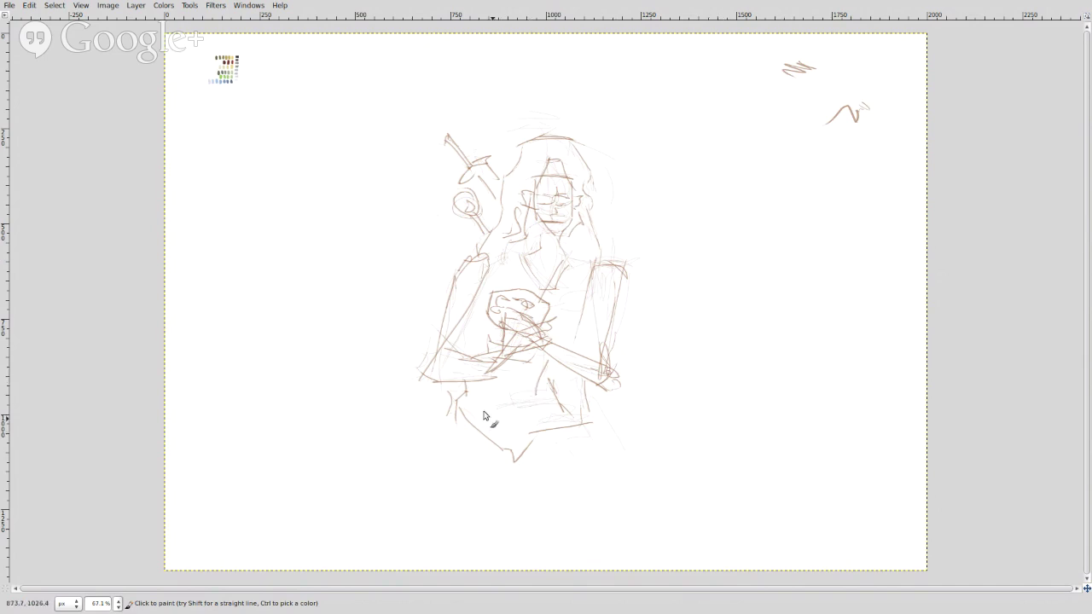
Step: Sketch the ragged, jagged lower garment and leg outlines below the waist on both sides of the figure
mouse_move(567, 440)
mouse_down()
mouse_move(605, 455)
mouse_move(583, 542)
mouse_move(589, 495)
mouse_move(576, 447)
mouse_up()
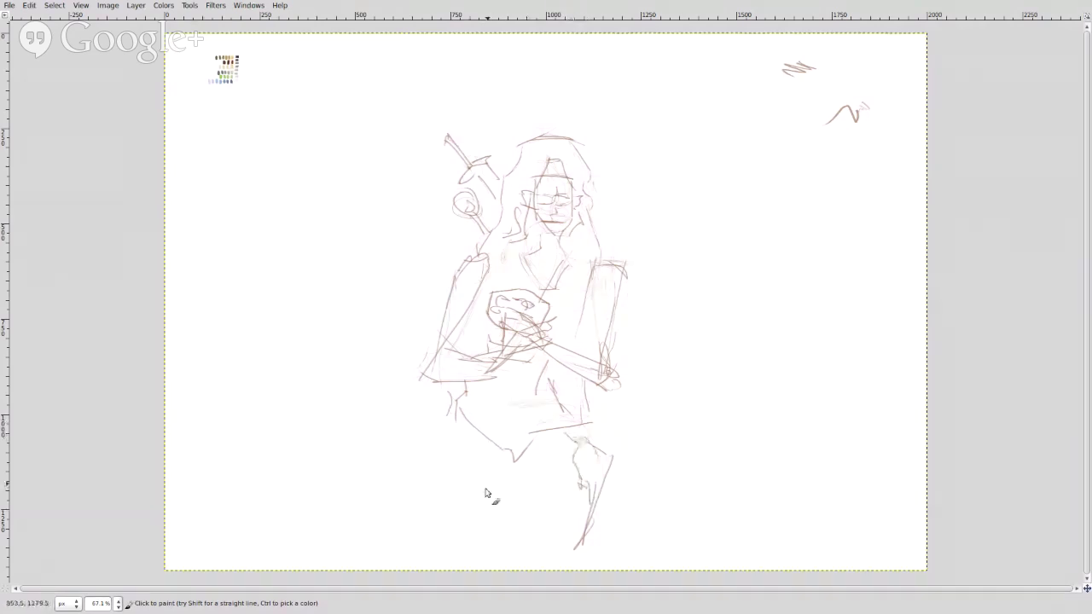
mouse_move(505, 488)
mouse_down()
mouse_move(506, 516)
mouse_move(547, 485)
mouse_up()
drag(474, 455, 510, 537)
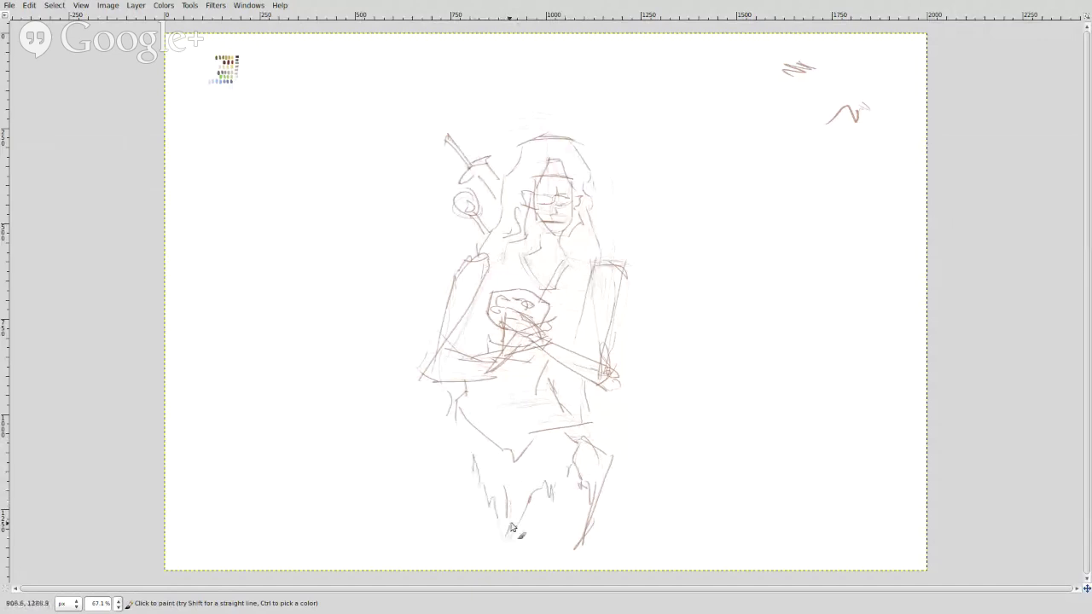
mouse_move(437, 496)
mouse_down()
mouse_move(447, 512)
mouse_move(457, 457)
mouse_move(477, 431)
mouse_move(437, 429)
mouse_move(461, 422)
mouse_up()
mouse_move(447, 476)
mouse_down()
mouse_move(420, 463)
mouse_move(417, 482)
mouse_move(429, 479)
mouse_move(416, 548)
mouse_move(430, 545)
mouse_move(441, 499)
mouse_up()
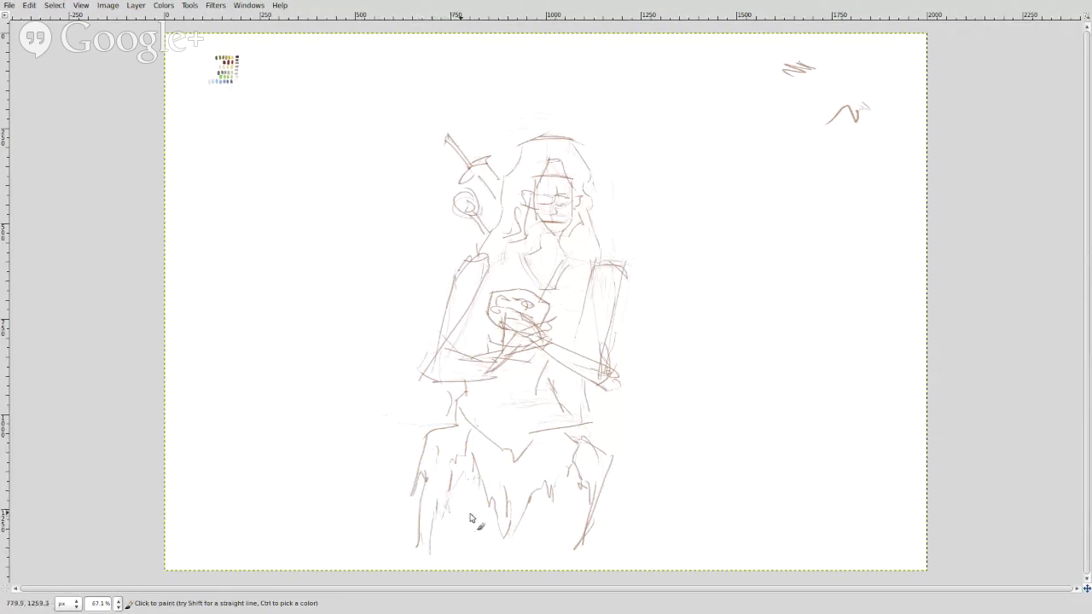
mouse_move(482, 469)
mouse_down()
mouse_move(472, 500)
mouse_move(477, 490)
mouse_up()
Step: Sketch two swords with hilts and crossguards extending diagonally up and outward from the figure's left side
drag(413, 405, 344, 328)
mouse_move(346, 329)
mouse_down()
mouse_move(376, 331)
mouse_move(424, 413)
mouse_up()
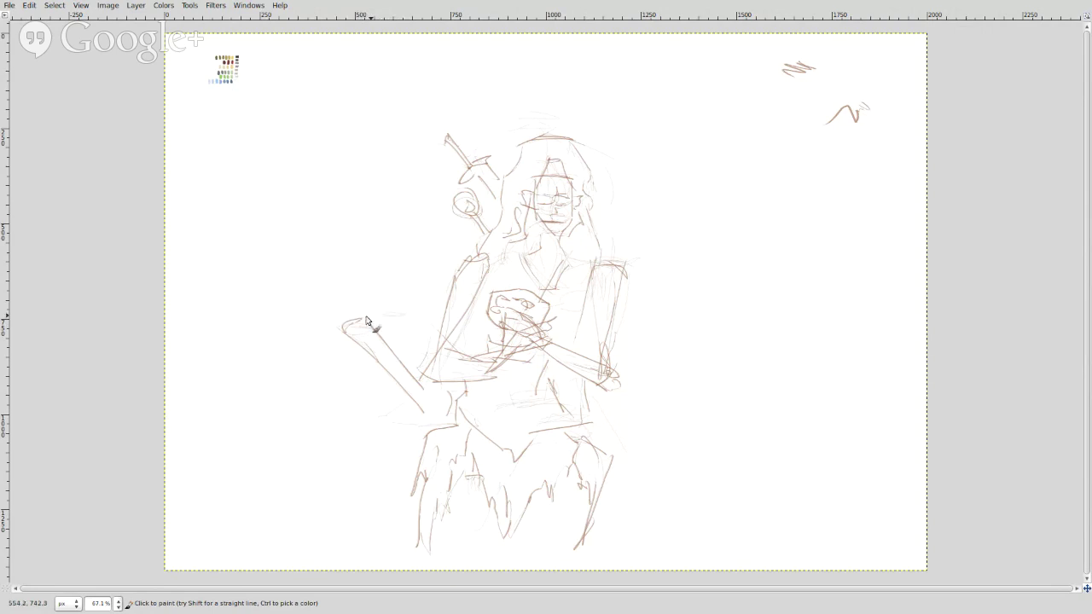
mouse_move(367, 319)
mouse_down()
mouse_move(406, 311)
mouse_move(342, 314)
mouse_move(314, 359)
mouse_up()
mouse_move(367, 314)
mouse_down()
mouse_move(312, 256)
mouse_move(330, 272)
mouse_move(319, 247)
mouse_move(325, 274)
mouse_move(321, 258)
mouse_move(339, 248)
mouse_move(309, 251)
mouse_move(295, 270)
mouse_move(310, 262)
mouse_move(340, 315)
mouse_up()
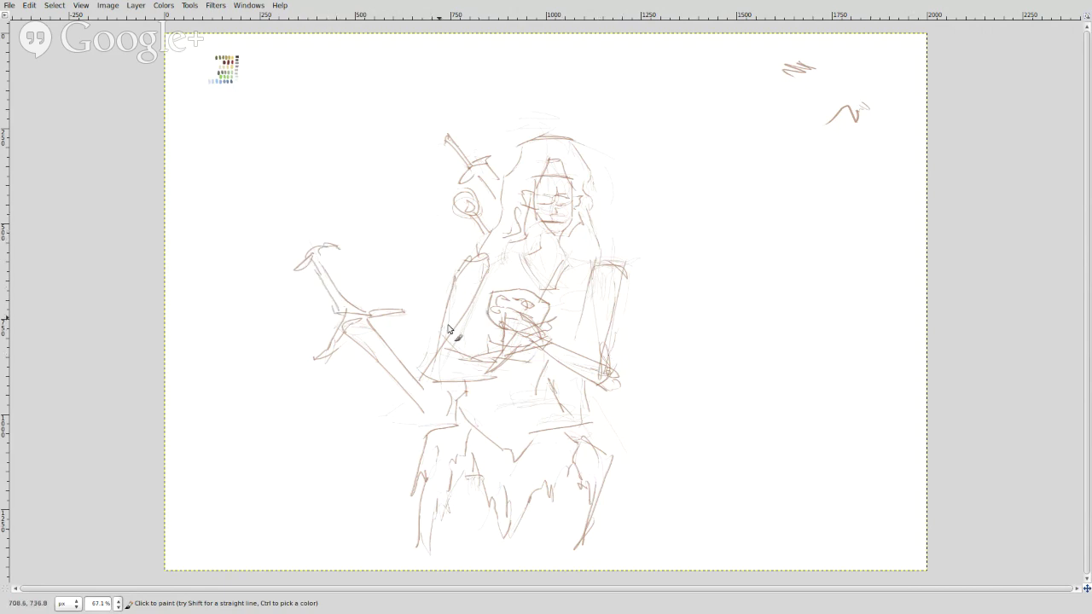
mouse_move(388, 272)
mouse_down()
mouse_move(445, 302)
mouse_move(434, 313)
mouse_up()
mouse_move(420, 258)
mouse_down()
mouse_move(379, 287)
mouse_move(390, 275)
mouse_move(371, 244)
mouse_move(385, 245)
mouse_move(367, 235)
mouse_move(393, 251)
mouse_move(349, 216)
mouse_move(352, 245)
mouse_move(348, 234)
mouse_move(369, 250)
mouse_move(352, 217)
mouse_up()
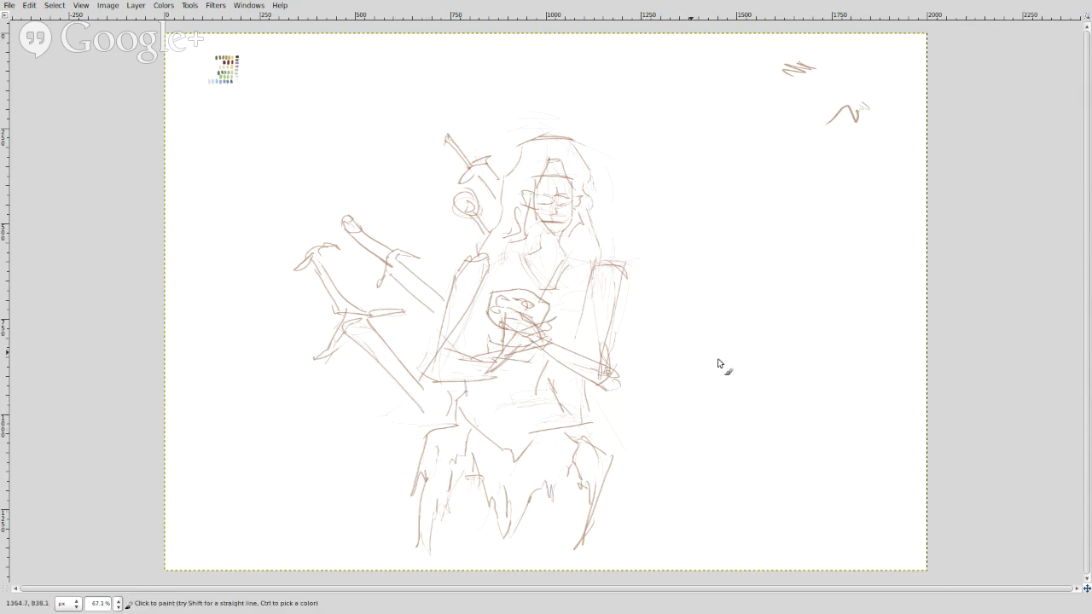
Step: Sketch a tall, narrow tapering shape standing upright to the right of the figure
mouse_move(696, 370)
mouse_down()
mouse_move(664, 370)
mouse_move(670, 405)
mouse_move(694, 427)
mouse_move(682, 486)
mouse_up()
mouse_move(668, 398)
mouse_down()
mouse_move(662, 477)
mouse_move(675, 518)
mouse_up()
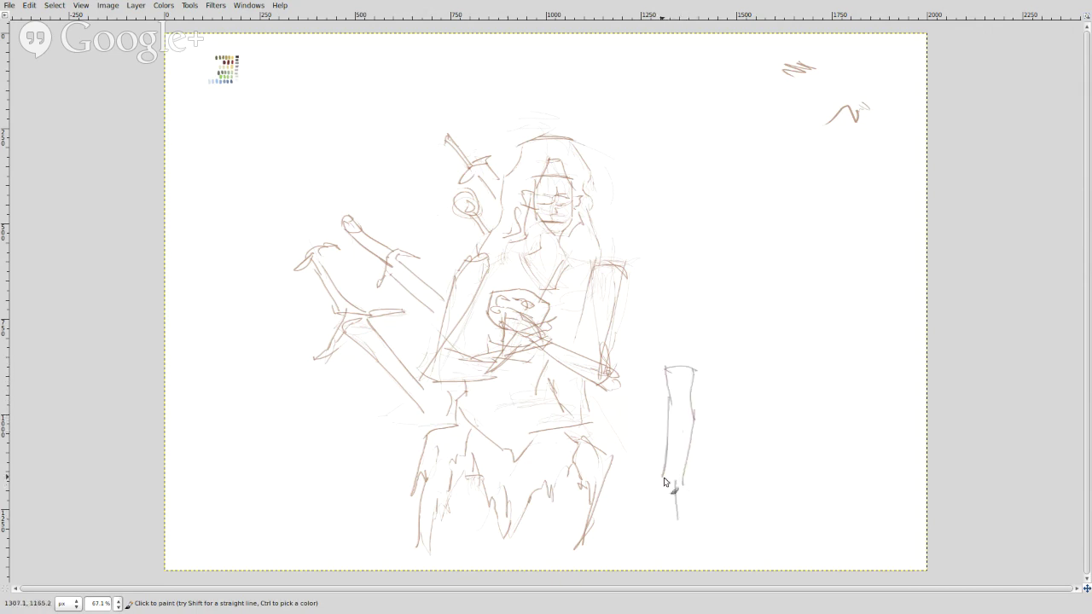
drag(663, 479, 667, 527)
drag(688, 488, 677, 530)
Step: Sketch a small ragged rounded shape beside the upright form and, above it, a circle with a curved tapering spike
mouse_move(705, 470)
mouse_down()
mouse_move(717, 499)
mouse_move(739, 455)
mouse_move(714, 455)
mouse_up()
mouse_move(715, 335)
mouse_down()
mouse_move(727, 324)
mouse_move(747, 342)
mouse_move(715, 336)
mouse_up()
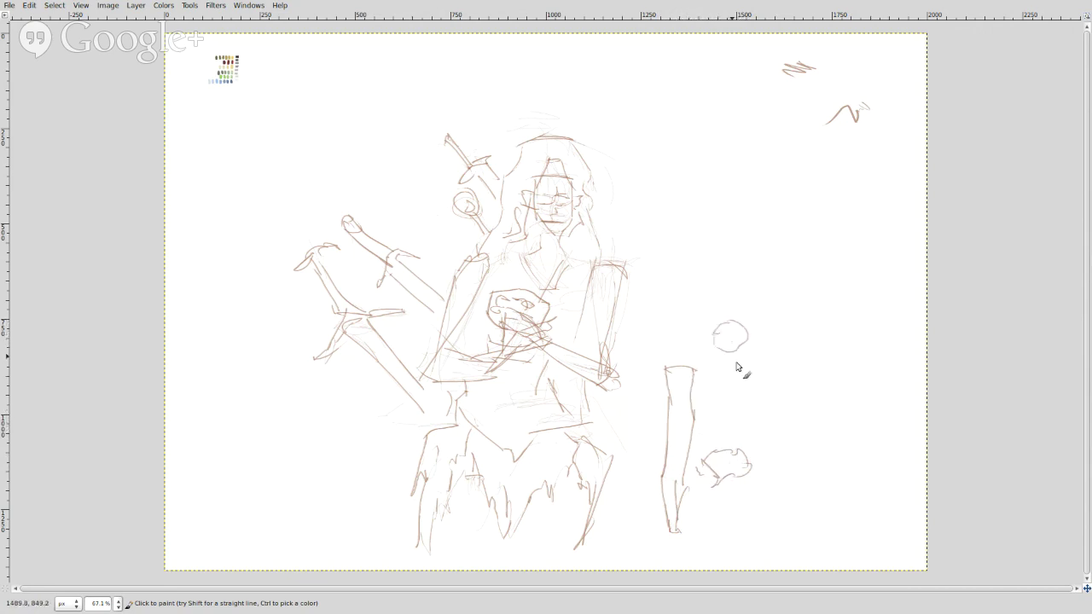
drag(809, 241, 741, 321)
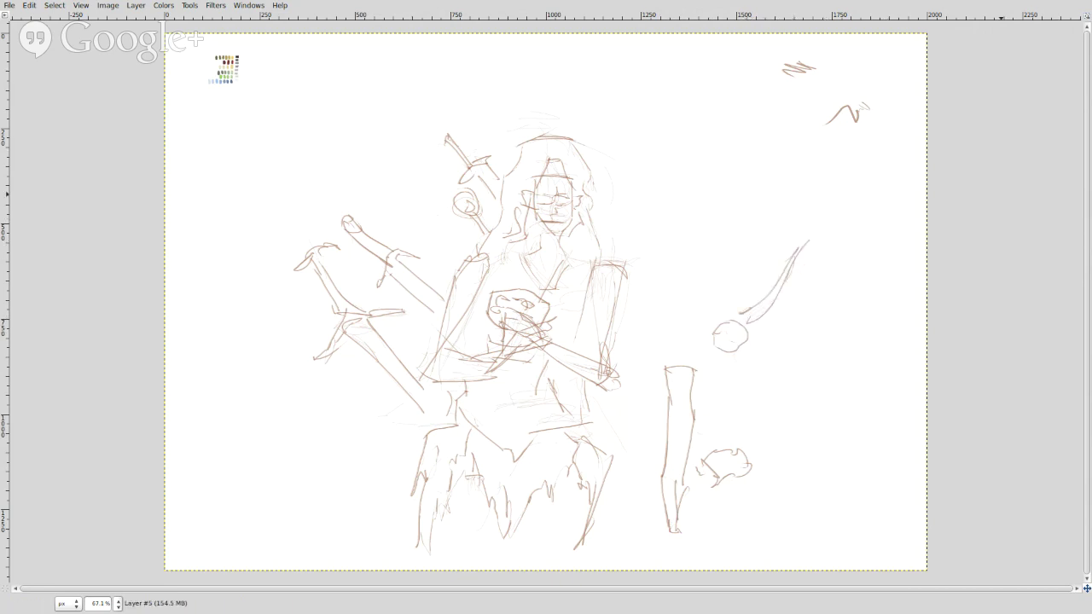
Step: Sketch curved tapering spikes above the circle right of the figure and rough blades rising beside the head and shoulder
mouse_move(795, 249)
mouse_down()
mouse_move(825, 214)
mouse_move(738, 304)
mouse_up()
drag(783, 260, 730, 294)
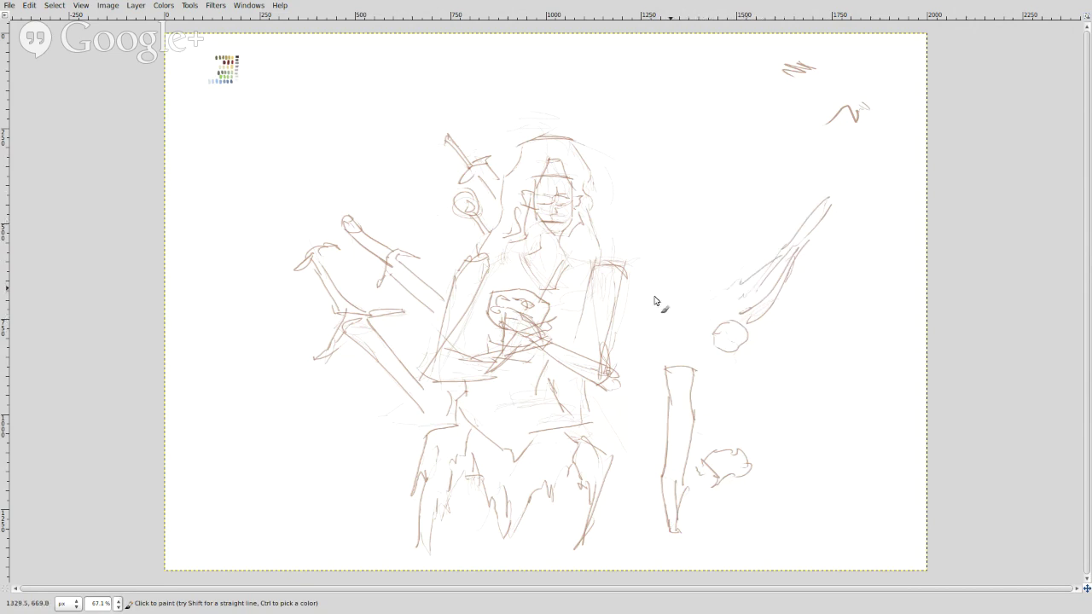
mouse_move(650, 277)
mouse_down()
mouse_move(698, 242)
mouse_move(687, 223)
mouse_move(721, 241)
mouse_move(693, 229)
mouse_move(717, 230)
mouse_move(701, 229)
mouse_move(766, 171)
mouse_up()
mouse_move(725, 223)
mouse_down()
mouse_move(757, 184)
mouse_move(740, 210)
mouse_up()
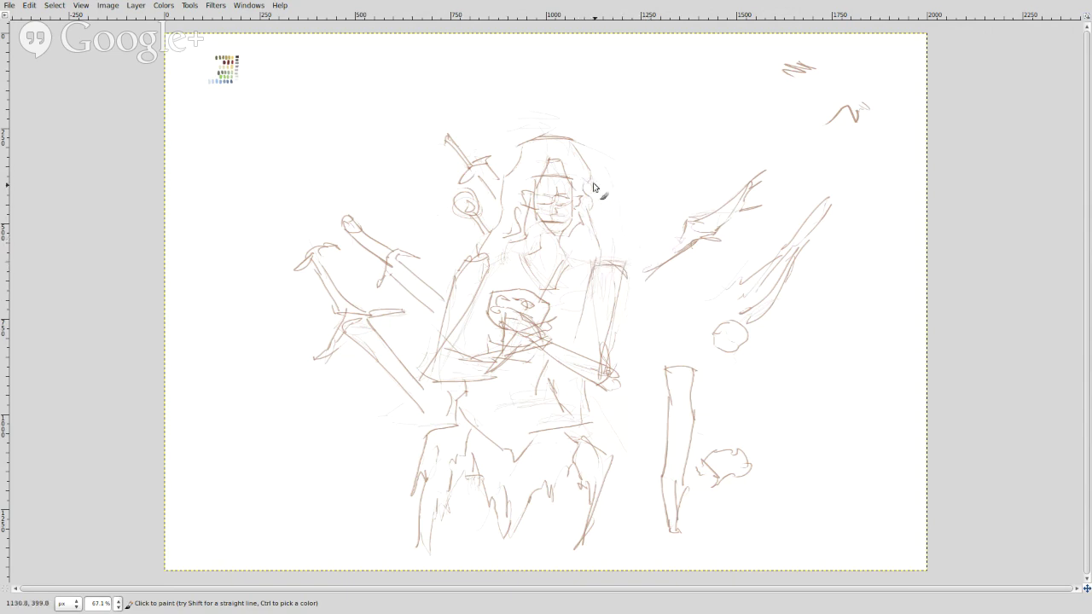
drag(606, 237, 662, 144)
drag(819, 284, 758, 339)
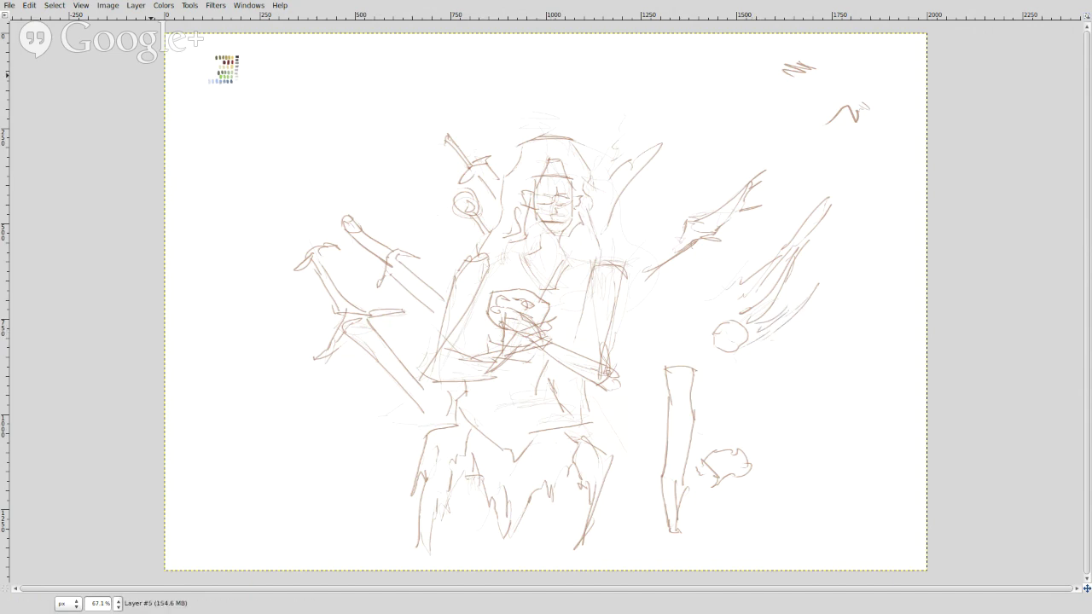
Step: Scale the sketch layer down proportionally to about three quarters of its size
click(469, 217)
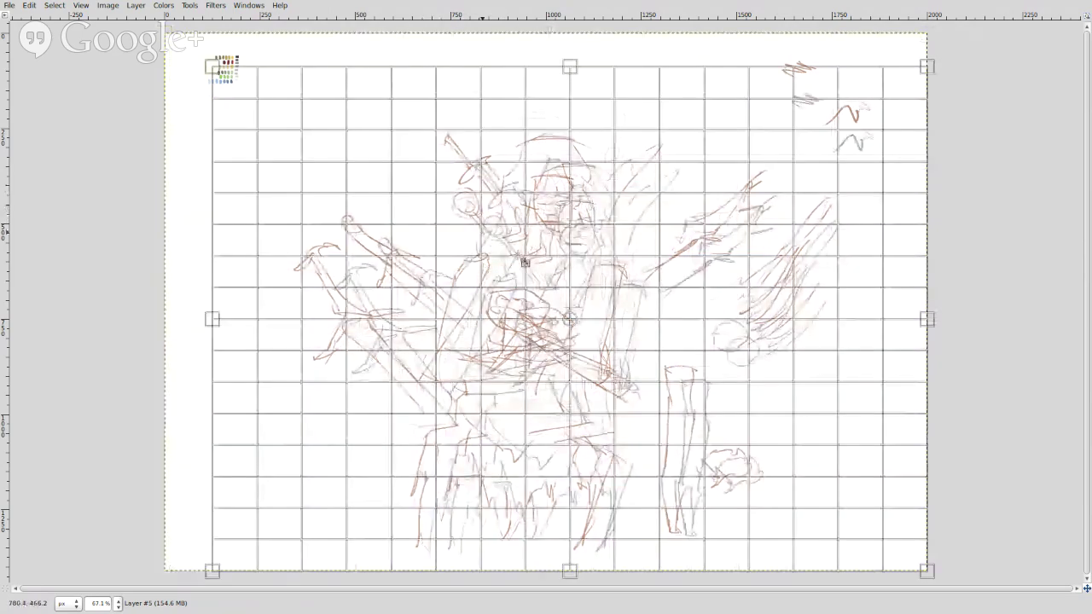
drag(525, 262, 660, 358)
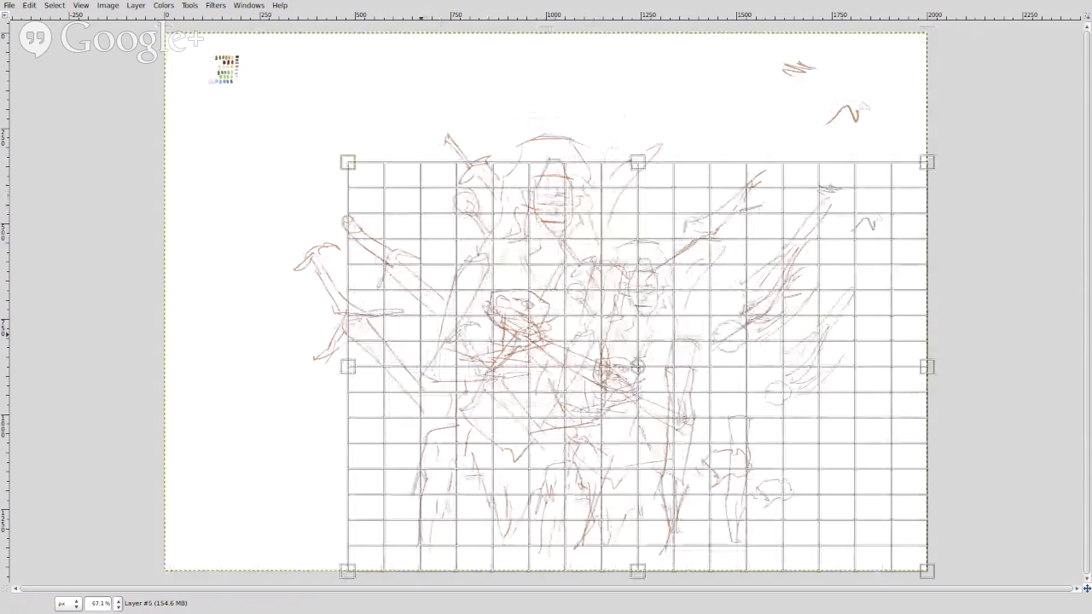
key(Return)
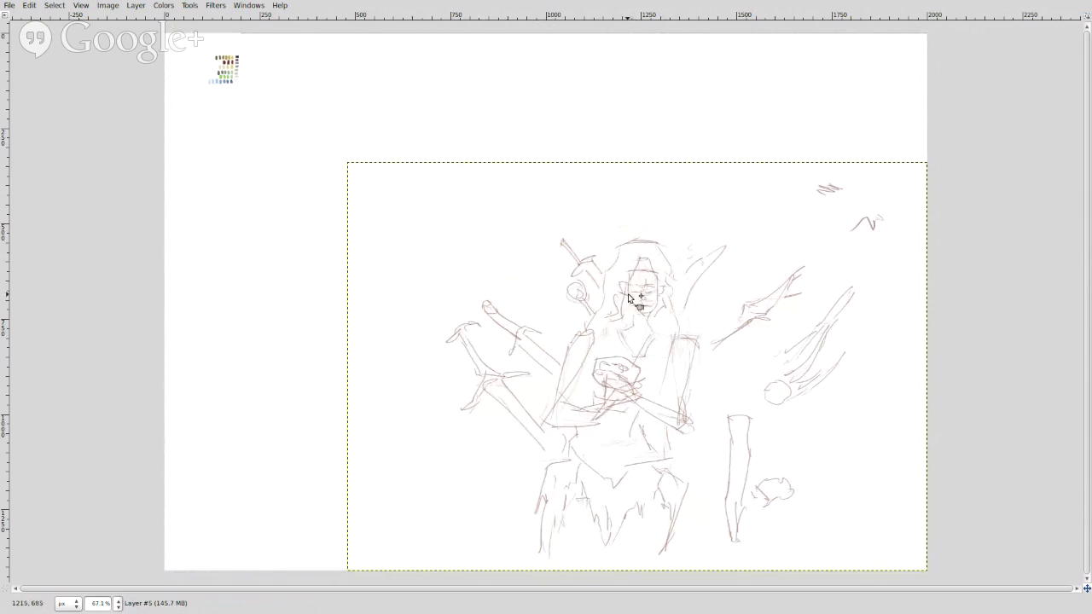
Step: Move the reduced sketch to the upper middle of the canvas and merge the layer down
mouse_move(631, 300)
mouse_down()
mouse_move(529, 243)
mouse_move(527, 224)
mouse_up()
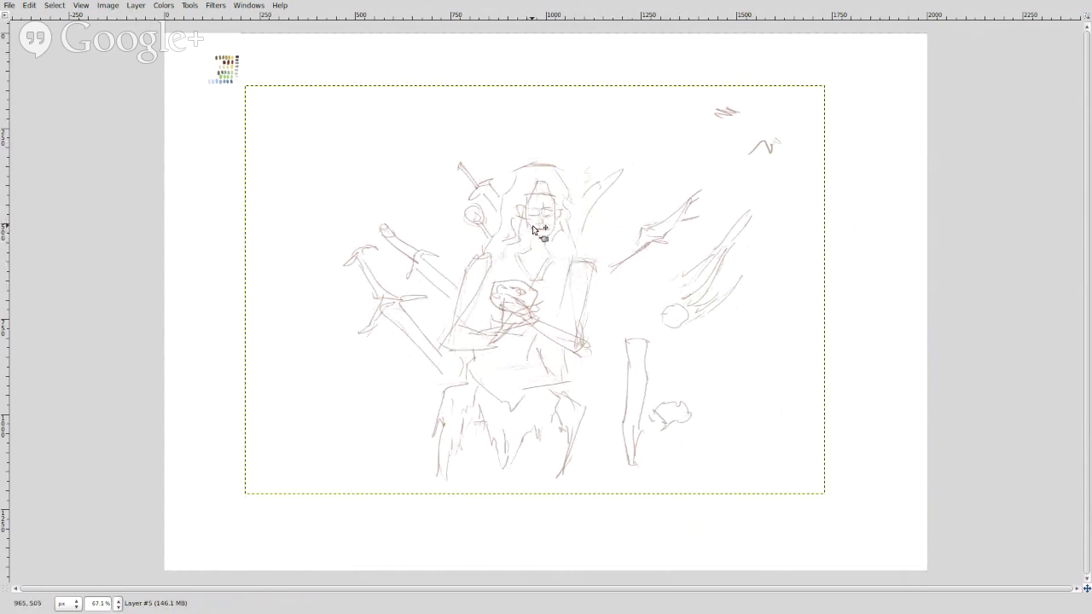
drag(532, 226, 505, 172)
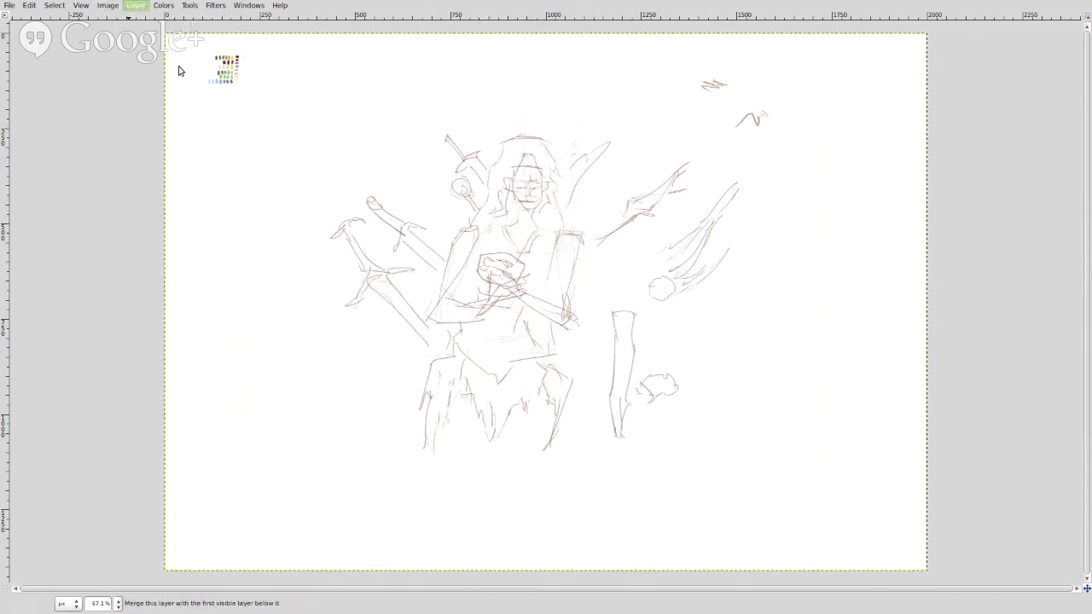
click(506, 188)
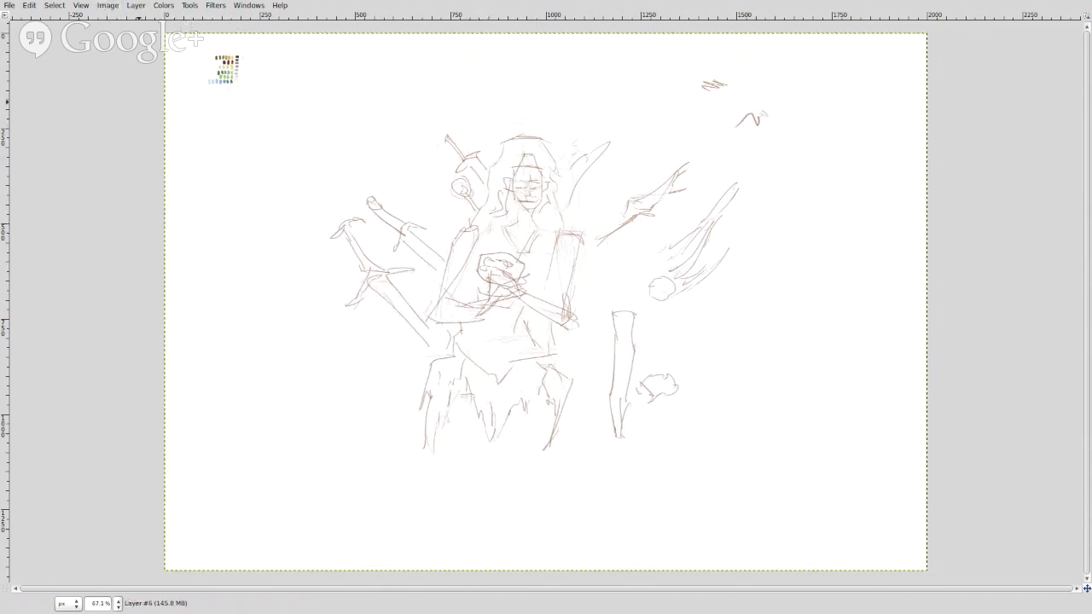
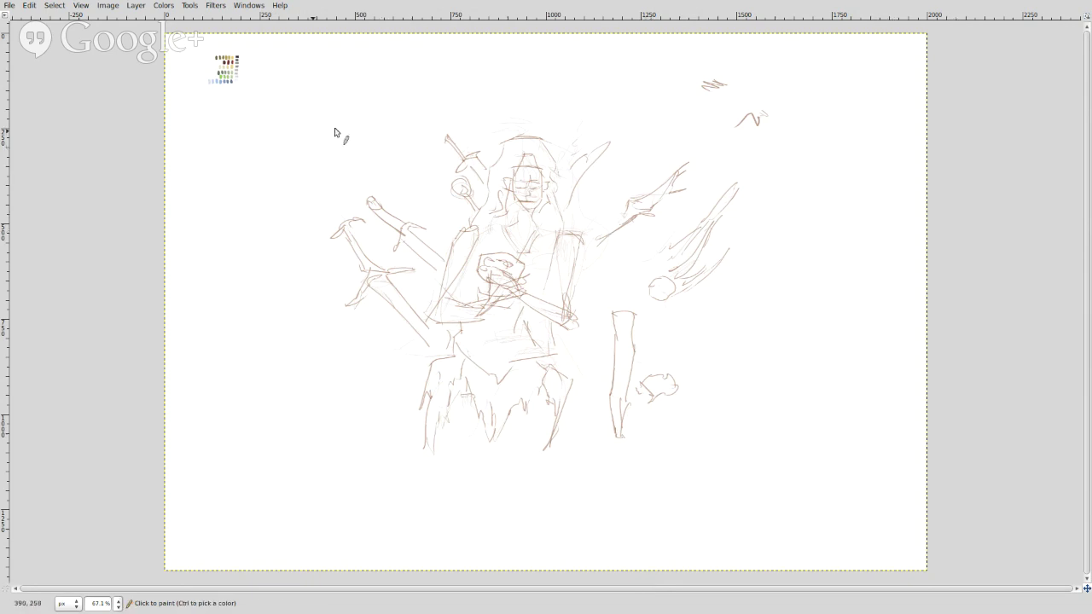
Step: Scribble pencil test marks in both side margins and sketch an upright pointed sword blade above the figure's head
mouse_move(324, 104)
mouse_down()
mouse_move(334, 114)
mouse_move(316, 134)
mouse_up()
mouse_move(853, 186)
mouse_down()
mouse_move(851, 140)
mouse_move(853, 195)
mouse_up()
mouse_move(847, 143)
mouse_down()
mouse_move(834, 210)
mouse_move(861, 232)
mouse_move(837, 230)
mouse_move(865, 240)
mouse_move(850, 270)
mouse_up()
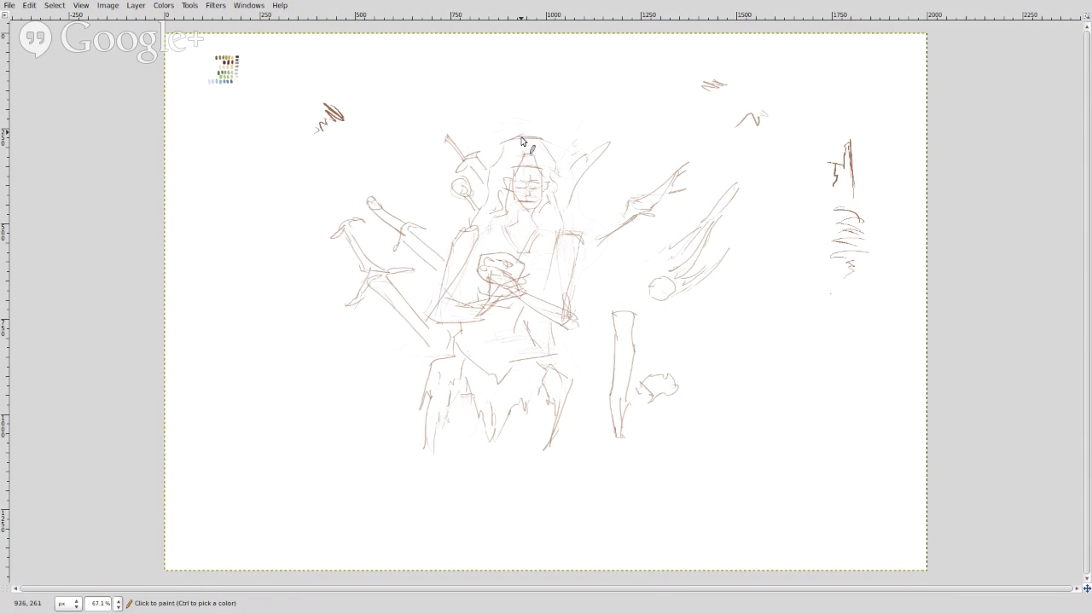
mouse_move(529, 111)
mouse_down()
mouse_move(529, 135)
mouse_move(542, 58)
mouse_up()
drag(529, 104, 538, 57)
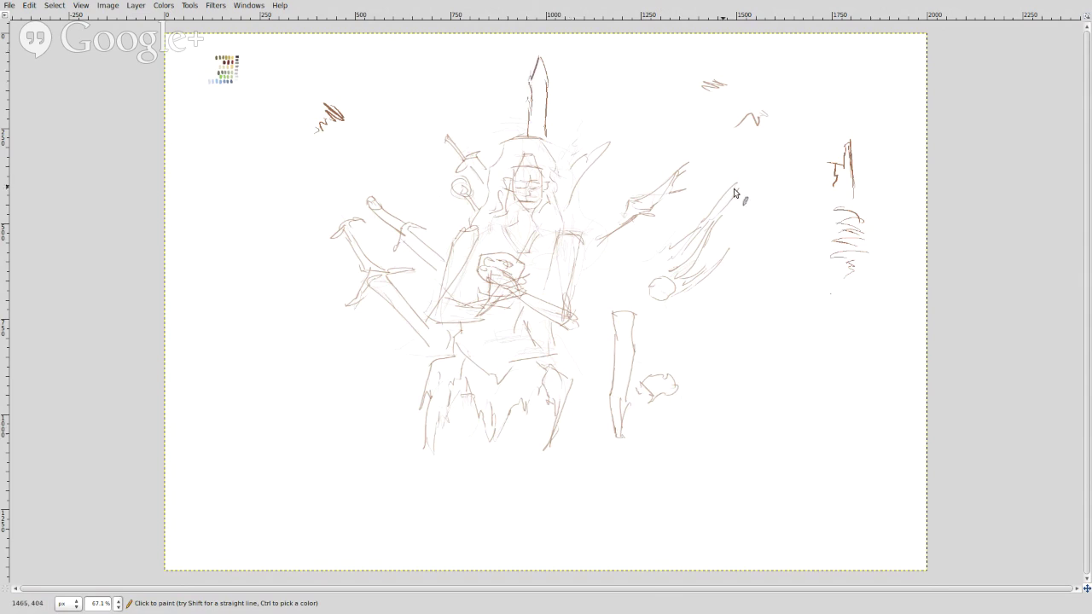
Step: Sketch loose curved, horizontal and jagged strokes down the far right side of the canvas
drag(787, 207, 777, 259)
drag(783, 267, 793, 293)
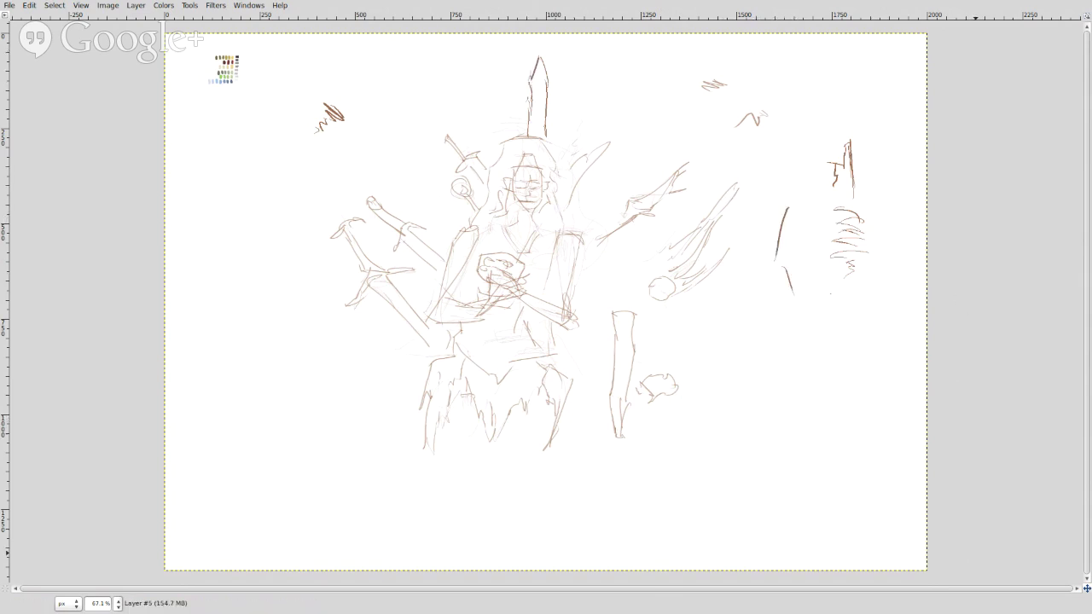
drag(821, 411, 791, 445)
mouse_move(810, 396)
mouse_down()
mouse_move(782, 359)
mouse_move(863, 356)
mouse_move(789, 368)
mouse_up()
mouse_move(844, 492)
mouse_down()
mouse_move(829, 509)
mouse_move(811, 489)
mouse_up()
mouse_move(868, 452)
mouse_down()
mouse_move(807, 461)
mouse_move(817, 462)
mouse_up()
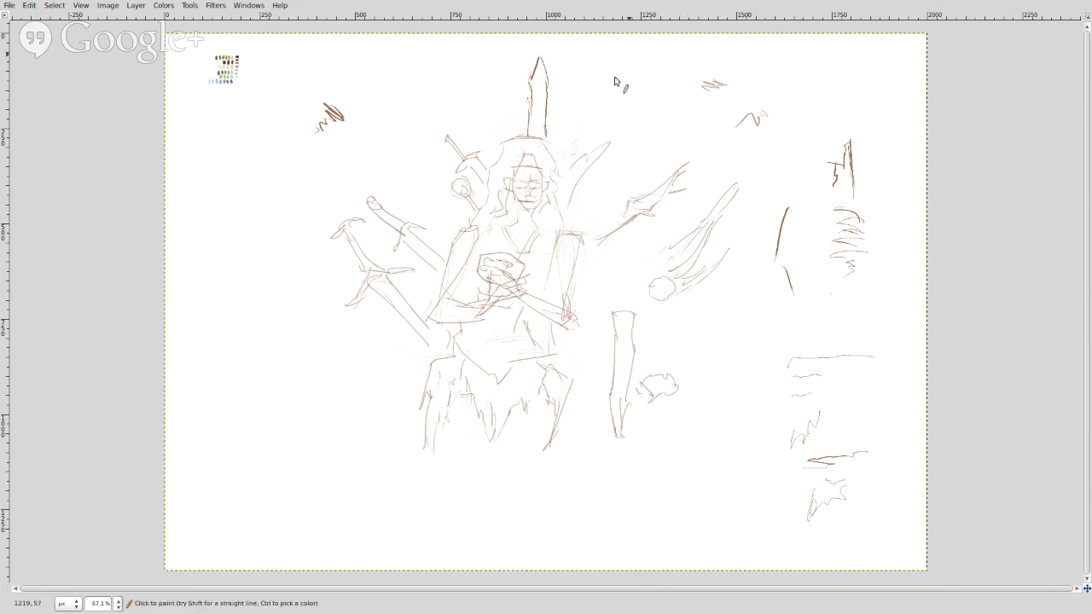
Step: Sketch short diagonal blades beside the figure's right shoulder and a sword hilt with crossguard at the far left
drag(606, 187, 585, 225)
mouse_move(587, 263)
mouse_down()
mouse_move(619, 248)
mouse_move(632, 225)
mouse_up()
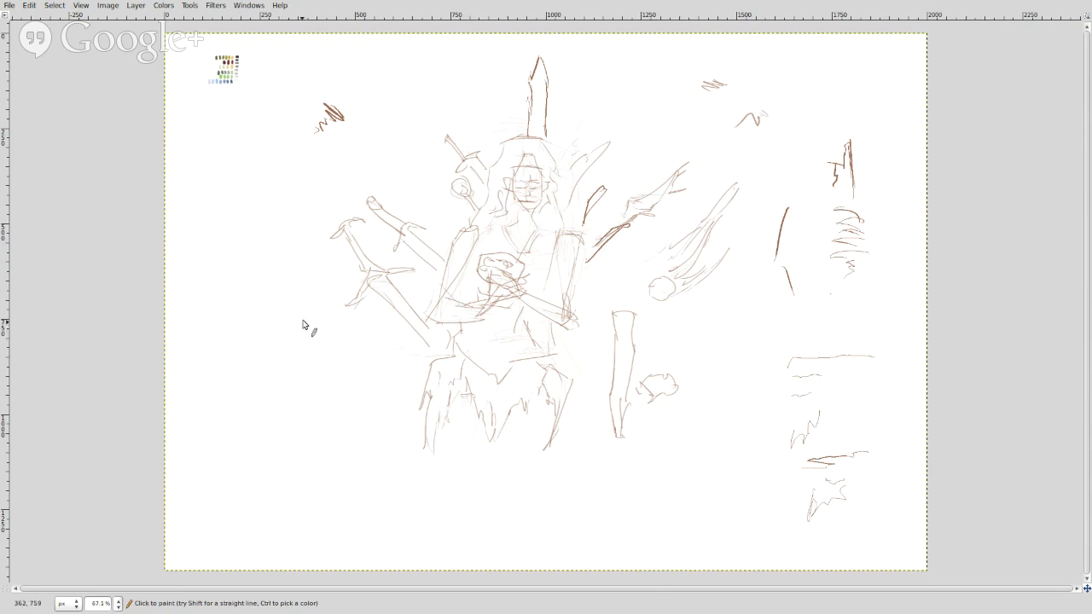
drag(300, 308, 321, 346)
mouse_move(332, 341)
mouse_down()
mouse_move(297, 370)
mouse_move(360, 321)
mouse_move(300, 375)
mouse_up()
Step: Sketch the figure's two rounded knees with tapering shins and cuffed boots below them
drag(471, 374, 461, 385)
mouse_move(474, 402)
mouse_down()
mouse_move(454, 409)
mouse_move(483, 426)
mouse_move(478, 440)
mouse_up()
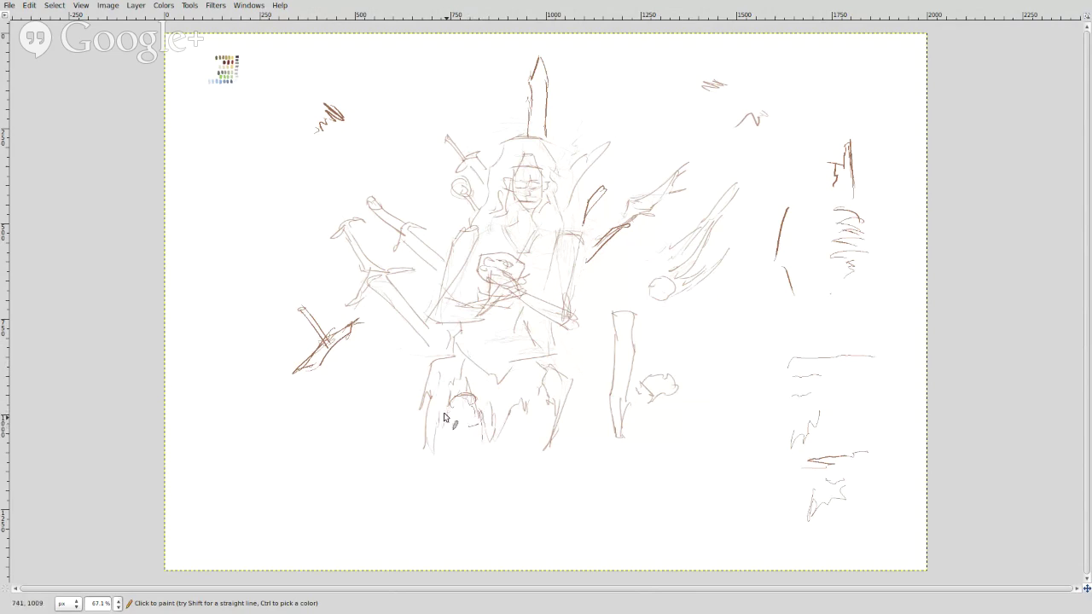
mouse_move(452, 425)
mouse_down()
mouse_move(461, 482)
mouse_move(474, 427)
mouse_move(460, 485)
mouse_move(471, 505)
mouse_up()
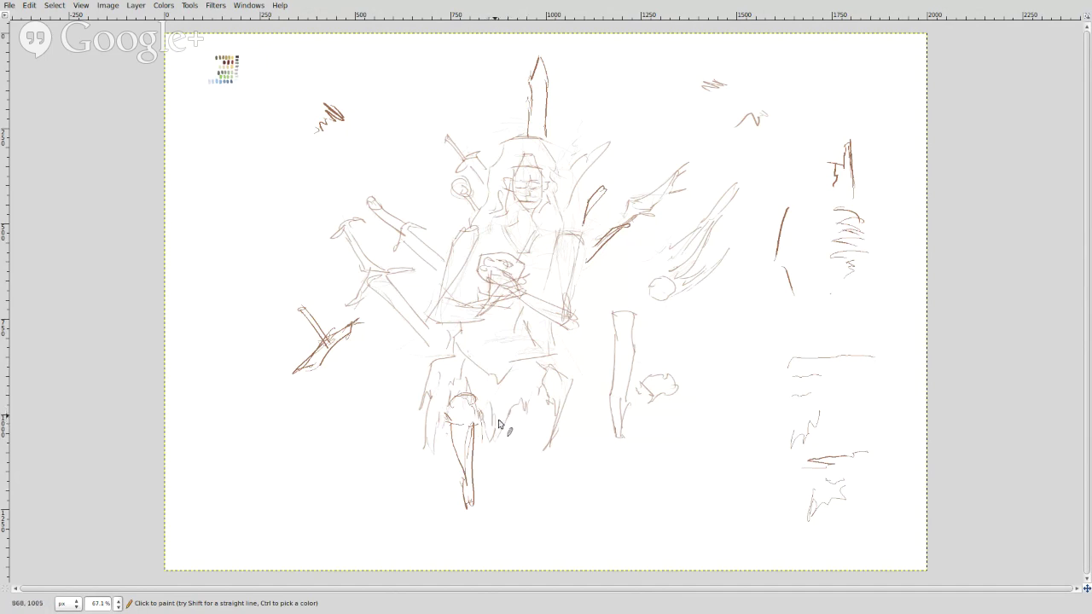
mouse_move(547, 410)
mouse_down()
mouse_move(441, 408)
mouse_move(466, 430)
mouse_move(505, 438)
mouse_move(497, 420)
mouse_move(538, 434)
mouse_move(523, 406)
mouse_move(544, 416)
mouse_move(501, 439)
mouse_up()
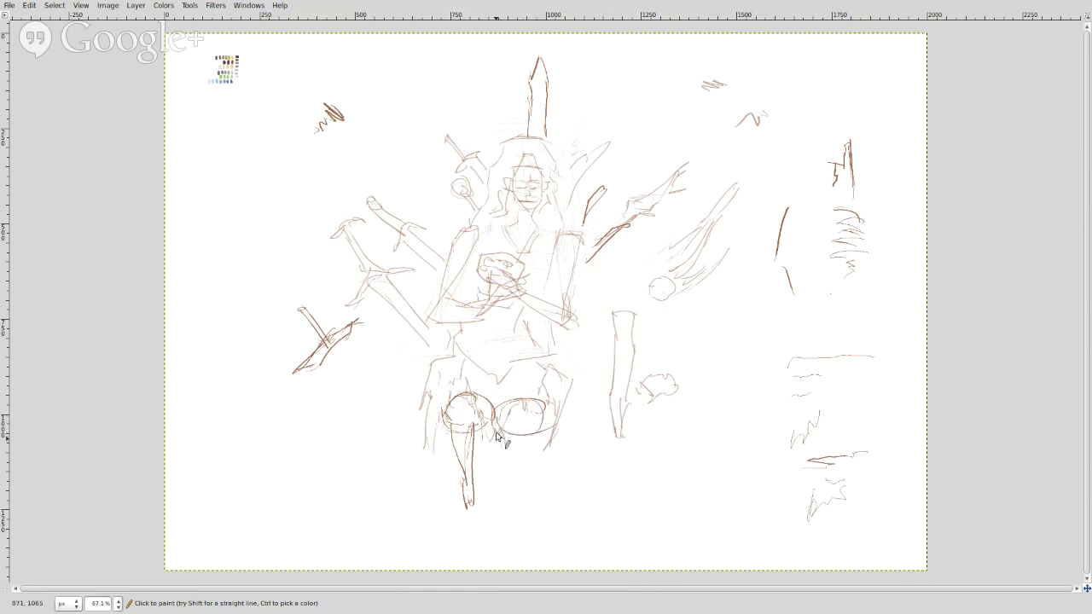
mouse_move(503, 426)
mouse_down()
mouse_move(508, 468)
mouse_move(527, 441)
mouse_move(535, 472)
mouse_move(515, 471)
mouse_move(538, 480)
mouse_move(461, 478)
mouse_move(465, 491)
mouse_move(484, 479)
mouse_move(475, 473)
mouse_move(482, 518)
mouse_up()
mouse_move(448, 480)
mouse_down()
mouse_move(451, 520)
mouse_move(475, 521)
mouse_up()
drag(505, 481, 511, 531)
drag(537, 488, 536, 521)
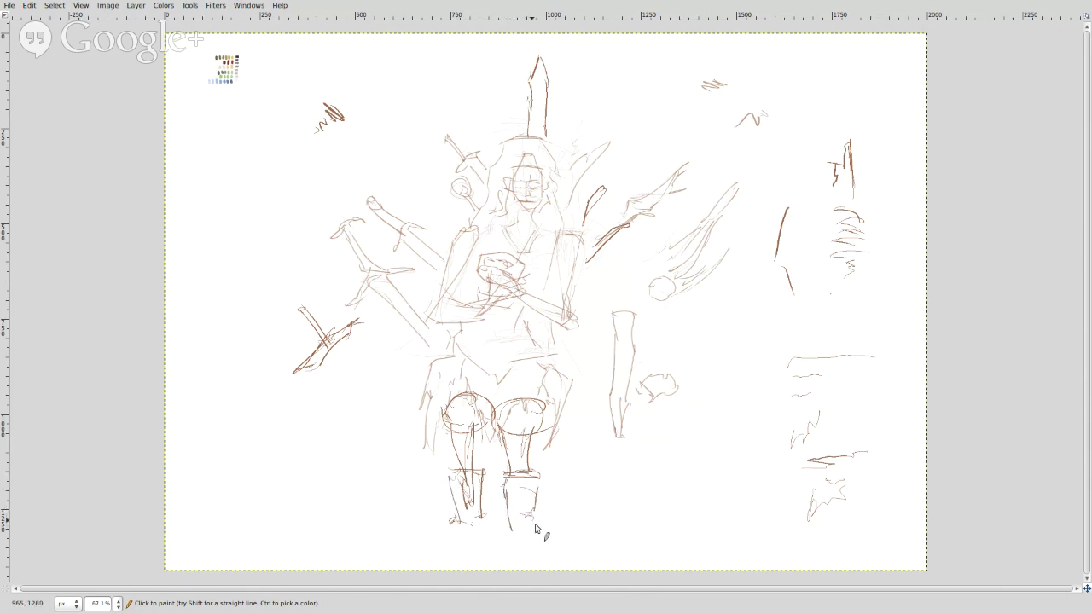
Step: Sketch a pointed V-shaped form beneath the boots and jagged outlines along their outer sides
mouse_move(491, 551)
mouse_down()
mouse_move(566, 520)
mouse_move(506, 560)
mouse_move(461, 528)
mouse_move(511, 560)
mouse_up()
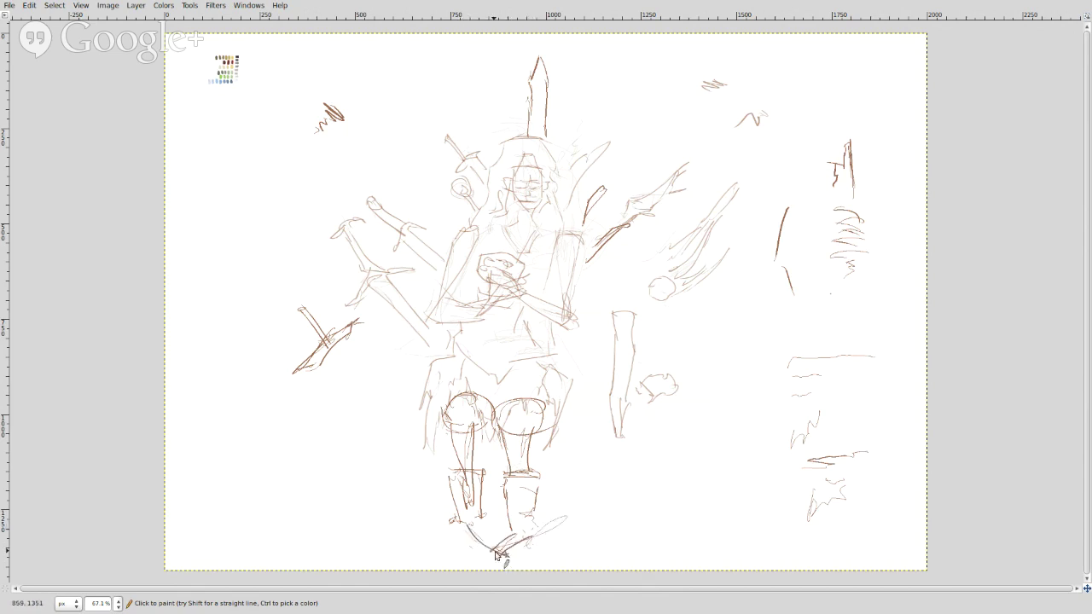
drag(469, 530, 475, 527)
drag(544, 503, 556, 452)
mouse_move(452, 510)
mouse_down()
mouse_move(440, 491)
mouse_move(446, 468)
mouse_up()
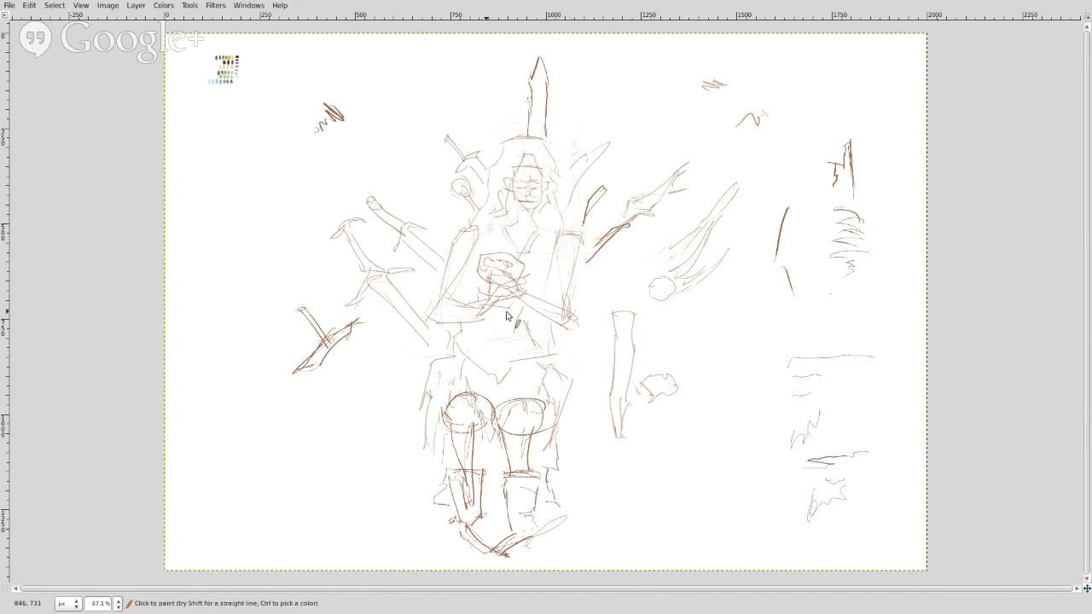
Step: Sketch flaring curved strips right of the boots and curved ribs linking the circle with the small rounded shape
mouse_move(590, 450)
mouse_down()
mouse_move(596, 482)
mouse_move(632, 520)
mouse_move(570, 483)
mouse_move(585, 452)
mouse_up()
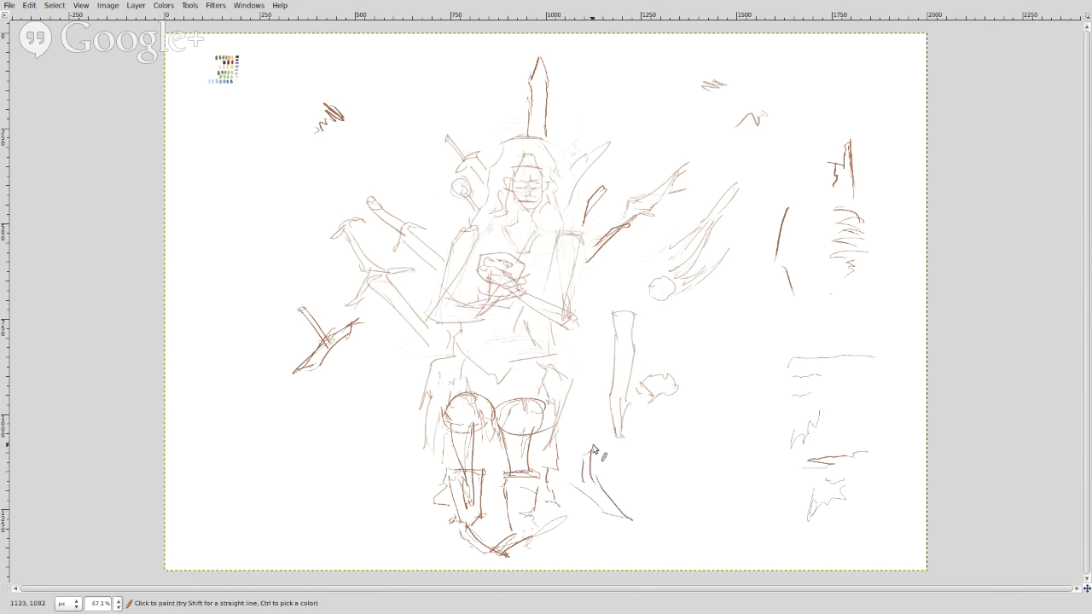
drag(591, 502, 626, 538)
mouse_move(665, 407)
mouse_down()
mouse_move(693, 389)
mouse_move(714, 342)
mouse_move(672, 397)
mouse_up()
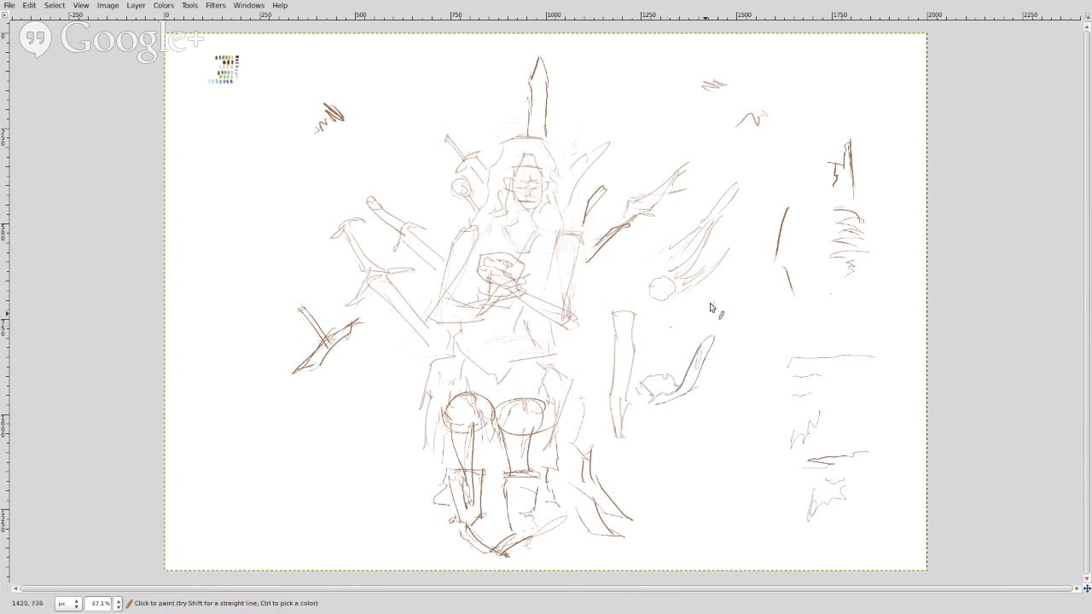
mouse_move(701, 342)
mouse_down()
mouse_move(701, 292)
mouse_move(696, 337)
mouse_move(659, 372)
mouse_up()
mouse_move(704, 299)
mouse_down()
mouse_move(725, 271)
mouse_move(719, 247)
mouse_move(671, 357)
mouse_move(643, 349)
mouse_move(643, 331)
mouse_move(669, 333)
mouse_move(677, 304)
mouse_move(694, 298)
mouse_move(712, 216)
mouse_move(662, 264)
mouse_move(664, 319)
mouse_move(663, 292)
mouse_up()
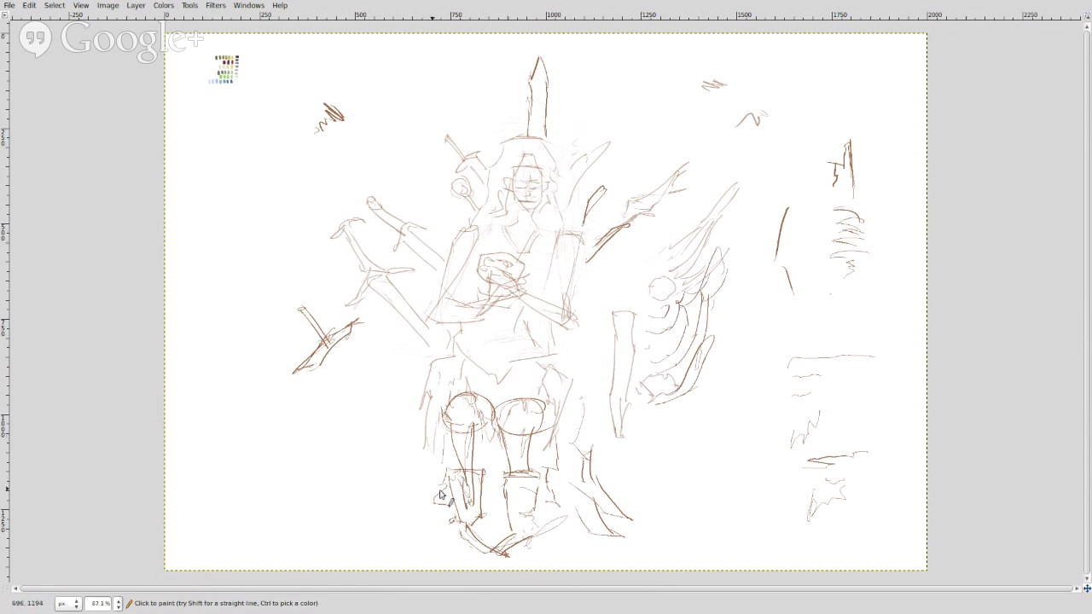
Step: Sketch a diagonal blade end left of the boots and a long upright tapering form left of the legs
mouse_move(414, 507)
mouse_down()
mouse_move(375, 519)
mouse_move(388, 526)
mouse_move(426, 500)
mouse_up()
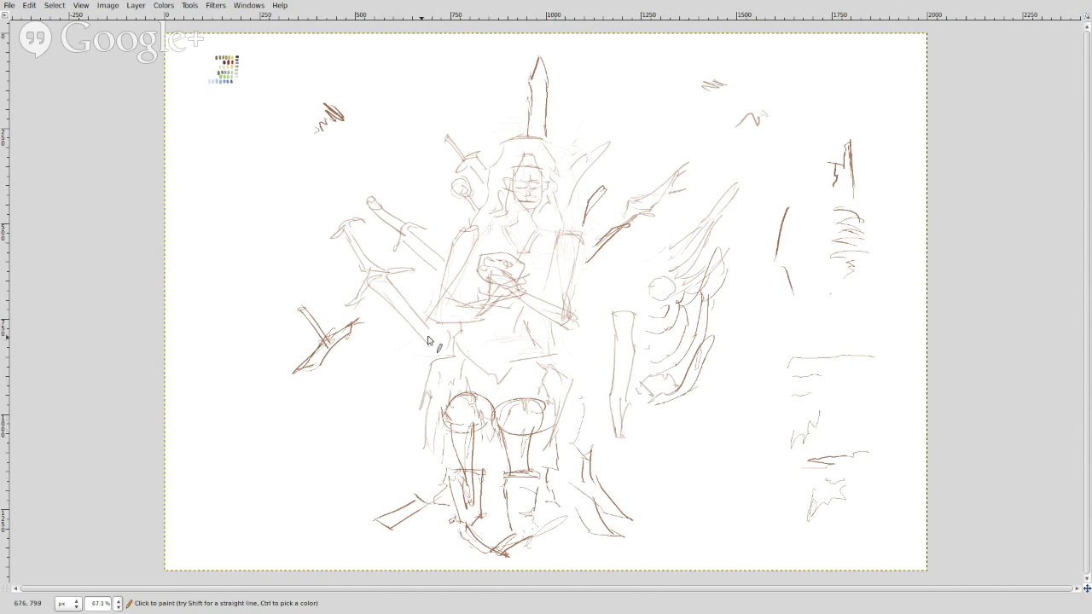
mouse_move(374, 355)
mouse_down()
mouse_move(398, 356)
mouse_move(402, 344)
mouse_move(364, 325)
mouse_move(392, 333)
mouse_move(368, 332)
mouse_move(367, 352)
mouse_move(390, 361)
mouse_move(379, 475)
mouse_up()
drag(386, 410, 388, 496)
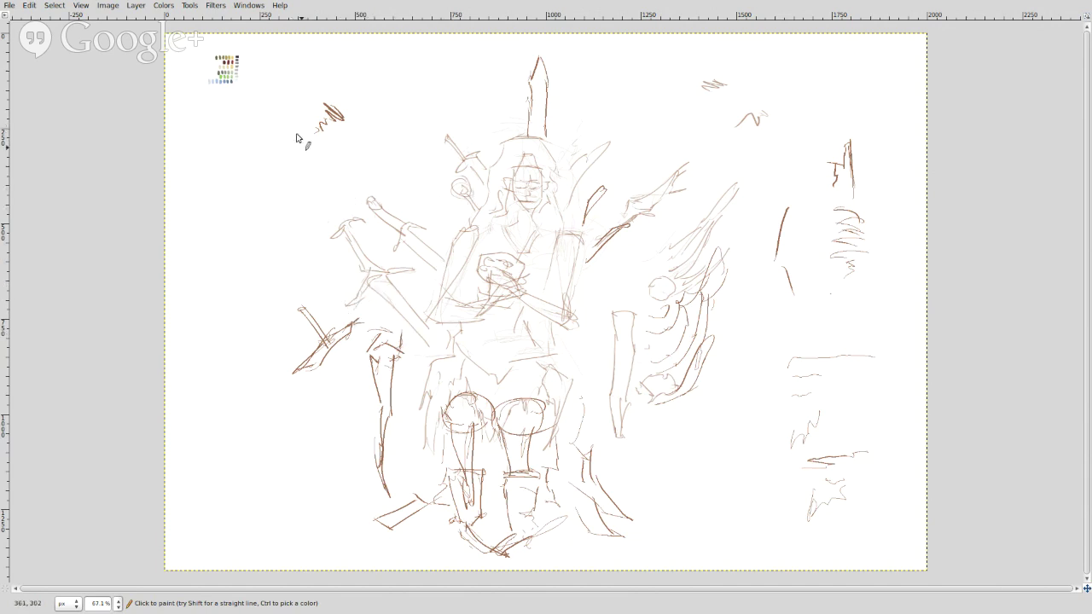
Step: Sketch a long sword blade at the upper left and several shorter blades radiating around the figure's head
mouse_move(274, 121)
mouse_down()
mouse_move(304, 176)
mouse_move(312, 182)
mouse_move(278, 126)
mouse_move(353, 219)
mouse_up()
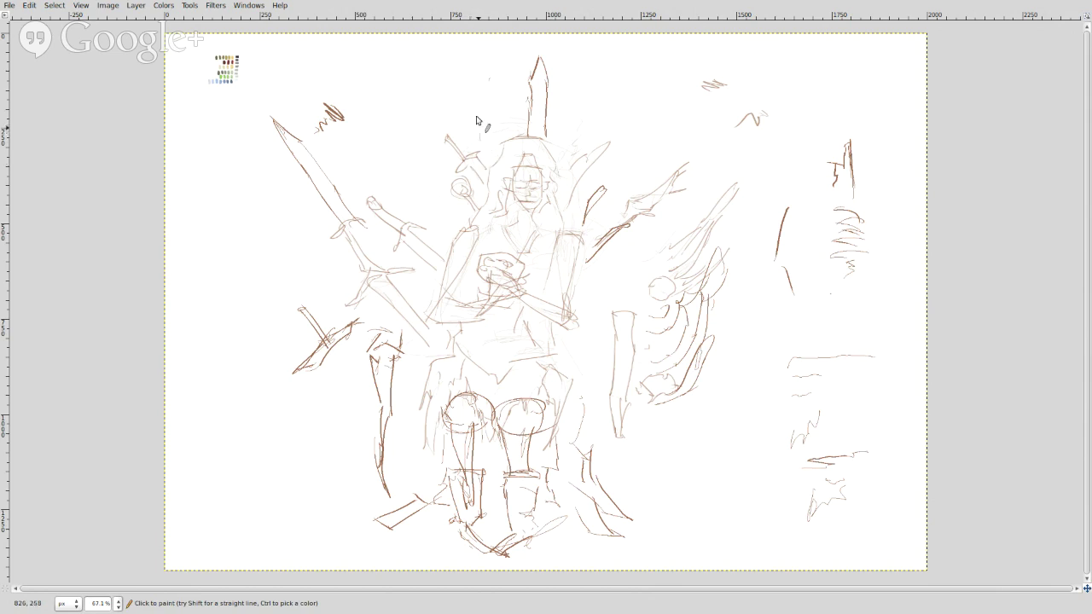
mouse_move(486, 158)
mouse_down()
mouse_move(478, 115)
mouse_move(467, 134)
mouse_up()
drag(468, 68, 489, 151)
mouse_move(611, 138)
mouse_down()
mouse_move(582, 209)
mouse_move(591, 178)
mouse_move(625, 157)
mouse_up()
drag(599, 175, 578, 204)
drag(587, 145, 574, 164)
mouse_move(596, 107)
mouse_down()
mouse_move(624, 108)
mouse_move(579, 107)
mouse_move(589, 112)
mouse_move(573, 145)
mouse_up()
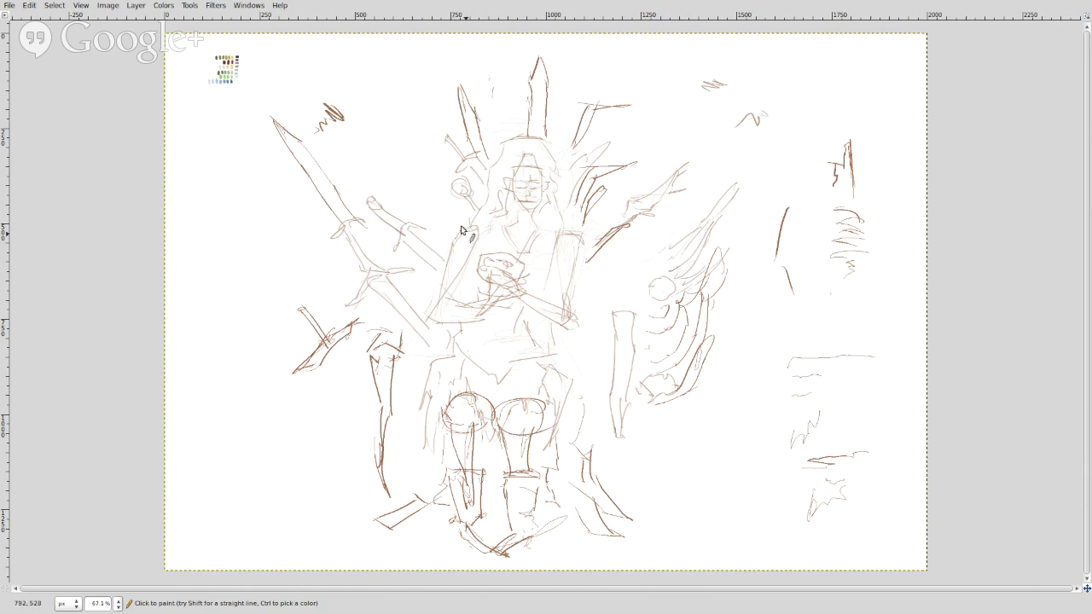
mouse_move(443, 169)
mouse_down()
mouse_move(382, 129)
mouse_move(440, 167)
mouse_up()
Step: Sketch a wing-like fan of overlapping curved blades along the far left side of the figure
mouse_move(254, 376)
mouse_down()
mouse_move(209, 330)
mouse_move(233, 332)
mouse_move(243, 355)
mouse_move(229, 313)
mouse_move(241, 328)
mouse_move(198, 290)
mouse_up()
mouse_move(186, 287)
mouse_down()
mouse_move(247, 304)
mouse_move(261, 361)
mouse_up()
mouse_move(232, 276)
mouse_down()
mouse_move(206, 266)
mouse_move(207, 250)
mouse_move(239, 271)
mouse_move(247, 265)
mouse_move(267, 325)
mouse_up()
mouse_move(255, 261)
mouse_down()
mouse_move(222, 236)
mouse_move(258, 230)
mouse_move(281, 322)
mouse_up()
mouse_move(261, 227)
mouse_down()
mouse_move(220, 211)
mouse_move(235, 181)
mouse_move(292, 223)
mouse_move(299, 295)
mouse_up()
mouse_move(272, 202)
mouse_down()
mouse_move(224, 167)
mouse_move(235, 152)
mouse_move(285, 184)
mouse_move(302, 253)
mouse_up()
mouse_move(242, 152)
mouse_down()
mouse_move(209, 132)
mouse_move(298, 155)
mouse_move(324, 260)
mouse_up()
drag(327, 220, 323, 253)
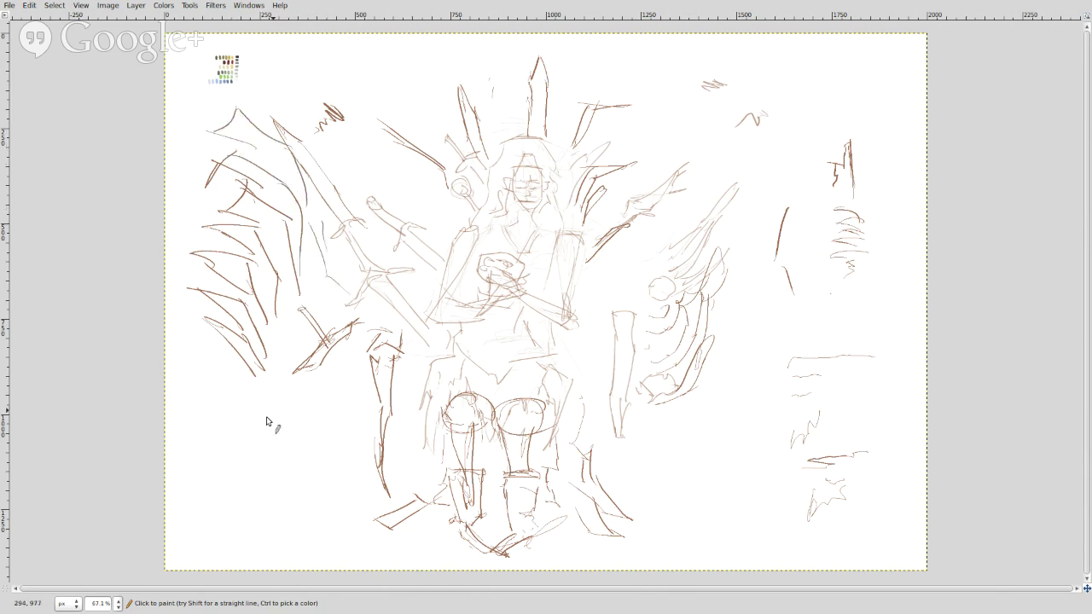
Step: Sketch the flaring, jagged lower-left base of the throne beneath the fan of blades, with angular marks inside
mouse_move(273, 368)
mouse_down()
mouse_move(240, 441)
mouse_move(205, 472)
mouse_move(257, 449)
mouse_move(286, 379)
mouse_up()
drag(250, 441, 248, 466)
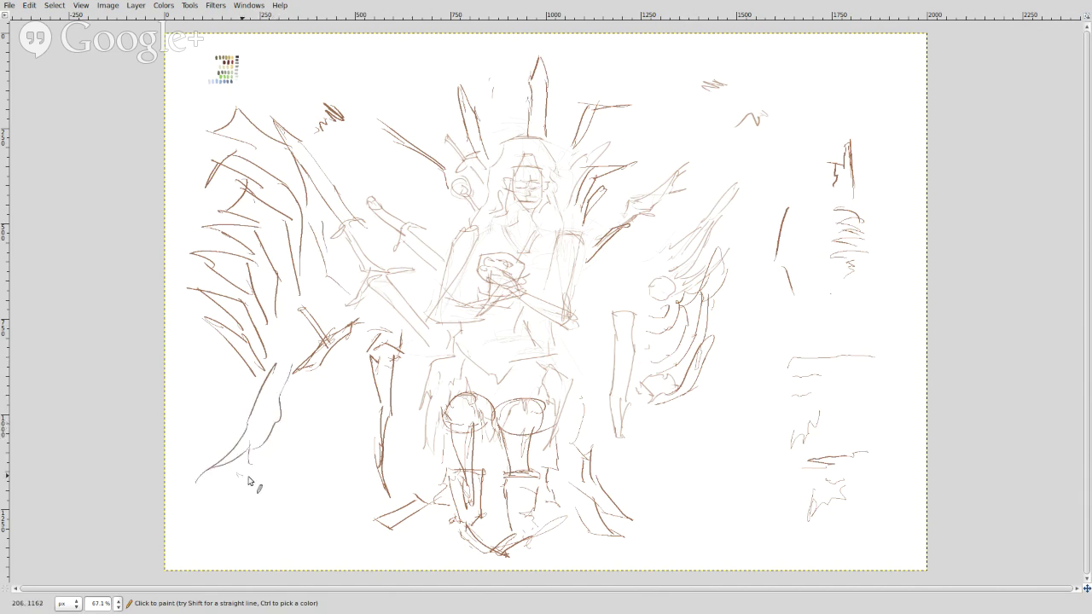
mouse_move(225, 504)
mouse_down()
mouse_move(271, 472)
mouse_move(382, 468)
mouse_move(340, 457)
mouse_move(351, 437)
mouse_move(306, 429)
mouse_move(290, 405)
mouse_move(299, 384)
mouse_move(323, 403)
mouse_up()
drag(330, 351, 359, 384)
mouse_move(350, 324)
mouse_down()
mouse_move(362, 380)
mouse_move(346, 422)
mouse_up()
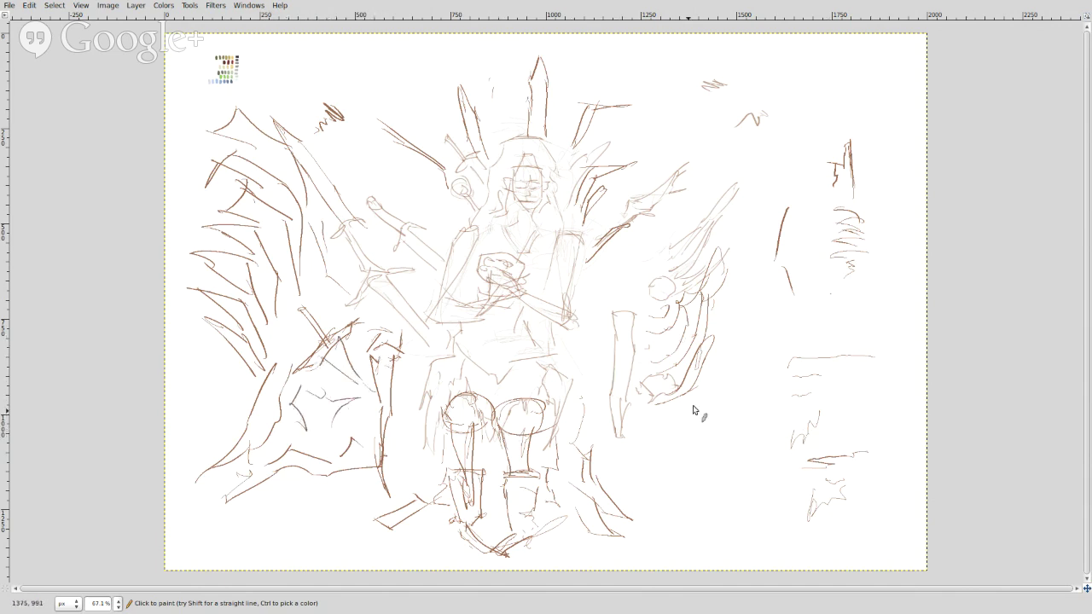
Step: Sketch the throne's flaring lower-right base with curved strips beside the boots and jagged ground shapes at the lower left
mouse_move(632, 406)
mouse_down()
mouse_move(628, 452)
mouse_move(690, 523)
mouse_move(662, 550)
mouse_up()
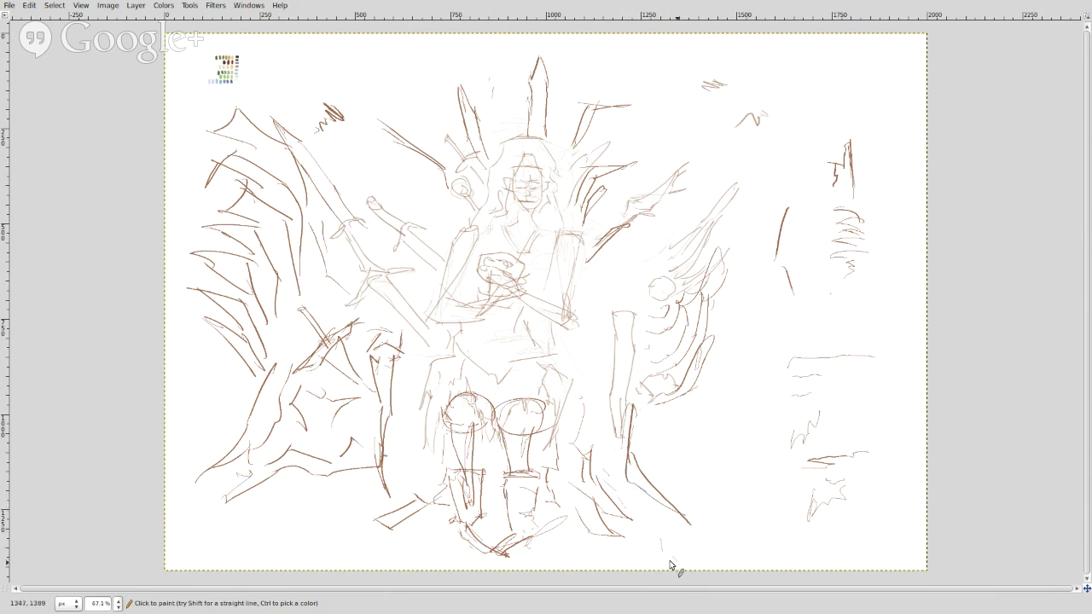
drag(567, 540, 605, 570)
drag(548, 549, 568, 537)
drag(570, 482, 579, 529)
drag(579, 522, 628, 546)
drag(563, 505, 595, 553)
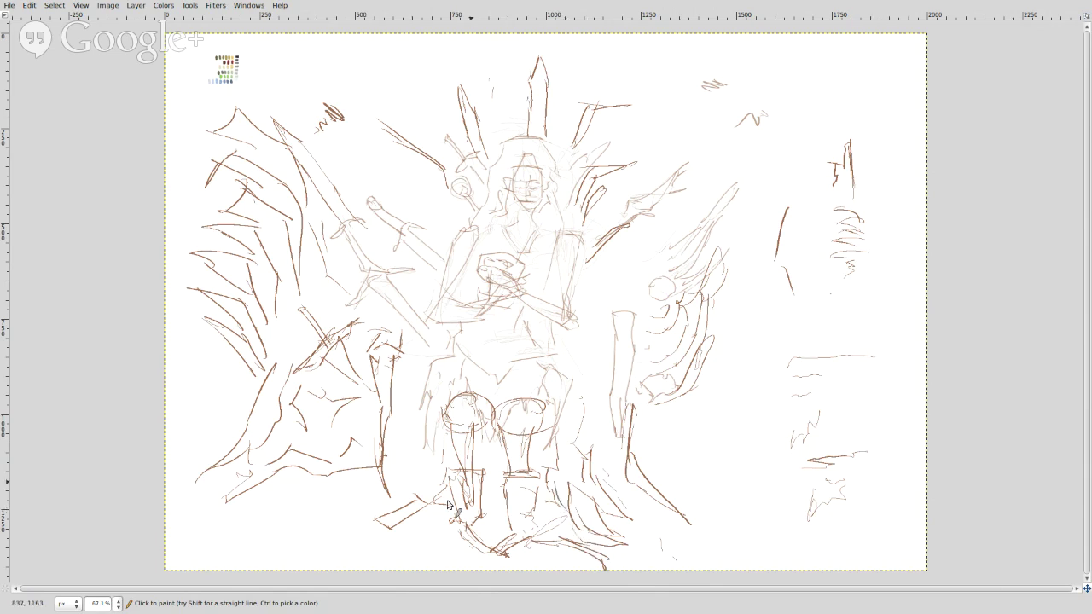
mouse_move(401, 530)
mouse_down()
mouse_move(299, 542)
mouse_move(424, 559)
mouse_up()
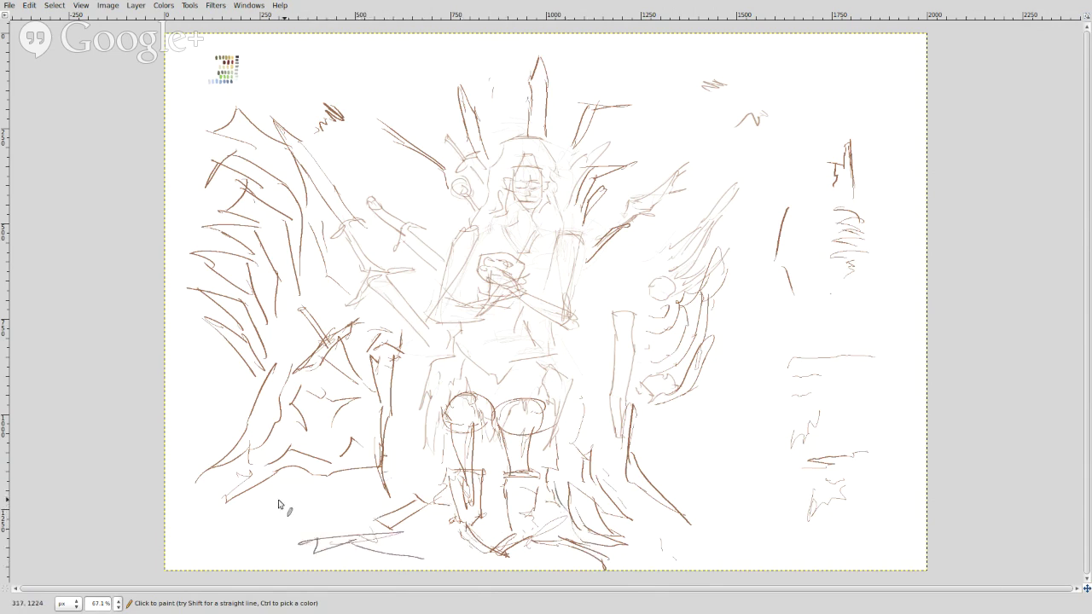
mouse_move(254, 495)
mouse_down()
mouse_move(255, 512)
mouse_move(286, 515)
mouse_move(367, 503)
mouse_up()
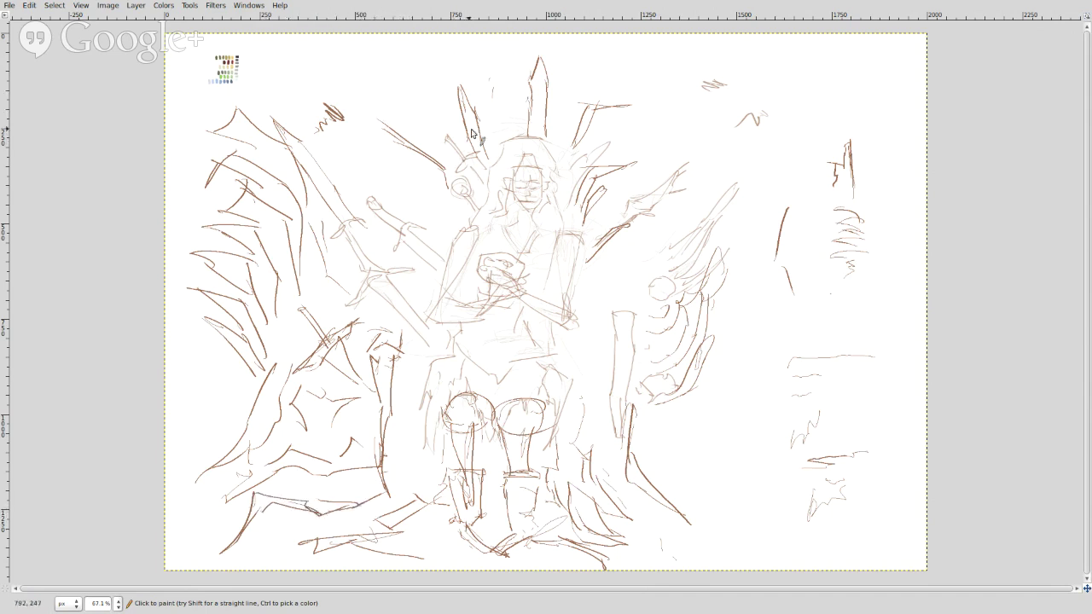
Step: Sketch more pointed blades above the figure's head and a row of spiky blades across the throne's upper left
mouse_move(512, 128)
mouse_down()
mouse_move(503, 66)
mouse_move(517, 75)
mouse_move(505, 47)
mouse_move(483, 118)
mouse_up()
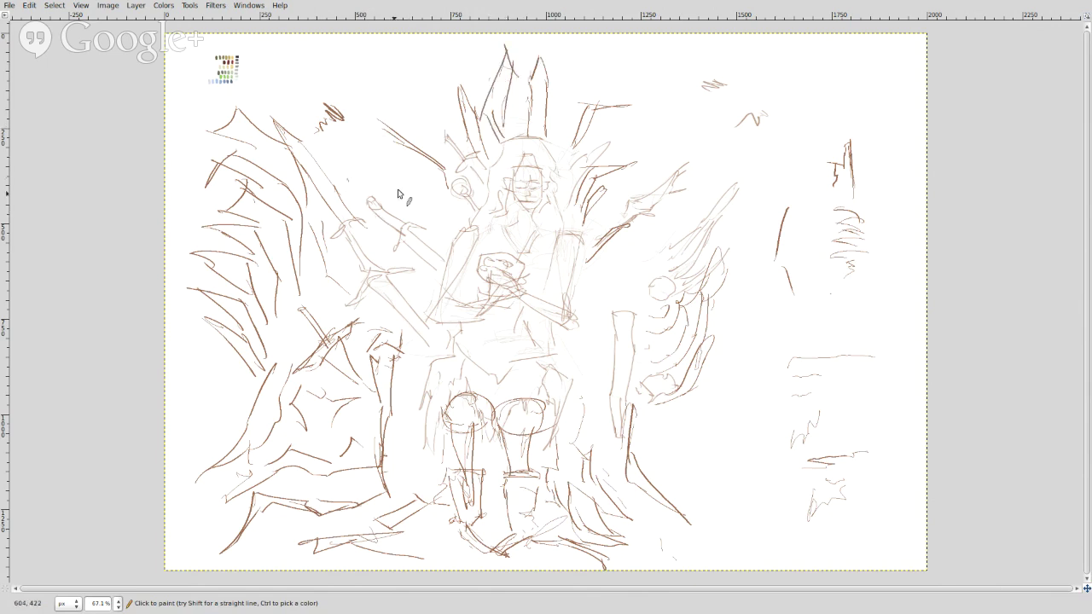
mouse_move(356, 117)
mouse_down()
mouse_move(343, 77)
mouse_move(321, 58)
mouse_move(351, 121)
mouse_move(327, 143)
mouse_move(316, 104)
mouse_move(270, 77)
mouse_move(331, 164)
mouse_move(253, 92)
mouse_move(292, 136)
mouse_up()
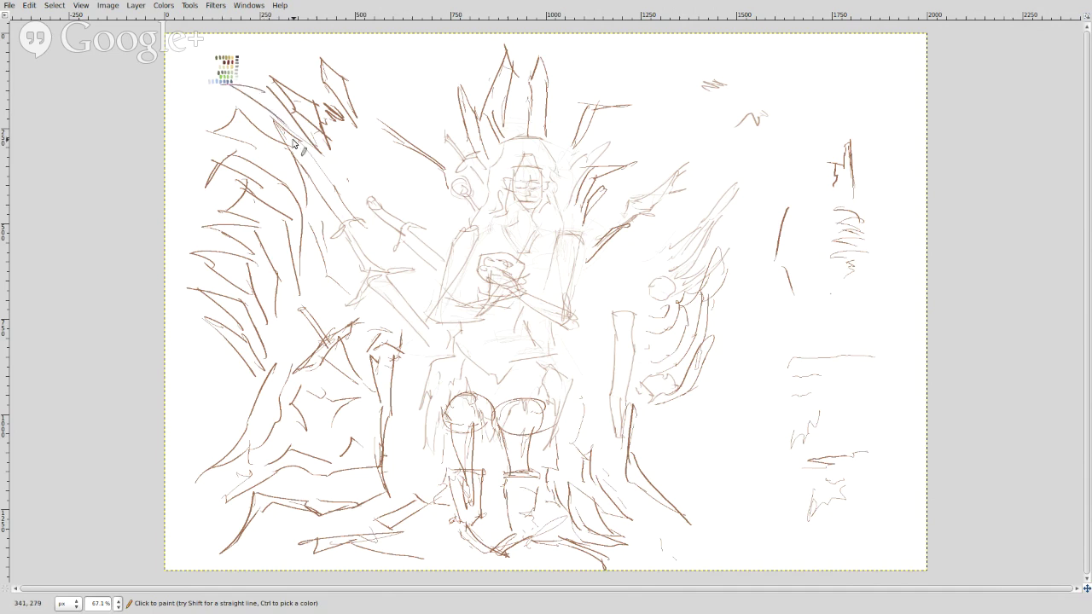
mouse_move(375, 124)
mouse_down()
mouse_move(357, 48)
mouse_move(385, 45)
mouse_move(370, 128)
mouse_up()
mouse_move(561, 138)
mouse_down()
mouse_move(565, 88)
mouse_move(572, 96)
mouse_move(600, 71)
mouse_move(563, 123)
mouse_up()
mouse_move(442, 119)
mouse_down()
mouse_move(430, 64)
mouse_move(400, 93)
mouse_move(445, 124)
mouse_up()
mouse_move(391, 97)
mouse_down()
mouse_move(382, 89)
mouse_move(393, 125)
mouse_up()
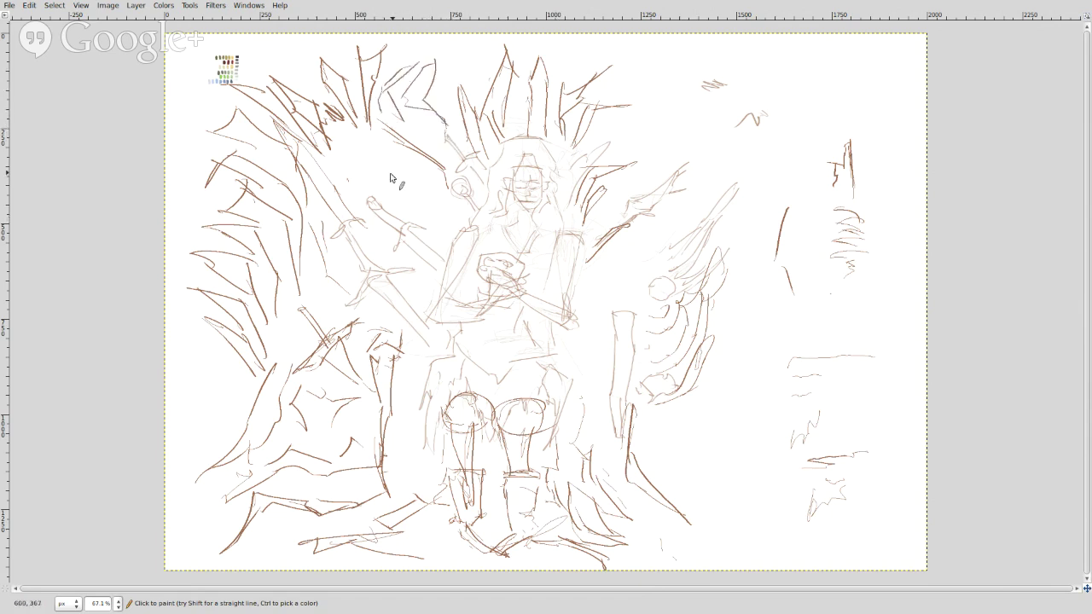
Step: Add curved blades between the swords left of the head and more blades beside the figure's arm on the right
mouse_move(435, 192)
mouse_down()
mouse_move(382, 156)
mouse_move(365, 104)
mouse_move(368, 191)
mouse_move(341, 159)
mouse_up()
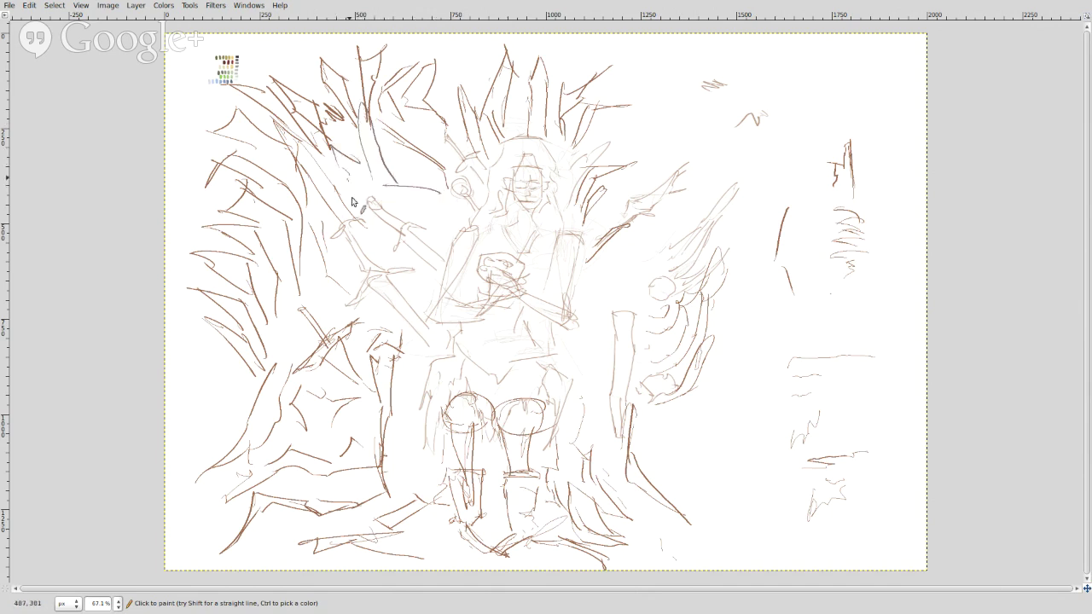
key(ctrl+z)
mouse_move(595, 291)
mouse_down()
mouse_move(617, 276)
mouse_move(612, 285)
mouse_move(584, 269)
mouse_move(603, 267)
mouse_move(601, 289)
mouse_move(610, 259)
mouse_move(606, 266)
mouse_move(638, 234)
mouse_move(646, 242)
mouse_move(625, 256)
mouse_up()
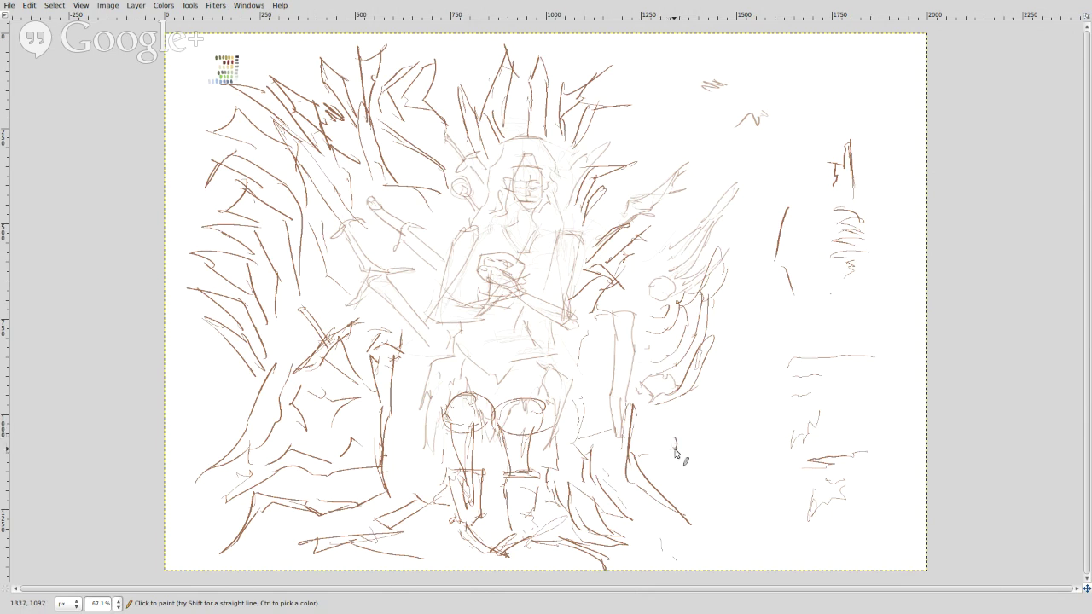
Step: Letter "GAME OF" in outlined block capitals in the empty area right of the throne's base
mouse_move(675, 441)
mouse_down()
mouse_move(654, 469)
mouse_move(669, 464)
mouse_move(661, 458)
mouse_move(681, 462)
mouse_move(661, 477)
mouse_move(649, 439)
mouse_move(702, 458)
mouse_move(689, 439)
mouse_move(720, 444)
mouse_move(716, 477)
mouse_move(707, 461)
mouse_move(698, 469)
mouse_move(702, 450)
mouse_move(730, 467)
mouse_move(733, 450)
mouse_move(725, 457)
mouse_move(749, 444)
mouse_move(750, 458)
mouse_move(759, 443)
mouse_move(765, 474)
mouse_up()
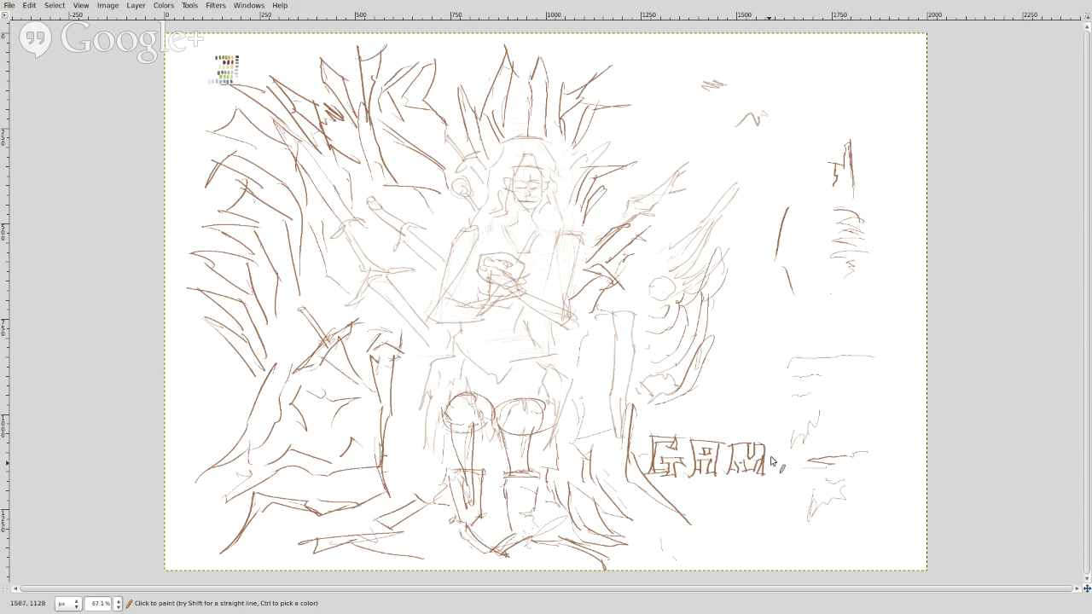
drag(772, 447, 786, 475)
mouse_move(774, 448)
mouse_down()
mouse_move(803, 466)
mouse_move(793, 475)
mouse_move(844, 483)
mouse_move(819, 475)
mouse_move(818, 441)
mouse_move(849, 440)
mouse_move(836, 472)
mouse_move(825, 446)
mouse_move(833, 451)
mouse_move(807, 441)
mouse_move(851, 473)
mouse_move(860, 440)
mouse_move(852, 451)
mouse_move(853, 467)
mouse_move(883, 442)
mouse_up()
drag(874, 444, 872, 468)
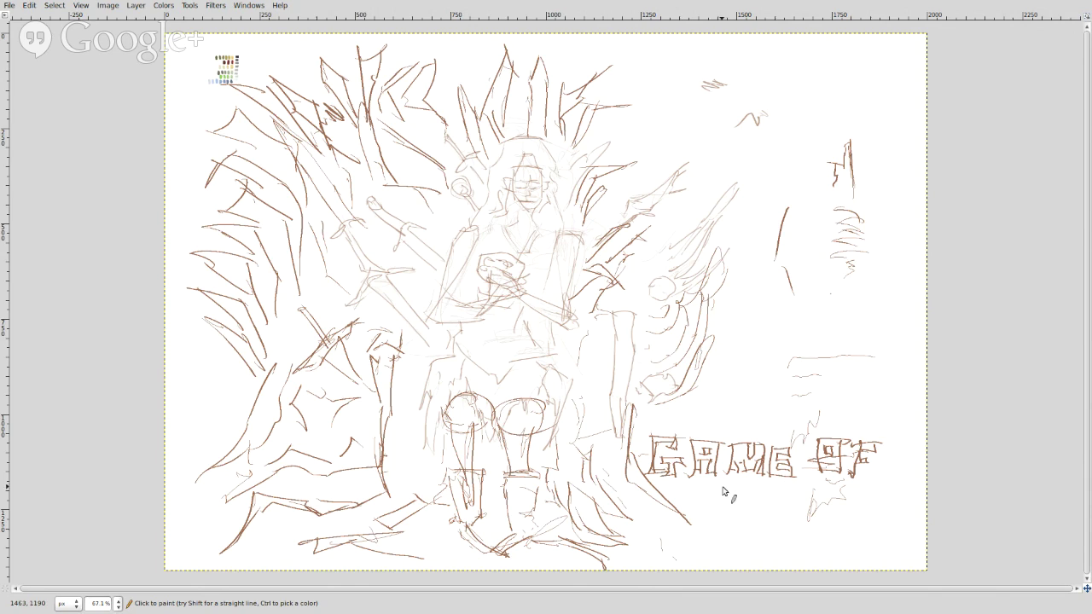
Step: Letter "THRONES" in block capitals beneath "GAME OF" and frame both lines with a stepped double border
mouse_move(696, 491)
mouse_down()
mouse_move(718, 491)
mouse_move(706, 517)
mouse_up()
mouse_move(723, 491)
mouse_down()
mouse_move(724, 515)
mouse_move(739, 502)
mouse_move(740, 515)
mouse_up()
mouse_move(750, 515)
mouse_down()
mouse_move(747, 494)
mouse_move(765, 517)
mouse_up()
mouse_move(772, 528)
mouse_down()
mouse_move(773, 493)
mouse_move(787, 497)
mouse_move(783, 521)
mouse_move(795, 489)
mouse_move(809, 520)
mouse_move(813, 493)
mouse_move(797, 523)
mouse_move(834, 516)
mouse_up()
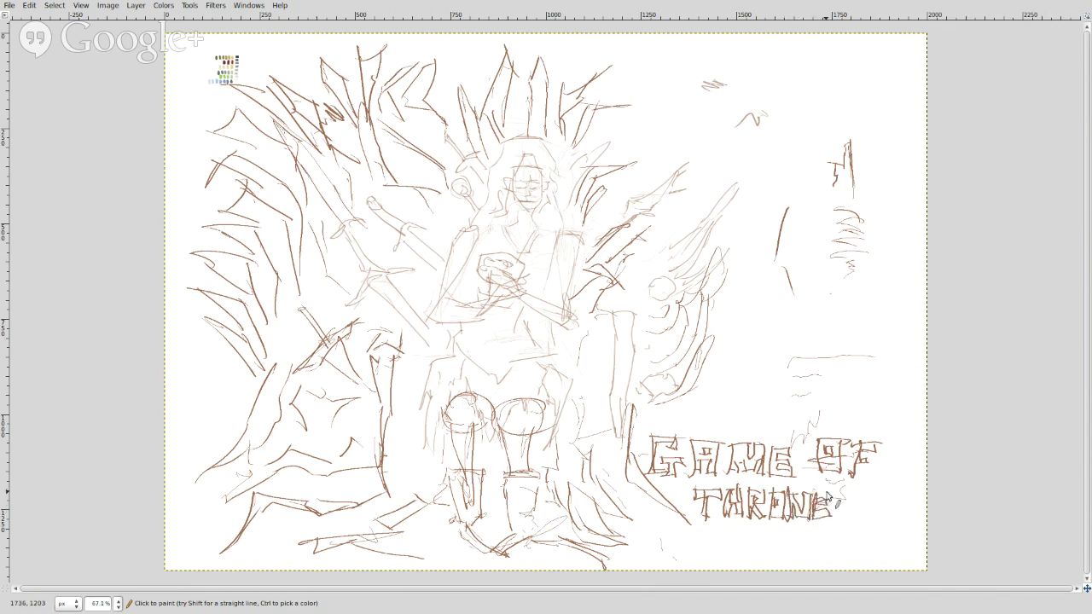
mouse_move(836, 525)
mouse_down()
mouse_move(853, 514)
mouse_move(836, 506)
mouse_move(850, 497)
mouse_move(853, 516)
mouse_move(840, 516)
mouse_move(866, 531)
mouse_up()
mouse_move(894, 429)
mouse_down()
mouse_move(898, 482)
mouse_move(884, 431)
mouse_move(656, 435)
mouse_move(646, 445)
mouse_move(641, 491)
mouse_move(683, 488)
mouse_move(688, 514)
mouse_move(707, 525)
mouse_move(862, 528)
mouse_up()
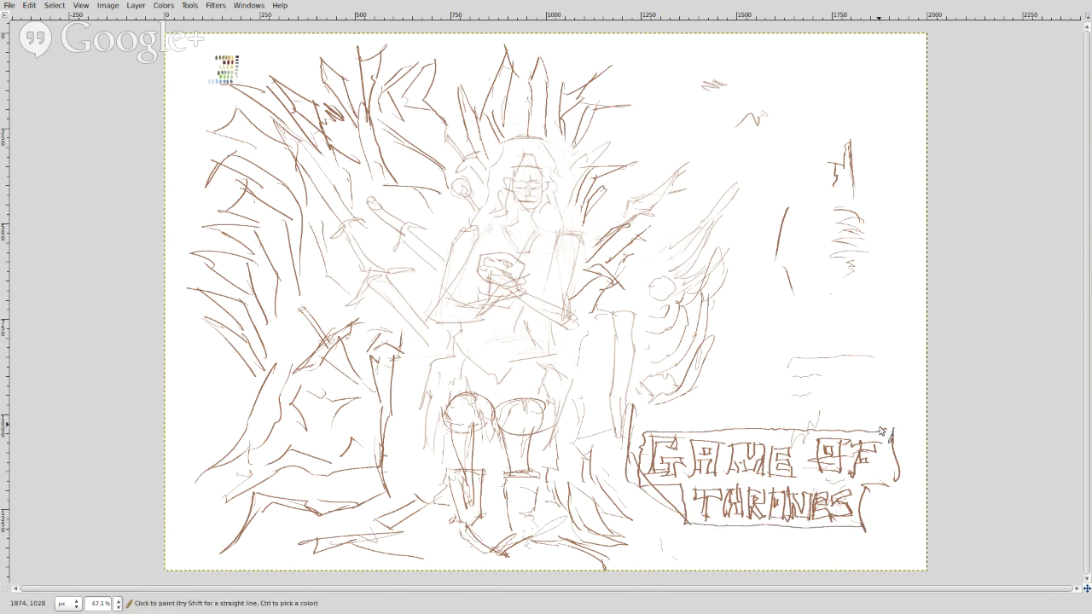
mouse_move(904, 418)
mouse_down()
mouse_move(633, 429)
mouse_move(622, 500)
mouse_move(668, 502)
mouse_move(678, 535)
mouse_move(871, 534)
mouse_move(876, 497)
mouse_move(902, 497)
mouse_move(908, 418)
mouse_up()
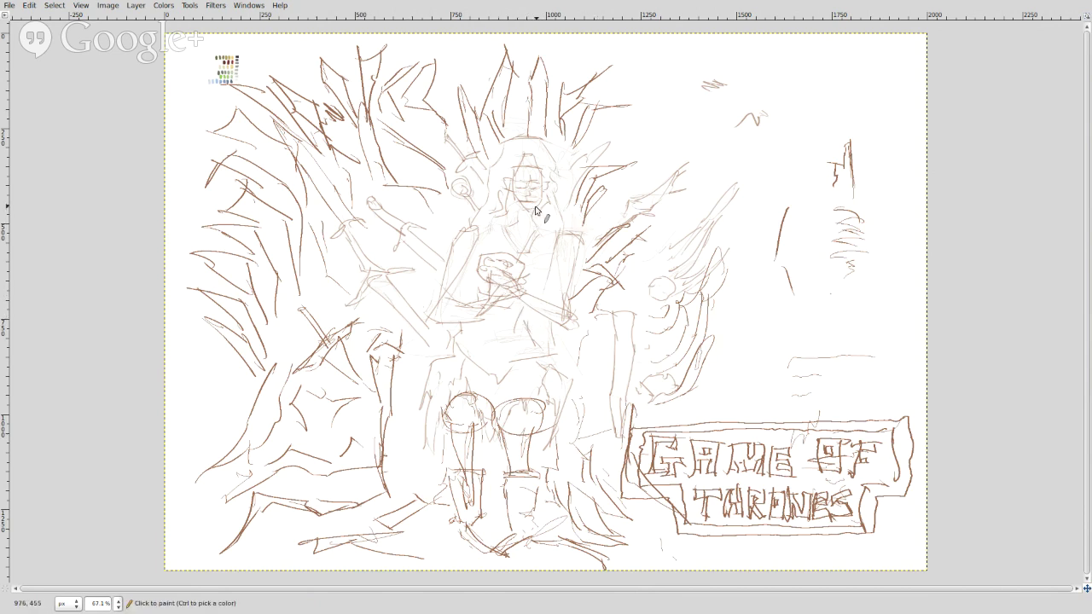
Step: Redraw the figure's face up close with rectangular eyebrows, eyes, nose, mouth and a firmer chin and jaw
mouse_move(481, 140)
mouse_down()
mouse_move(548, 244)
mouse_move(615, 256)
mouse_move(561, 250)
mouse_up()
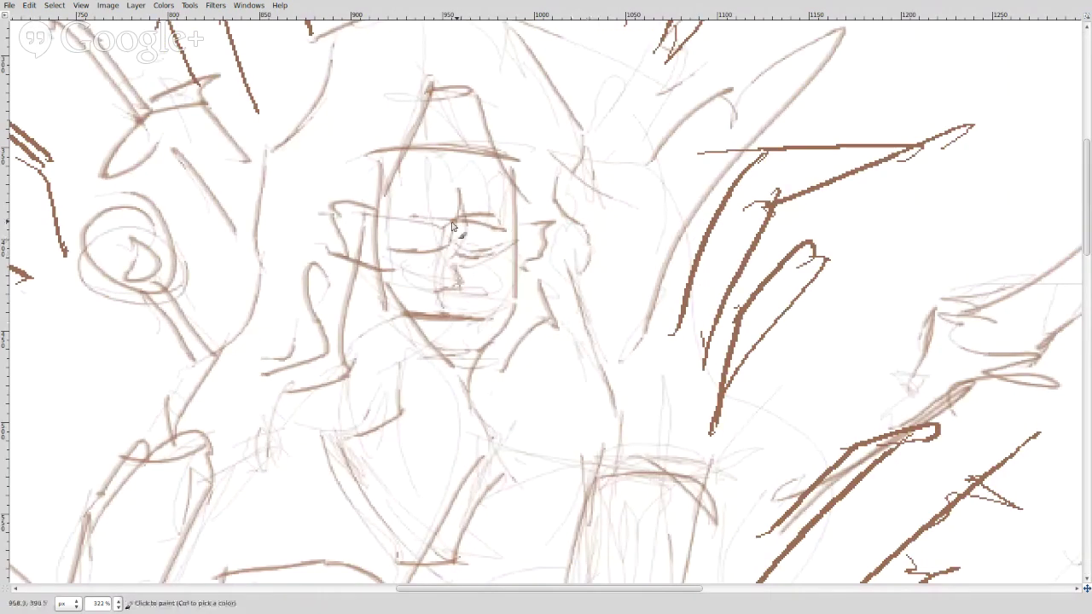
mouse_move(499, 224)
mouse_down()
mouse_move(469, 215)
mouse_move(496, 219)
mouse_move(500, 233)
mouse_move(416, 216)
mouse_move(445, 220)
mouse_move(443, 236)
mouse_move(392, 216)
mouse_up()
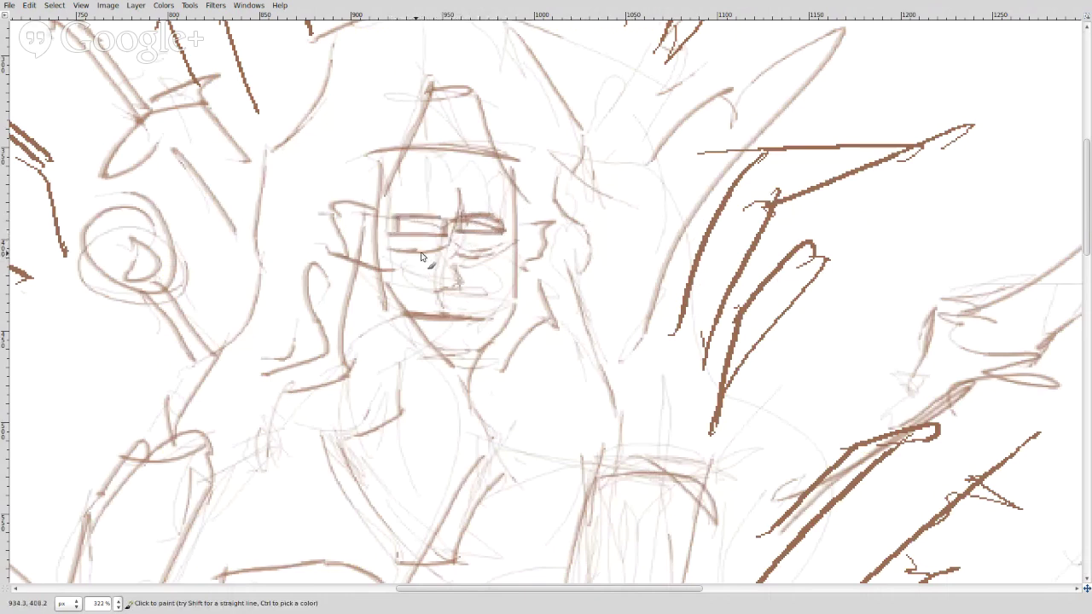
mouse_move(425, 267)
mouse_down()
mouse_move(404, 243)
mouse_move(406, 253)
mouse_move(487, 263)
mouse_move(439, 235)
mouse_move(437, 276)
mouse_move(461, 282)
mouse_move(452, 276)
mouse_move(441, 291)
mouse_move(428, 281)
mouse_move(463, 284)
mouse_move(419, 285)
mouse_move(435, 283)
mouse_move(433, 270)
mouse_move(457, 275)
mouse_move(452, 326)
mouse_move(432, 322)
mouse_move(451, 317)
mouse_move(438, 305)
mouse_move(456, 303)
mouse_move(426, 310)
mouse_up()
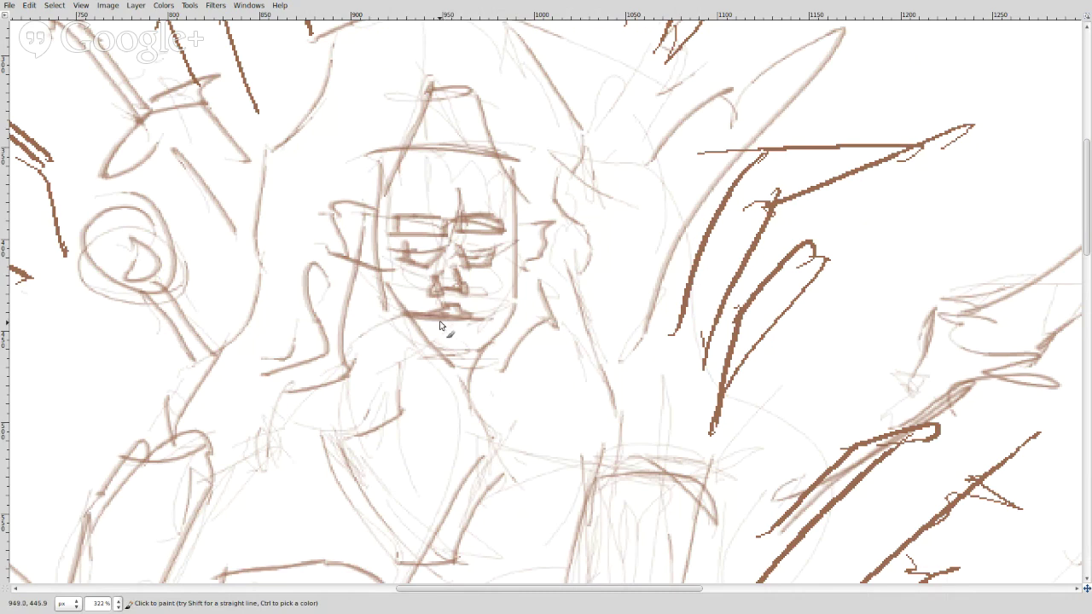
drag(443, 333, 468, 338)
drag(427, 356, 475, 362)
drag(469, 351, 517, 305)
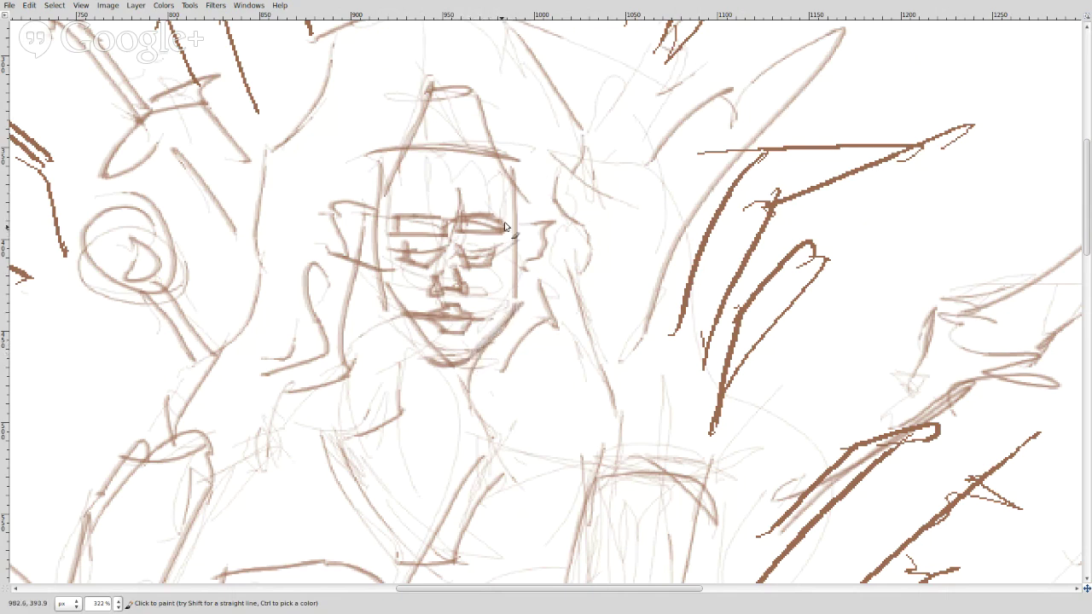
Step: Strengthen the face's side contours and forehead line, and sketch an ear on each side of the head
mouse_move(503, 260)
mouse_down()
mouse_move(517, 281)
mouse_move(509, 329)
mouse_up()
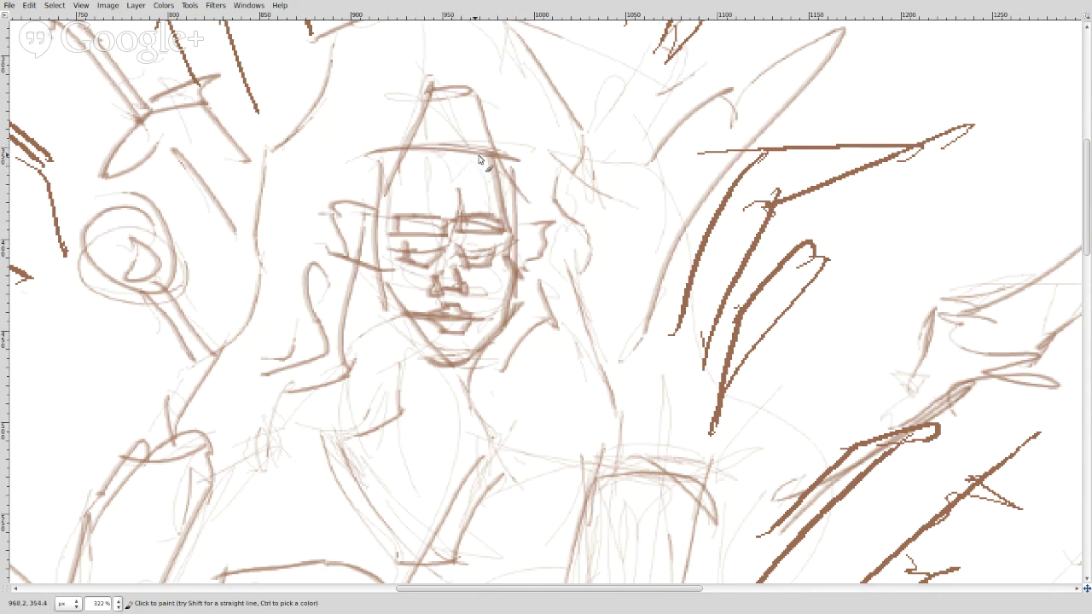
drag(486, 153, 394, 151)
mouse_move(424, 145)
mouse_down()
mouse_move(366, 212)
mouse_move(387, 277)
mouse_move(376, 252)
mouse_up()
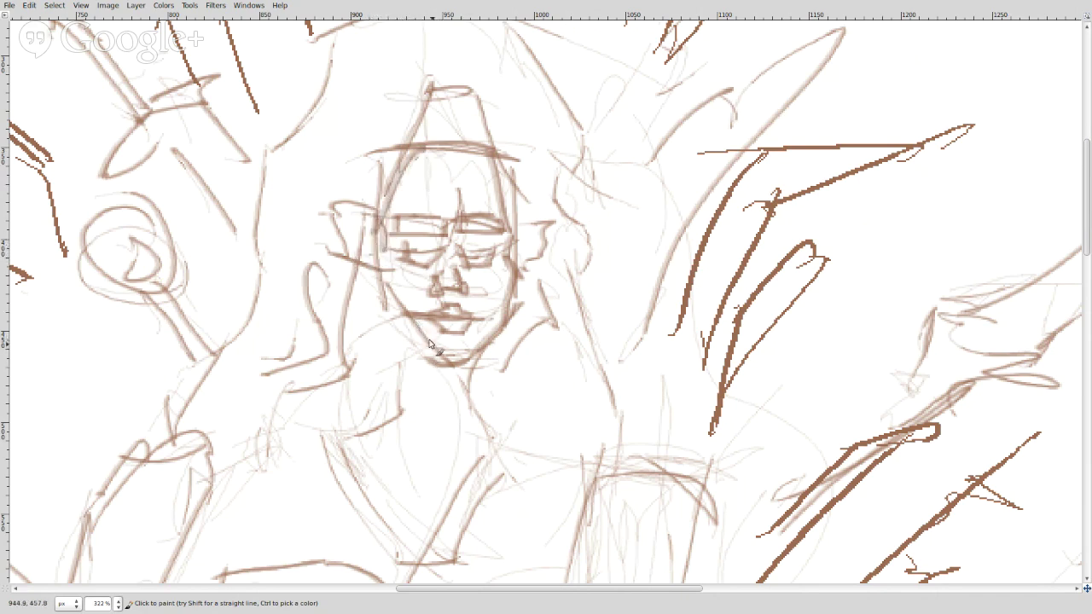
drag(423, 337, 378, 291)
drag(365, 230, 353, 272)
drag(513, 241, 525, 274)
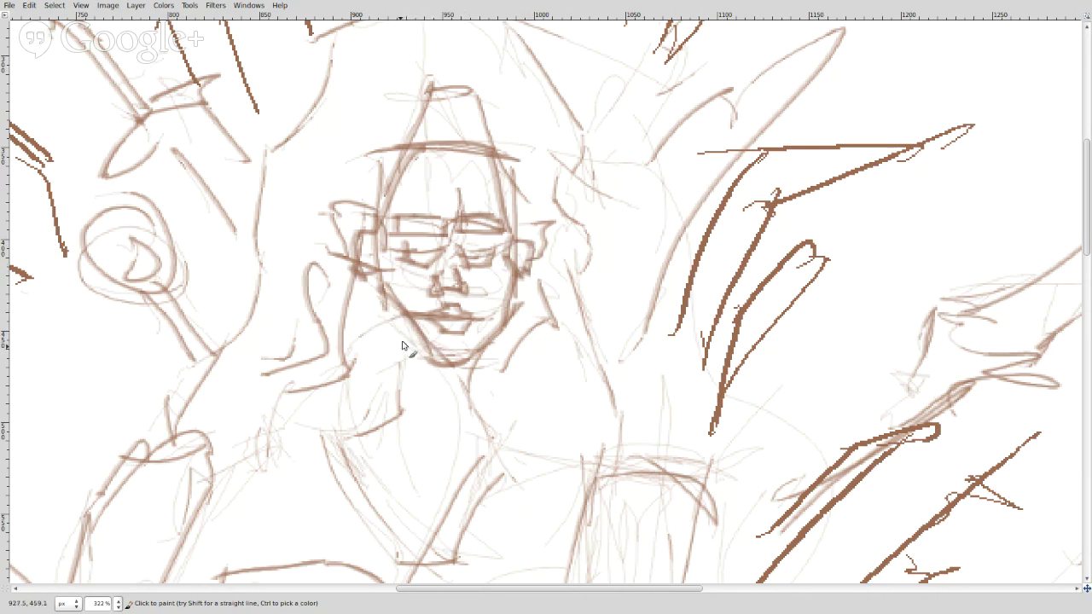
Step: Sketch the neck below the jaw and an angular neckline beneath it
drag(405, 318, 401, 374)
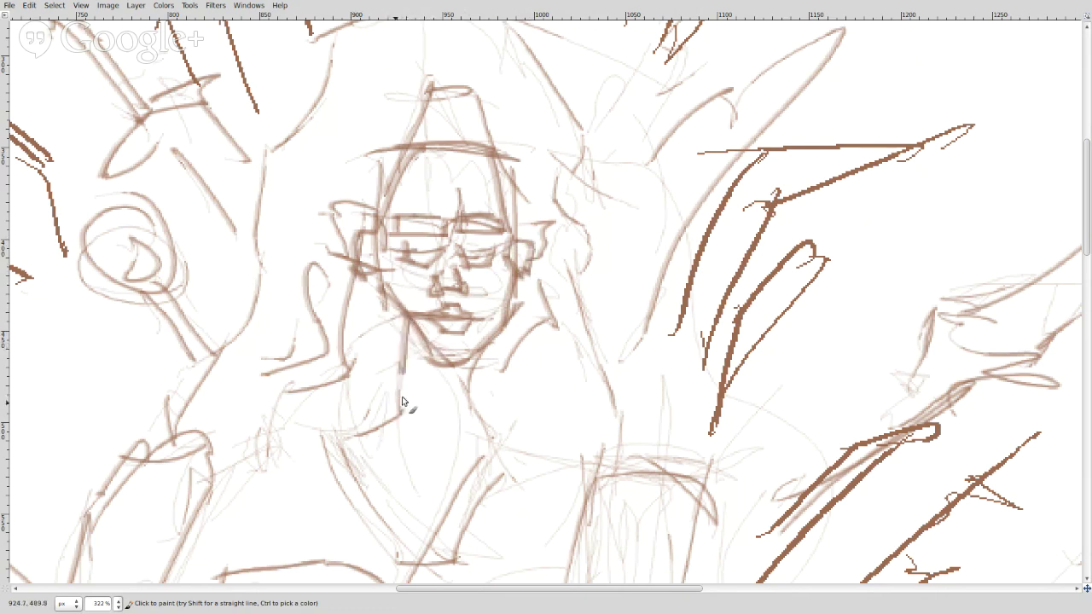
drag(390, 389, 409, 371)
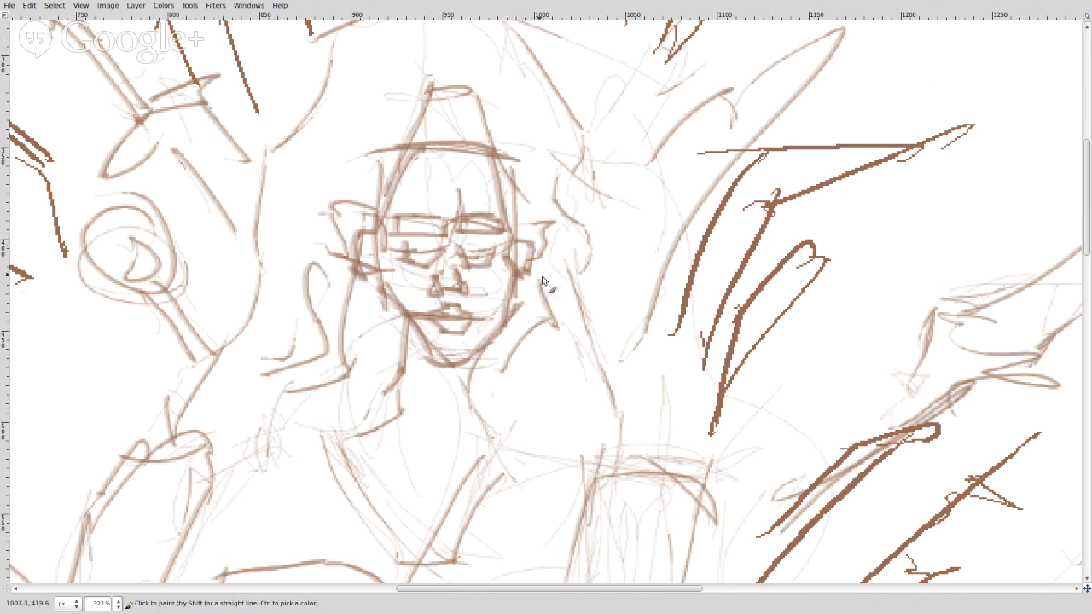
mouse_move(508, 335)
mouse_down()
mouse_move(503, 369)
mouse_move(528, 382)
mouse_up()
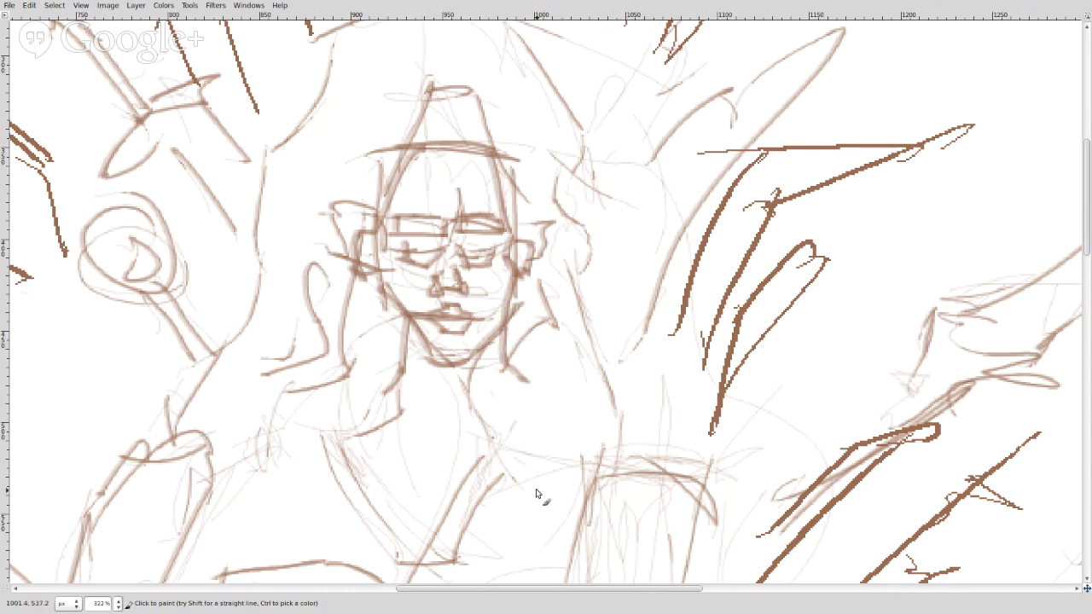
mouse_move(532, 383)
mouse_down()
mouse_move(474, 469)
mouse_move(489, 468)
mouse_move(418, 475)
mouse_up()
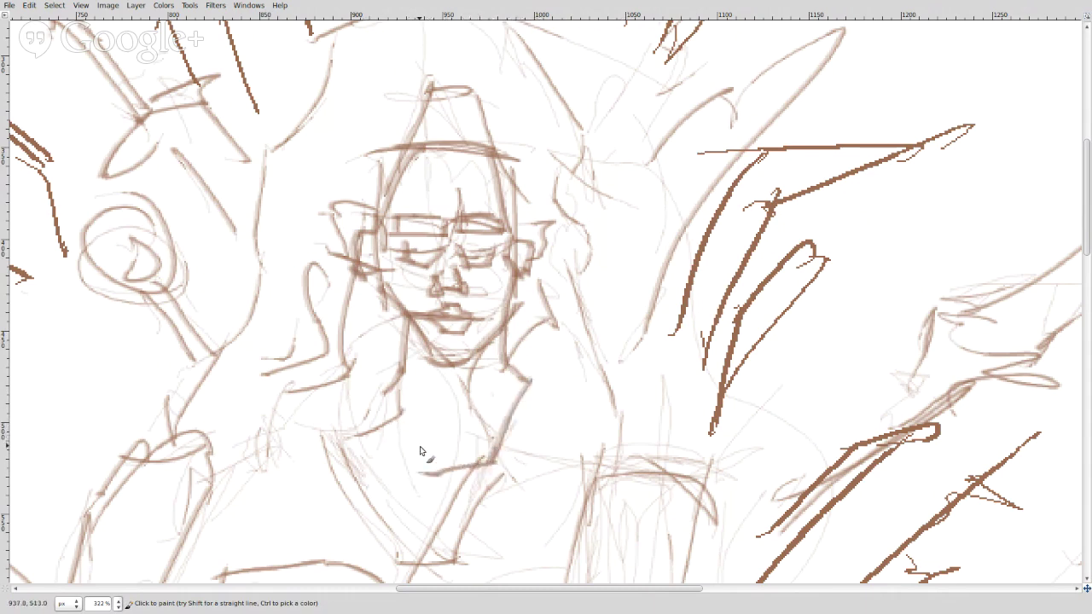
mouse_move(439, 482)
mouse_down()
mouse_move(386, 429)
mouse_move(394, 379)
mouse_up()
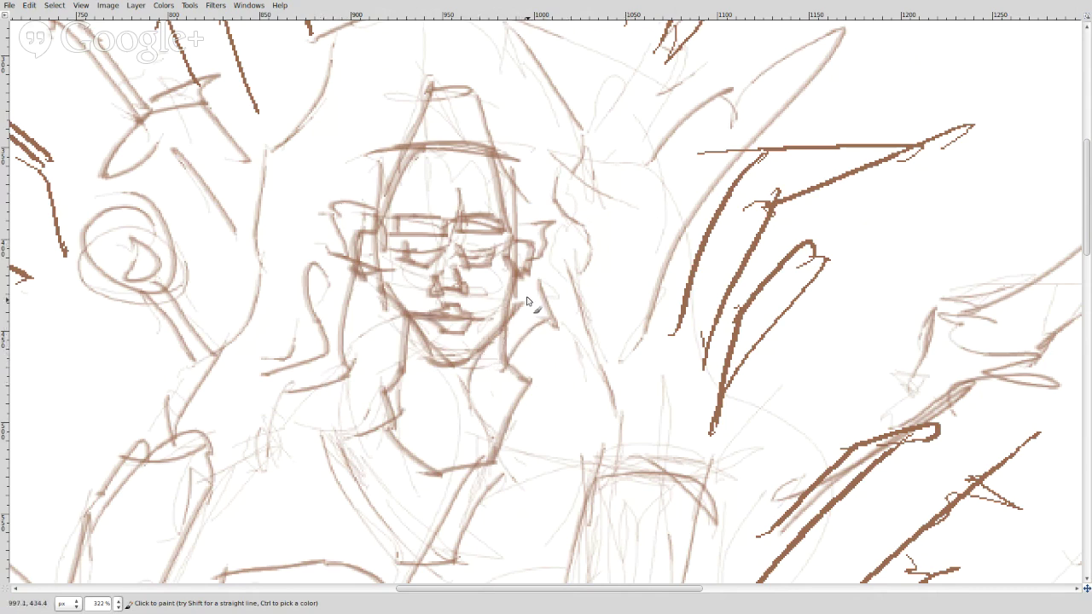
Step: Outline the long wavy hair around the head, with jagged ends above the shoulder on the right
mouse_move(523, 294)
mouse_down()
mouse_move(539, 308)
mouse_move(512, 360)
mouse_up()
mouse_move(526, 428)
mouse_down()
mouse_move(520, 472)
mouse_move(547, 452)
mouse_move(567, 475)
mouse_move(616, 327)
mouse_move(615, 341)
mouse_move(609, 299)
mouse_up()
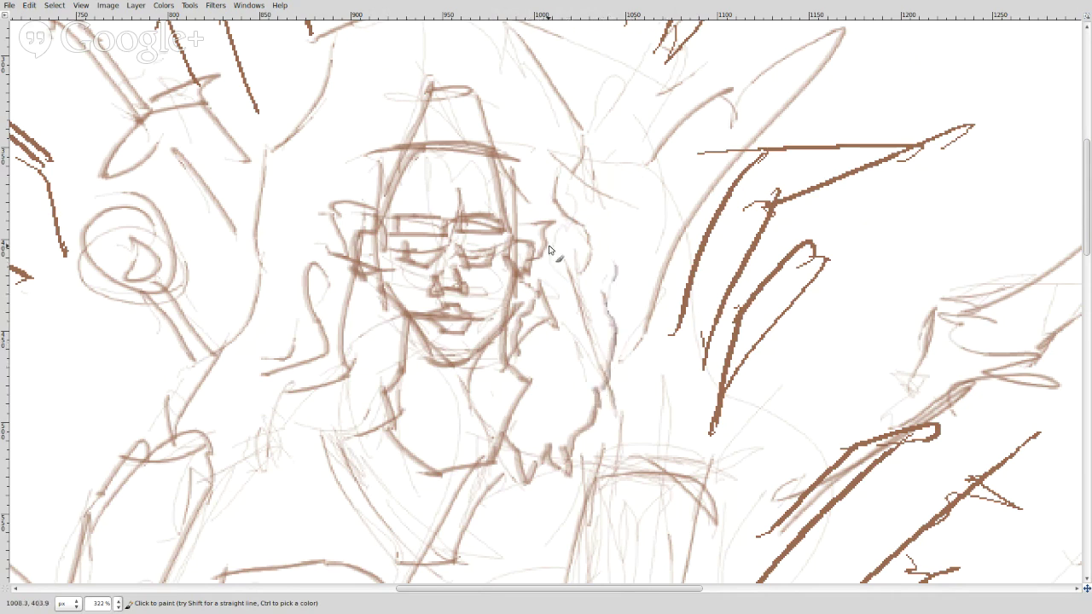
drag(605, 277, 583, 242)
mouse_move(552, 179)
mouse_down()
mouse_move(561, 152)
mouse_move(554, 97)
mouse_move(533, 59)
mouse_move(536, 83)
mouse_move(523, 93)
mouse_move(537, 96)
mouse_move(534, 82)
mouse_move(507, 103)
mouse_move(549, 116)
mouse_move(550, 100)
mouse_move(514, 68)
mouse_move(442, 92)
mouse_move(444, 109)
mouse_move(466, 82)
mouse_move(495, 86)
mouse_move(538, 128)
mouse_move(554, 165)
mouse_up()
mouse_move(471, 88)
mouse_down()
mouse_move(425, 67)
mouse_move(347, 92)
mouse_move(384, 75)
mouse_move(346, 116)
mouse_move(353, 111)
mouse_move(343, 152)
mouse_move(314, 194)
mouse_move(280, 301)
mouse_move(291, 325)
mouse_move(240, 388)
mouse_move(259, 378)
mouse_move(285, 394)
mouse_move(262, 376)
mouse_move(280, 331)
mouse_move(309, 379)
mouse_up()
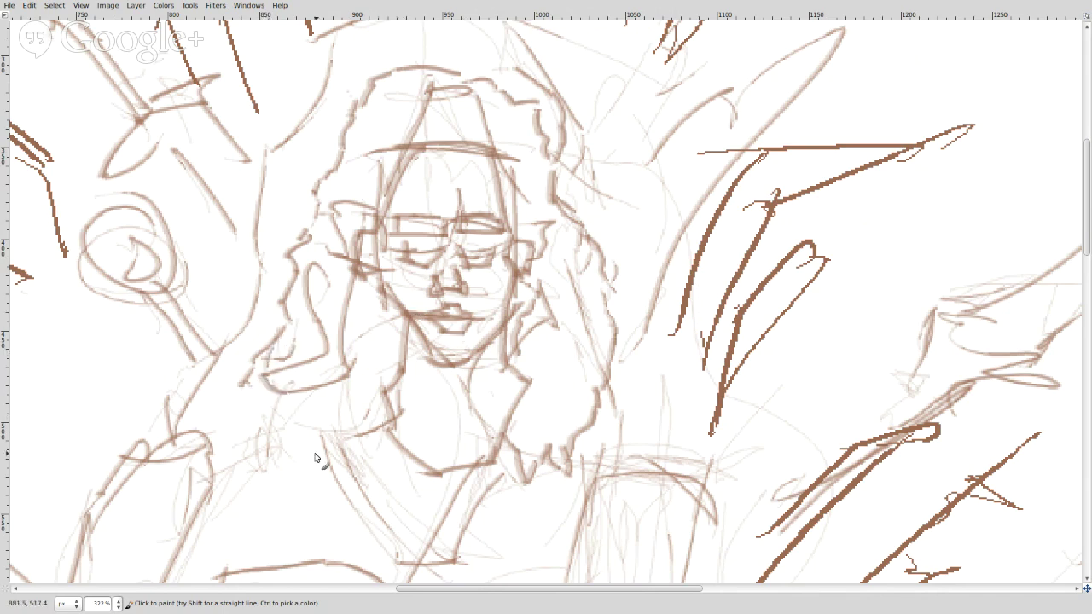
Step: Sketch the collar line on the left shoulder and the hair ends falling onto it
mouse_move(344, 418)
mouse_down()
mouse_move(312, 426)
mouse_move(344, 429)
mouse_move(288, 438)
mouse_up()
drag(345, 431, 295, 421)
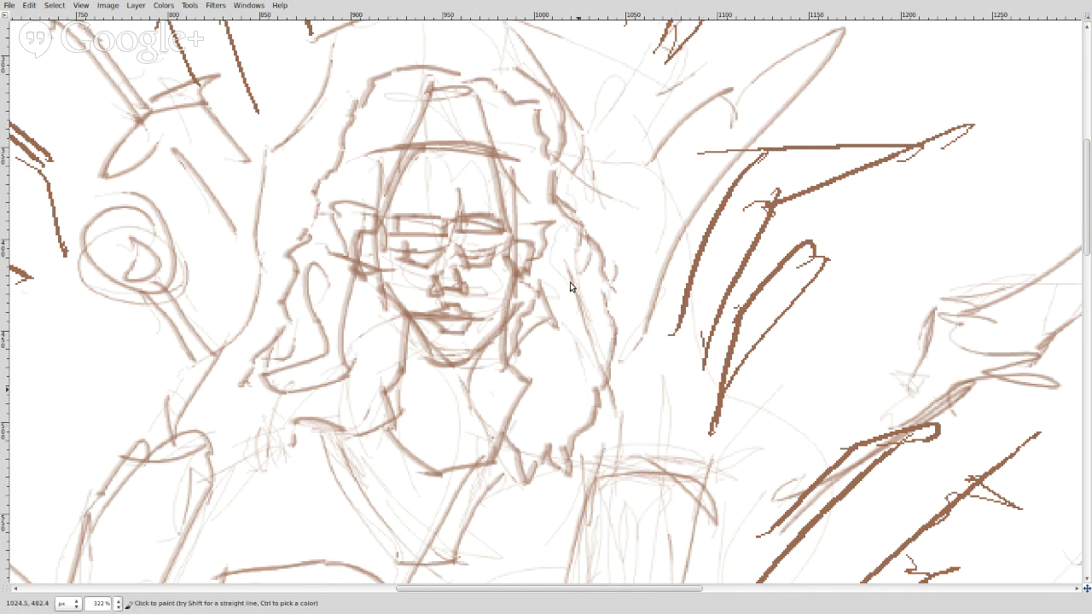
drag(643, 296, 885, 156)
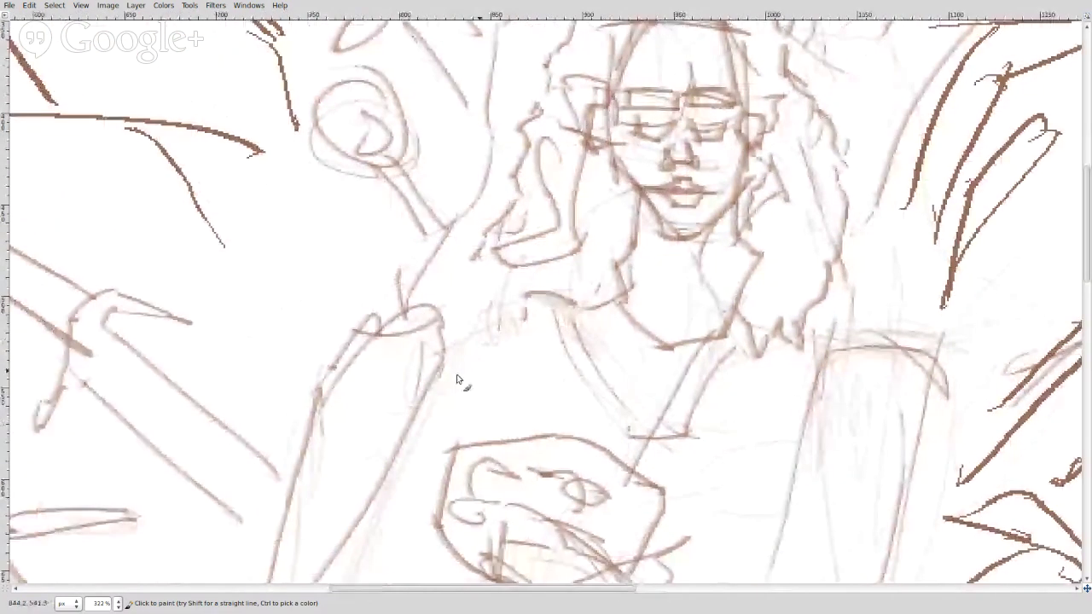
drag(498, 237, 508, 299)
drag(498, 209, 523, 309)
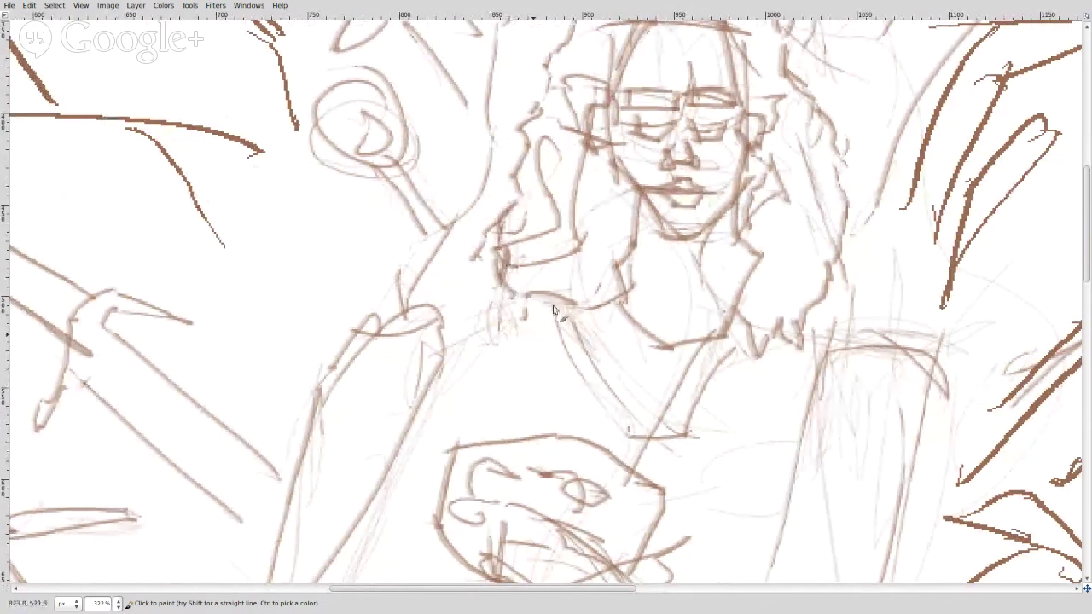
Step: Refine the figure's bent left-hand arm and sketch a ragged skirt hem over the knees
click(81, 5)
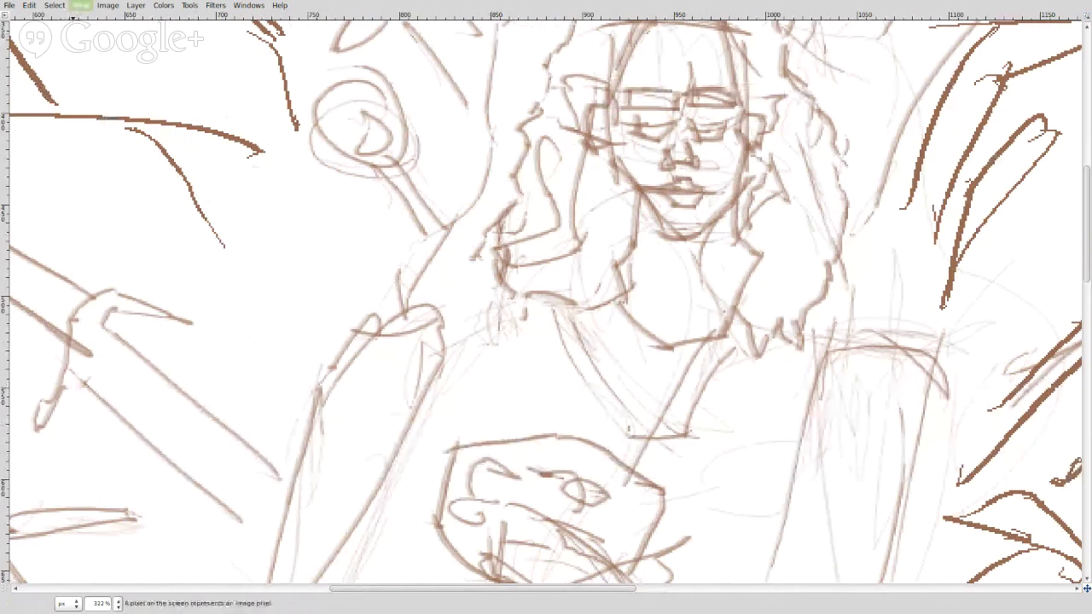
click(288, 179)
drag(381, 197, 745, 428)
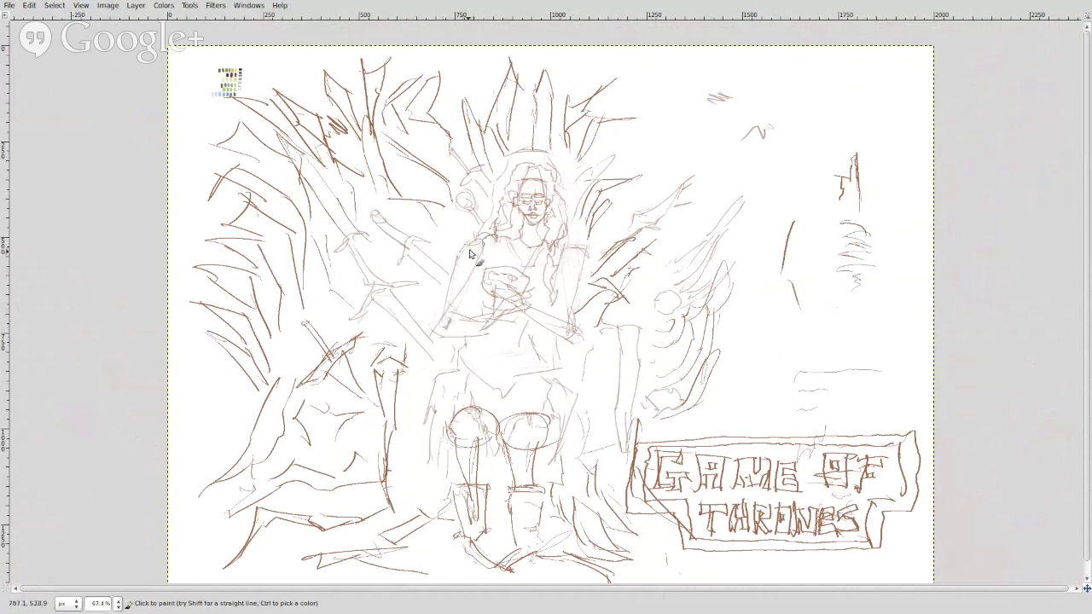
mouse_move(473, 247)
mouse_down()
mouse_move(461, 317)
mouse_move(452, 299)
mouse_up()
drag(470, 250, 457, 322)
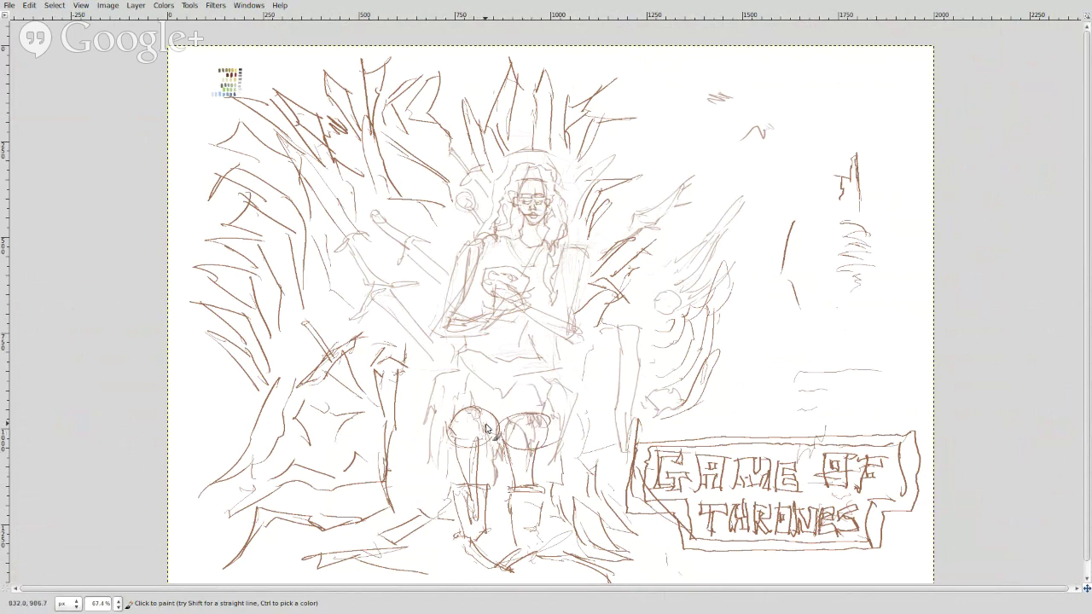
mouse_move(456, 407)
mouse_down()
mouse_move(529, 410)
mouse_move(536, 394)
mouse_move(467, 394)
mouse_up()
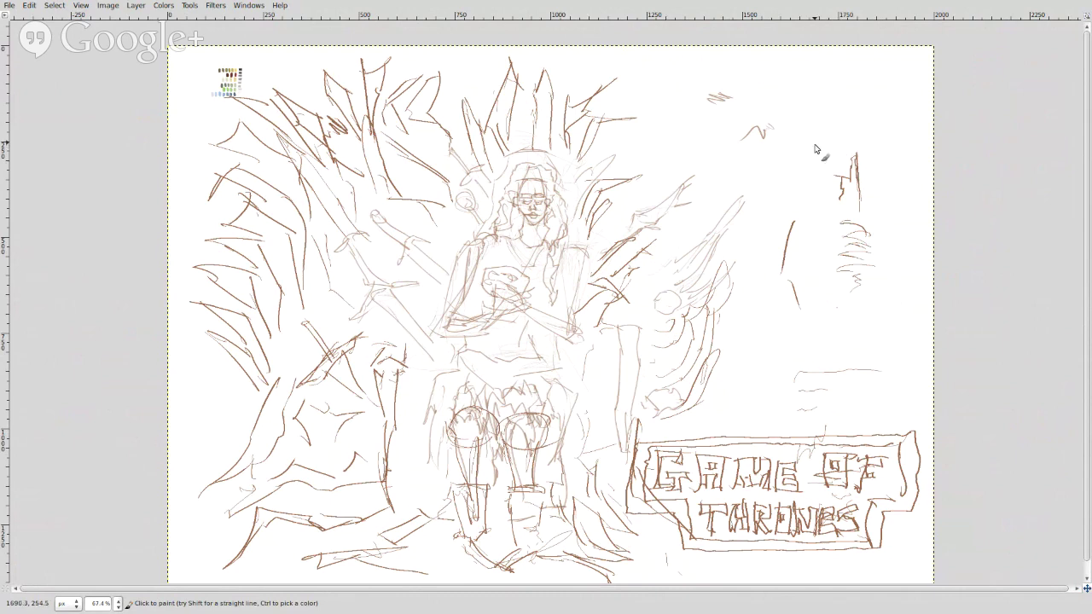
Step: Draw a few zigzag trial strokes of varying thickness in the blank area right of the throne
mouse_move(807, 128)
mouse_down()
mouse_move(813, 159)
mouse_move(799, 163)
mouse_move(809, 159)
mouse_up()
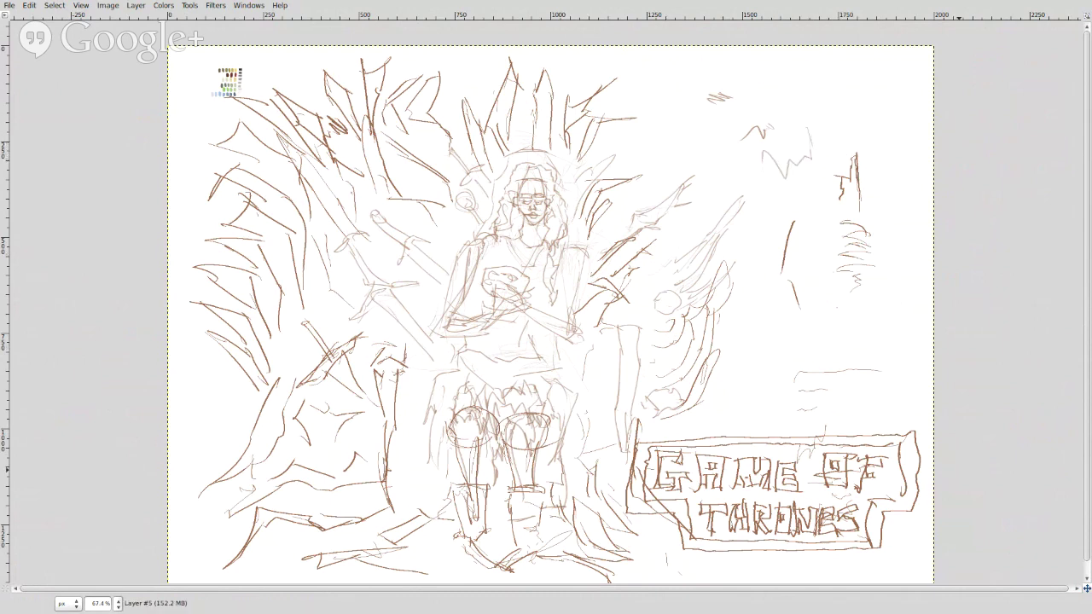
mouse_move(885, 321)
mouse_down()
mouse_move(860, 333)
mouse_move(837, 305)
mouse_move(847, 317)
mouse_move(777, 351)
mouse_up()
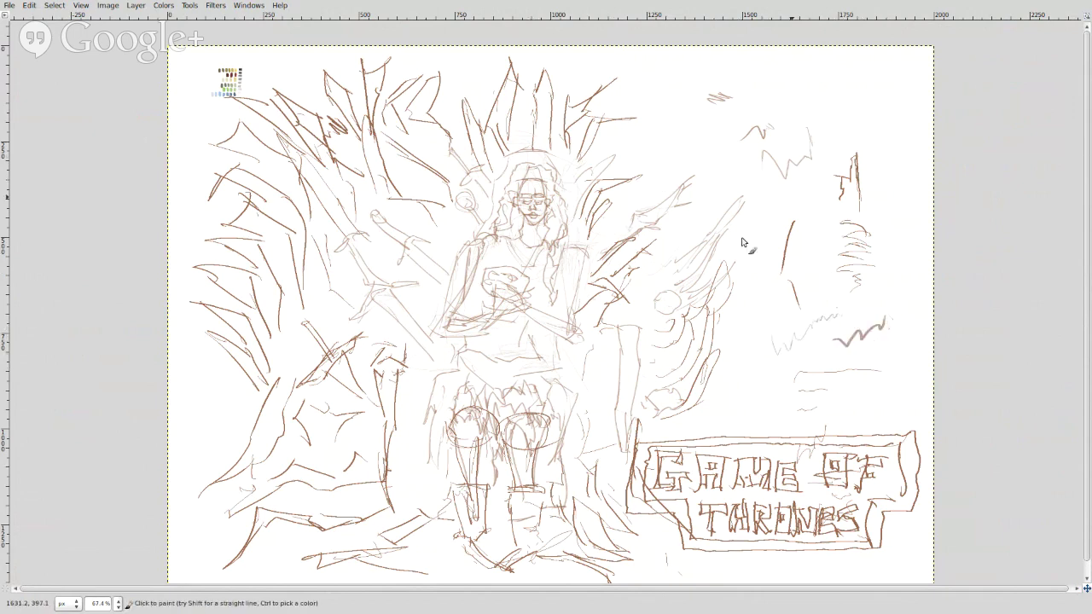
Step: Redraw the figure's right-hand upper arm, the forearm crossing the body and the clasped hands with darker contours
mouse_move(569, 253)
mouse_down()
mouse_move(582, 249)
mouse_move(576, 263)
mouse_up()
drag(559, 263, 564, 305)
drag(579, 260, 584, 338)
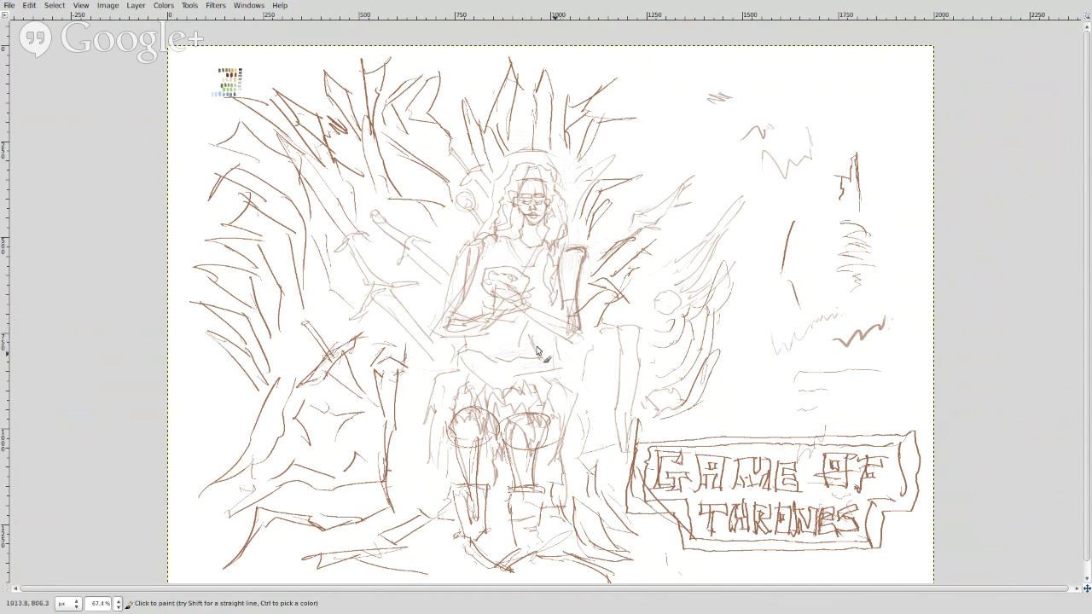
drag(543, 316, 558, 333)
drag(528, 313, 569, 352)
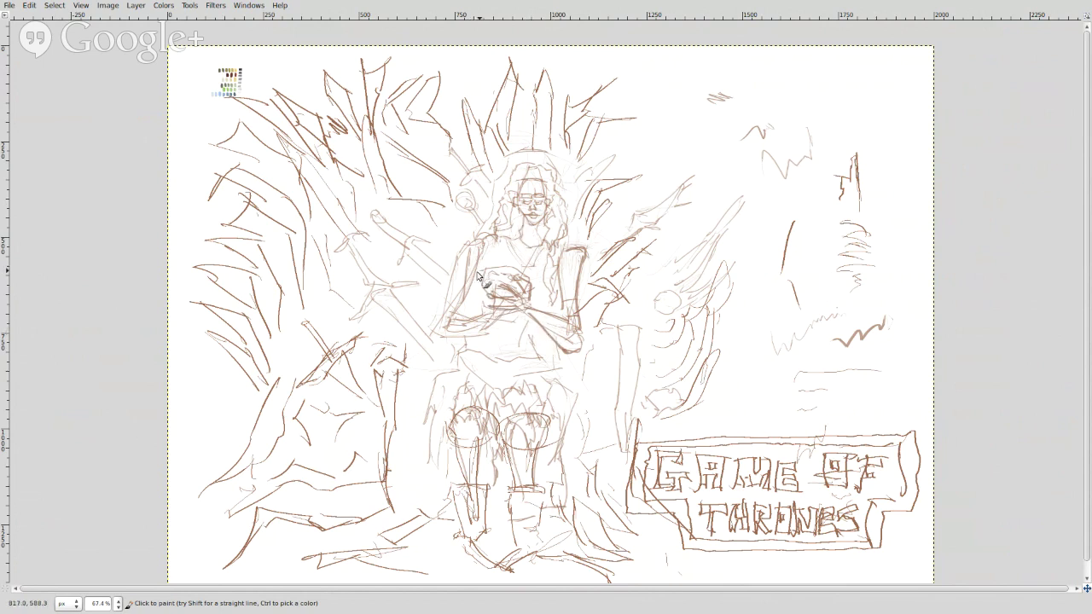
Step: Darken the figure's left-hand upper arm and waist, then build up the ragged skirt over the knees and the cloth edges beside the legs
mouse_move(489, 292)
mouse_down()
mouse_move(502, 297)
mouse_move(479, 310)
mouse_up()
mouse_move(488, 238)
mouse_down()
mouse_move(481, 282)
mouse_move(471, 273)
mouse_move(477, 243)
mouse_move(471, 255)
mouse_move(469, 330)
mouse_move(472, 311)
mouse_move(497, 315)
mouse_move(468, 325)
mouse_move(476, 295)
mouse_up()
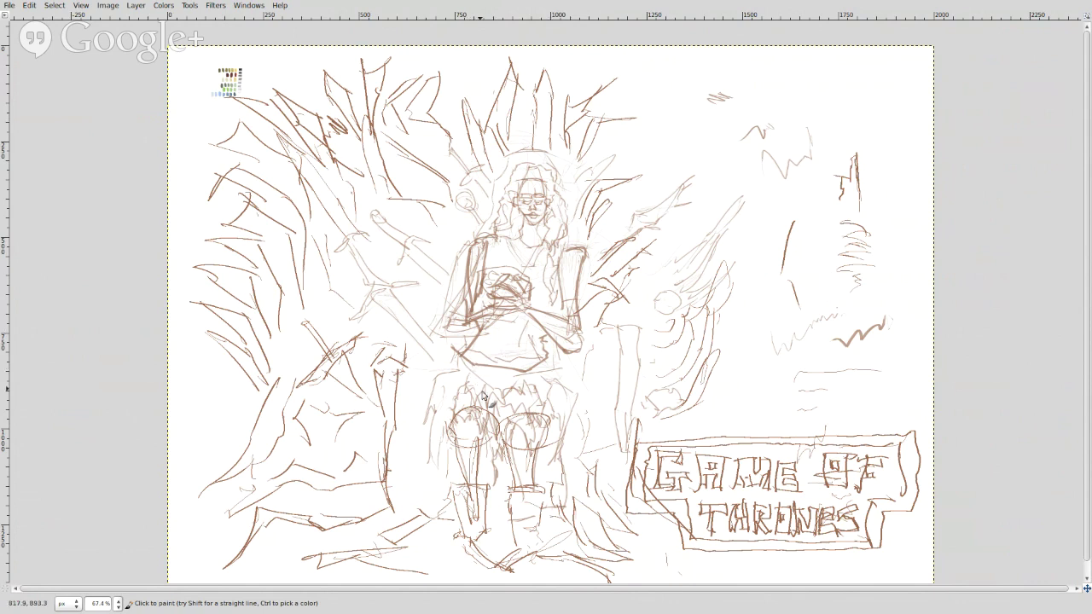
mouse_move(464, 417)
mouse_down()
mouse_move(478, 427)
mouse_move(486, 407)
mouse_move(490, 440)
mouse_move(500, 422)
mouse_move(525, 434)
mouse_move(536, 466)
mouse_move(553, 413)
mouse_move(476, 401)
mouse_move(479, 411)
mouse_move(524, 406)
mouse_move(531, 428)
mouse_up()
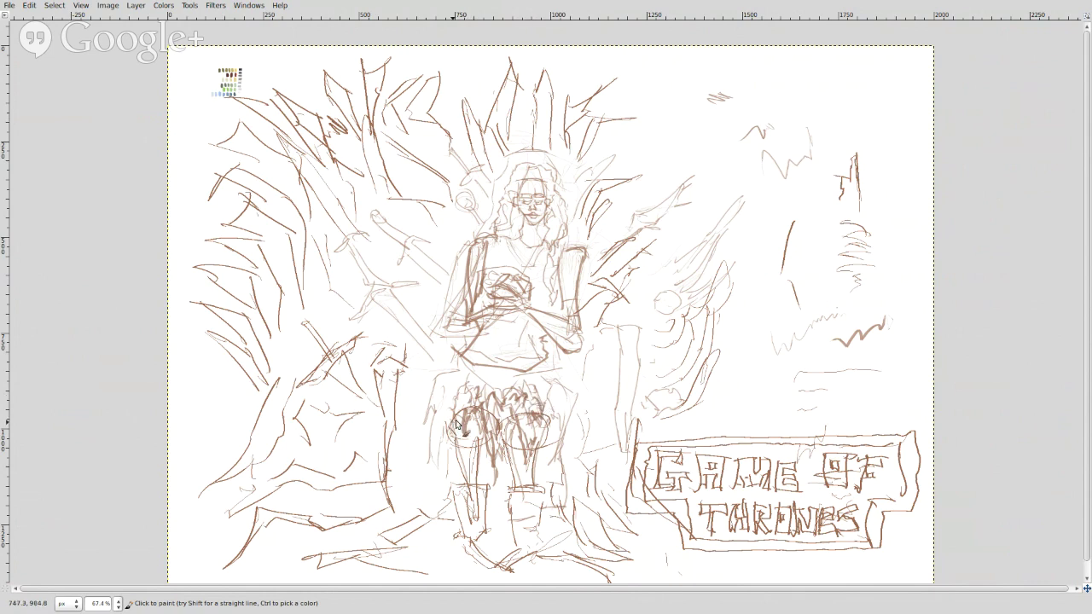
mouse_move(452, 388)
mouse_down()
mouse_move(439, 390)
mouse_move(435, 422)
mouse_move(439, 486)
mouse_move(454, 440)
mouse_move(460, 463)
mouse_move(449, 452)
mouse_move(447, 474)
mouse_up()
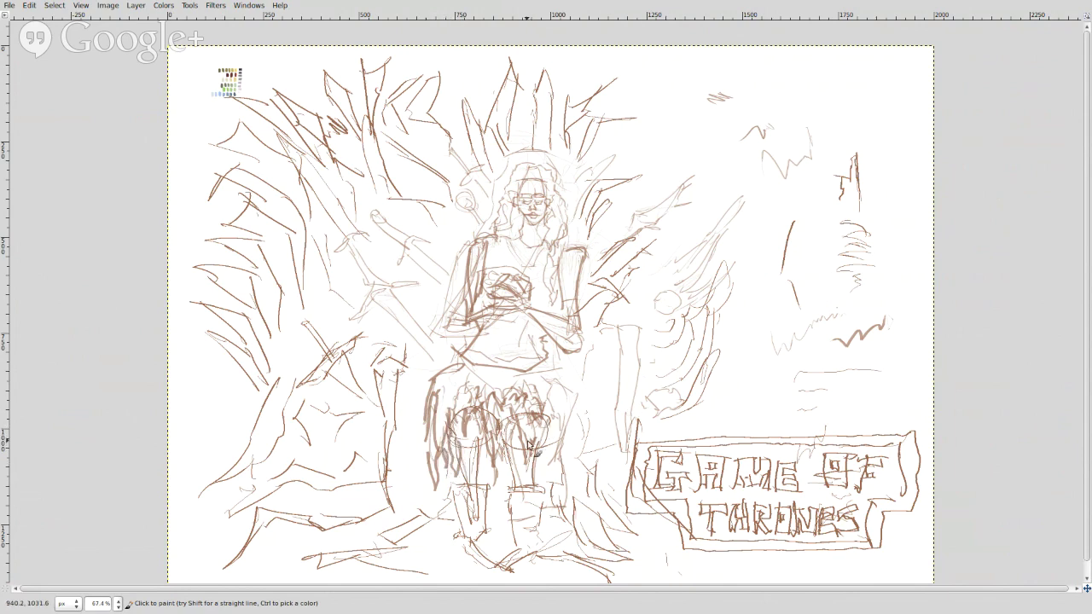
mouse_move(533, 500)
mouse_down()
mouse_move(559, 520)
mouse_move(553, 479)
mouse_move(571, 413)
mouse_up()
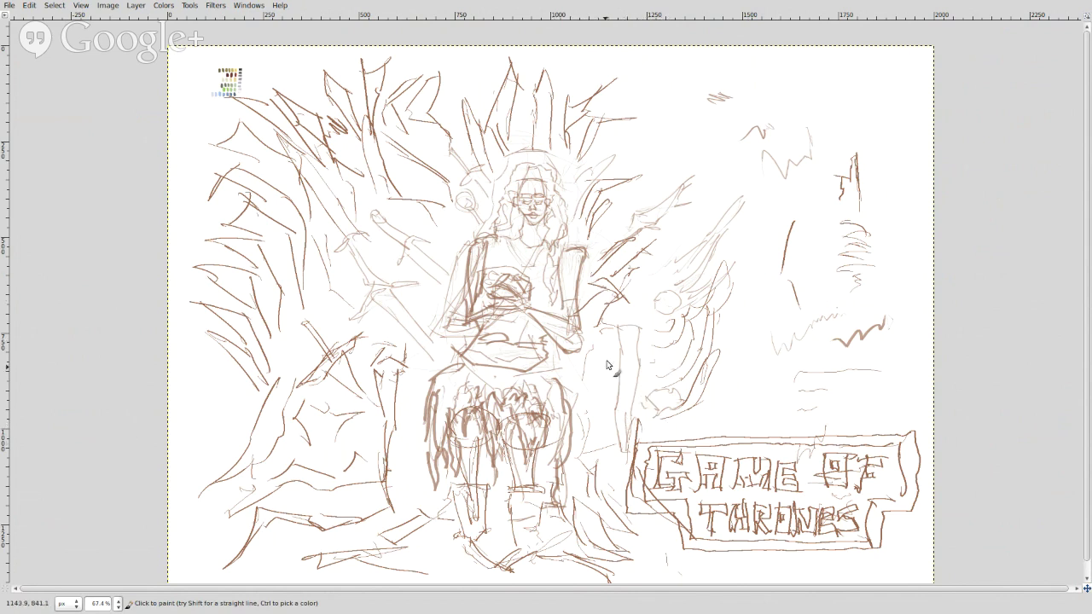
Step: Redraw the throne's right-hand armrest post with thicker vertical strokes
drag(611, 388, 596, 440)
drag(636, 344, 642, 408)
mouse_move(618, 333)
mouse_down()
mouse_move(621, 431)
mouse_move(634, 453)
mouse_move(625, 424)
mouse_up()
drag(633, 383, 636, 395)
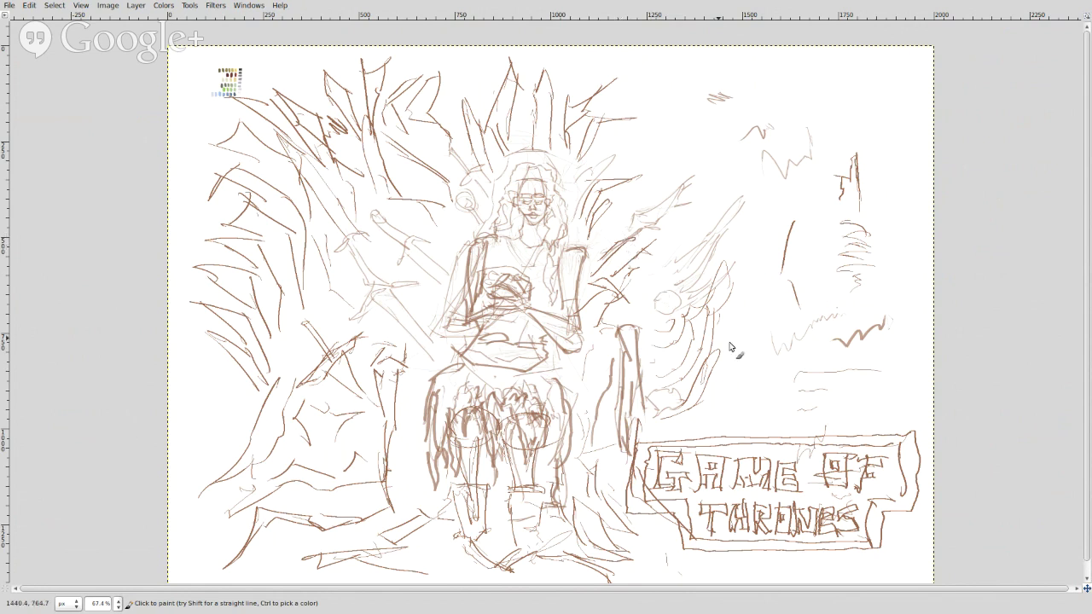
Step: Strengthen the round pommel, jagged spikes and long sword blades fanning out on the throne's right-hand side
mouse_move(672, 313)
mouse_down()
mouse_move(682, 308)
mouse_move(674, 292)
mouse_up()
mouse_move(704, 287)
mouse_down()
mouse_move(638, 392)
mouse_move(653, 346)
mouse_move(645, 370)
mouse_move(646, 356)
mouse_move(681, 324)
mouse_up()
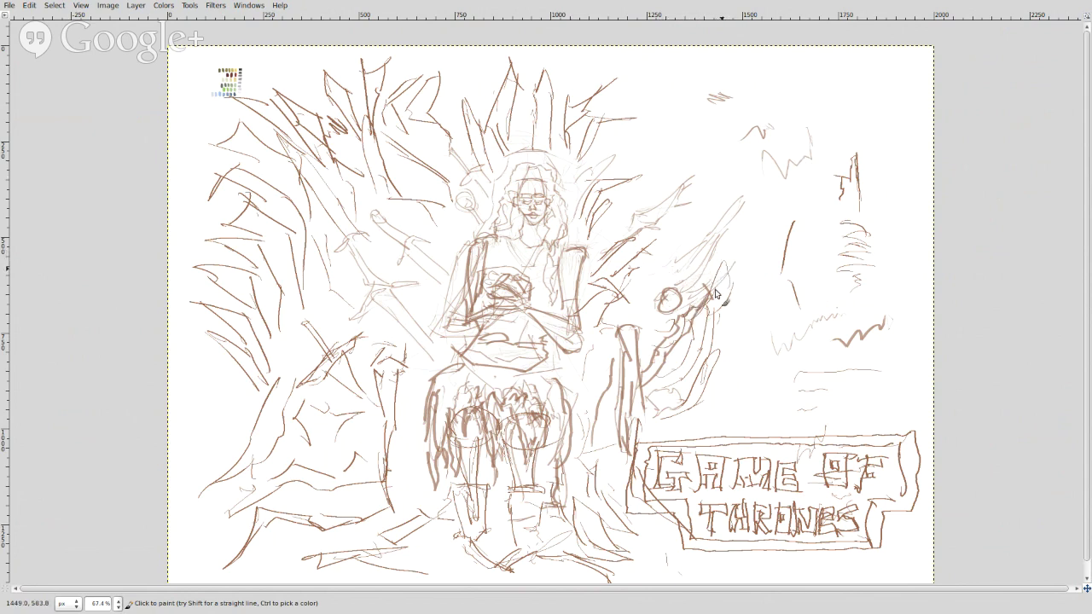
mouse_move(649, 336)
mouse_down()
mouse_move(712, 239)
mouse_move(698, 265)
mouse_up()
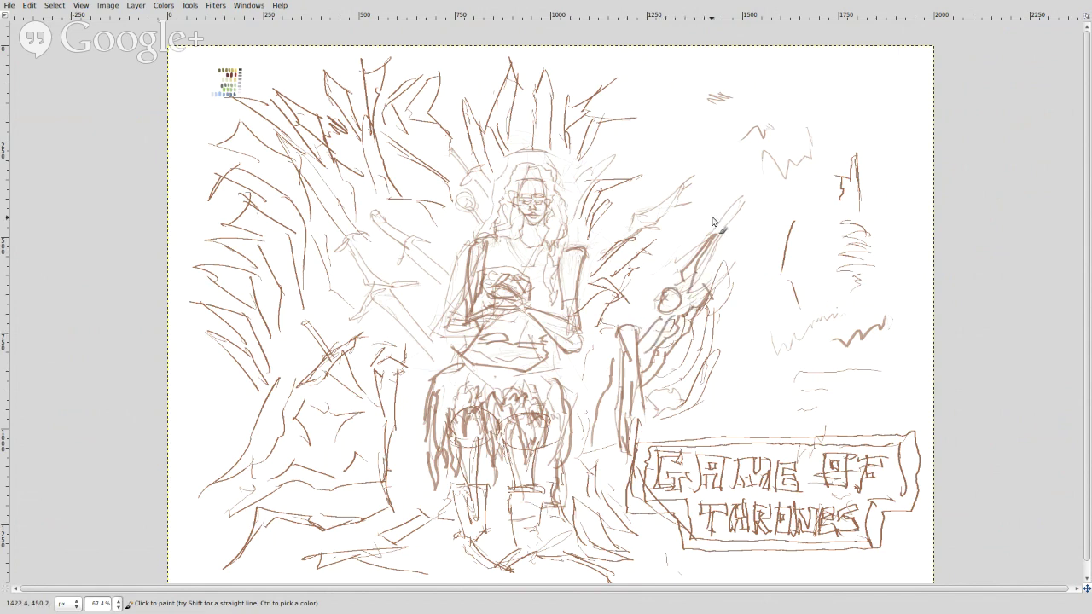
mouse_move(627, 310)
mouse_down()
mouse_move(643, 276)
mouse_move(619, 308)
mouse_move(654, 244)
mouse_move(653, 270)
mouse_move(693, 219)
mouse_move(676, 248)
mouse_move(684, 259)
mouse_move(654, 297)
mouse_move(670, 256)
mouse_up()
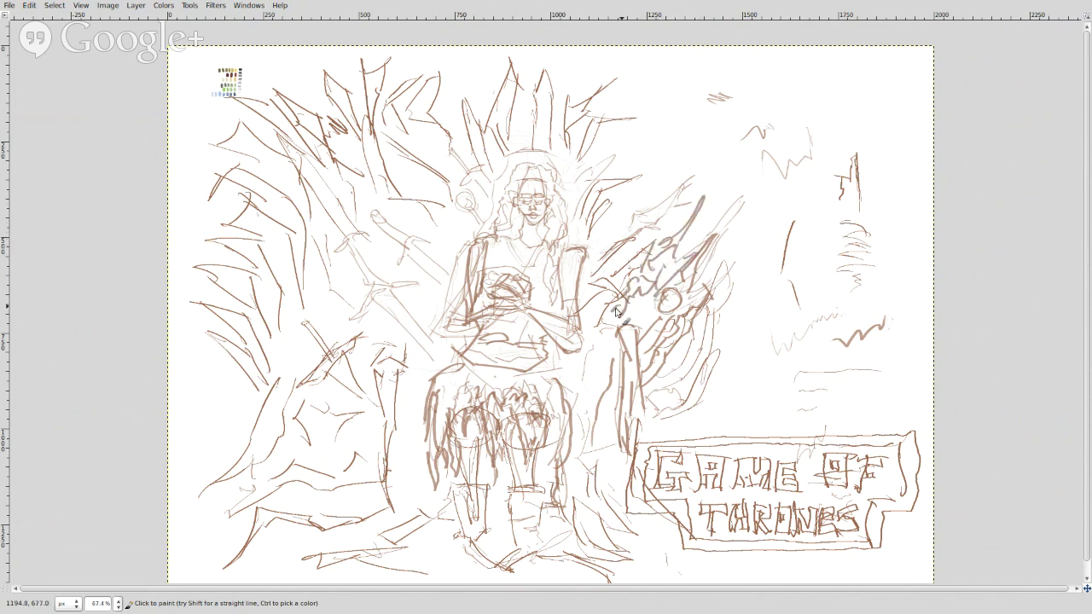
mouse_move(616, 231)
mouse_down()
mouse_move(658, 179)
mouse_move(633, 187)
mouse_move(585, 261)
mouse_move(619, 214)
mouse_up()
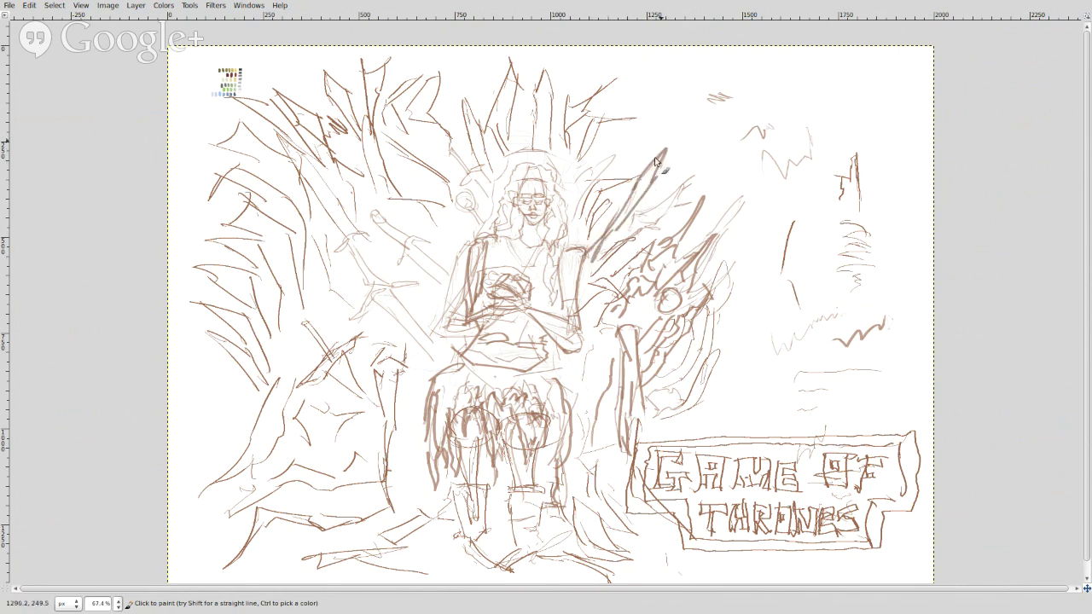
mouse_move(590, 287)
mouse_down()
mouse_move(626, 249)
mouse_move(589, 333)
mouse_up()
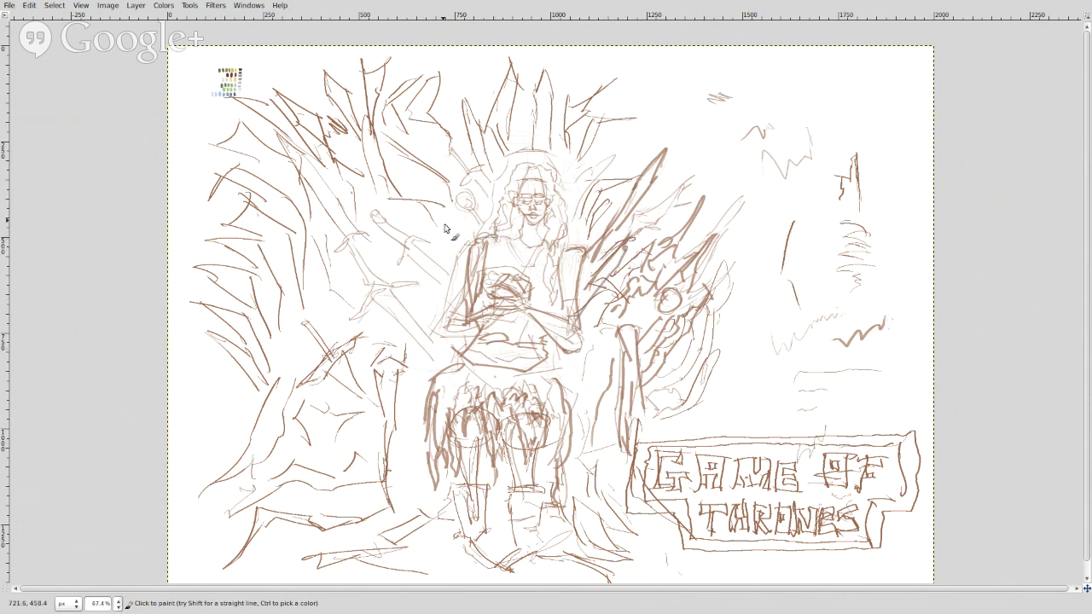
Step: Darken the crossed sword hilts and blades on the throne's left-hand side, including the round pommel beside the head
mouse_move(450, 237)
mouse_down()
mouse_move(422, 216)
mouse_move(457, 252)
mouse_up()
drag(375, 210, 321, 143)
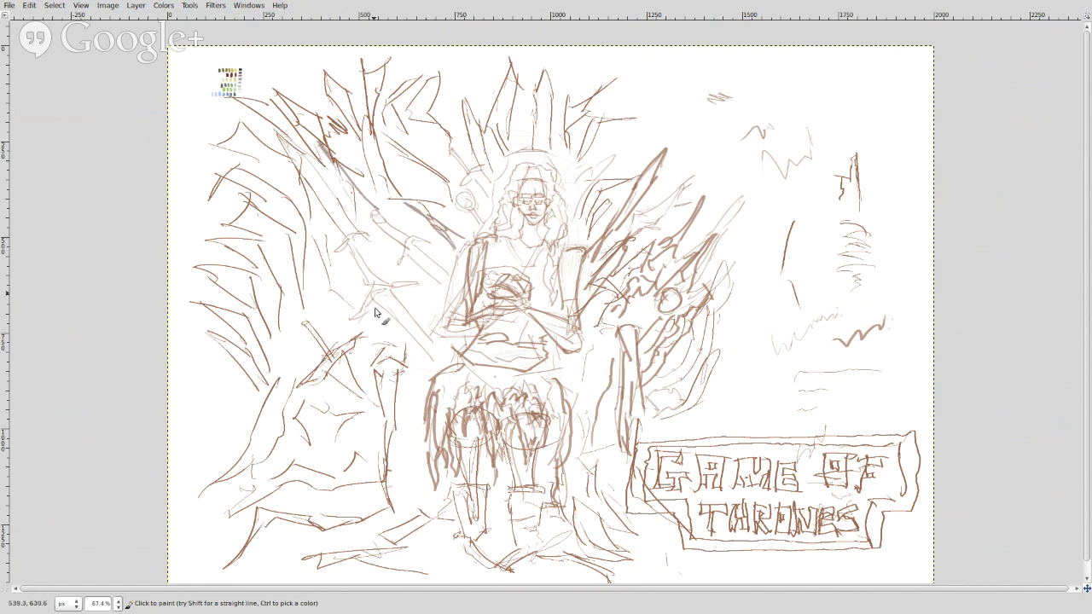
mouse_move(230, 297)
mouse_down()
mouse_move(266, 321)
mouse_move(289, 363)
mouse_up()
mouse_move(299, 321)
mouse_down()
mouse_move(248, 281)
mouse_move(290, 297)
mouse_move(295, 345)
mouse_move(339, 330)
mouse_move(244, 269)
mouse_move(331, 323)
mouse_move(271, 239)
mouse_move(280, 224)
mouse_move(305, 258)
mouse_move(294, 218)
mouse_move(354, 276)
mouse_move(347, 313)
mouse_move(374, 307)
mouse_move(413, 341)
mouse_move(372, 308)
mouse_move(413, 296)
mouse_move(376, 331)
mouse_move(389, 295)
mouse_move(350, 249)
mouse_move(374, 294)
mouse_move(338, 258)
mouse_move(367, 238)
mouse_up()
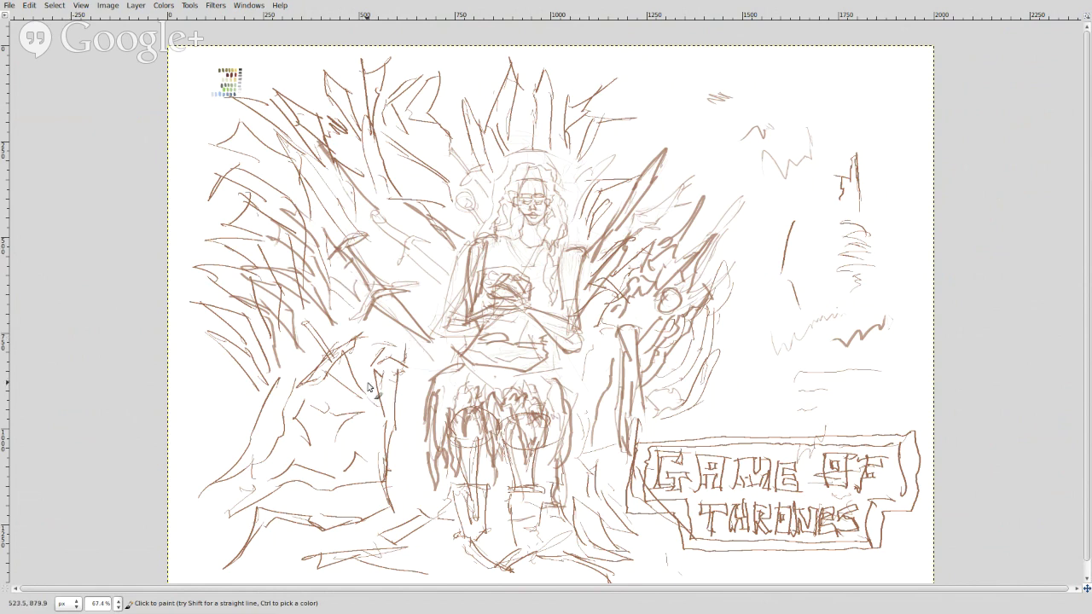
mouse_move(406, 249)
mouse_down()
mouse_move(375, 221)
mouse_move(404, 240)
mouse_move(420, 236)
mouse_move(398, 267)
mouse_move(404, 252)
mouse_move(445, 279)
mouse_move(417, 255)
mouse_move(455, 291)
mouse_move(452, 301)
mouse_move(419, 250)
mouse_up()
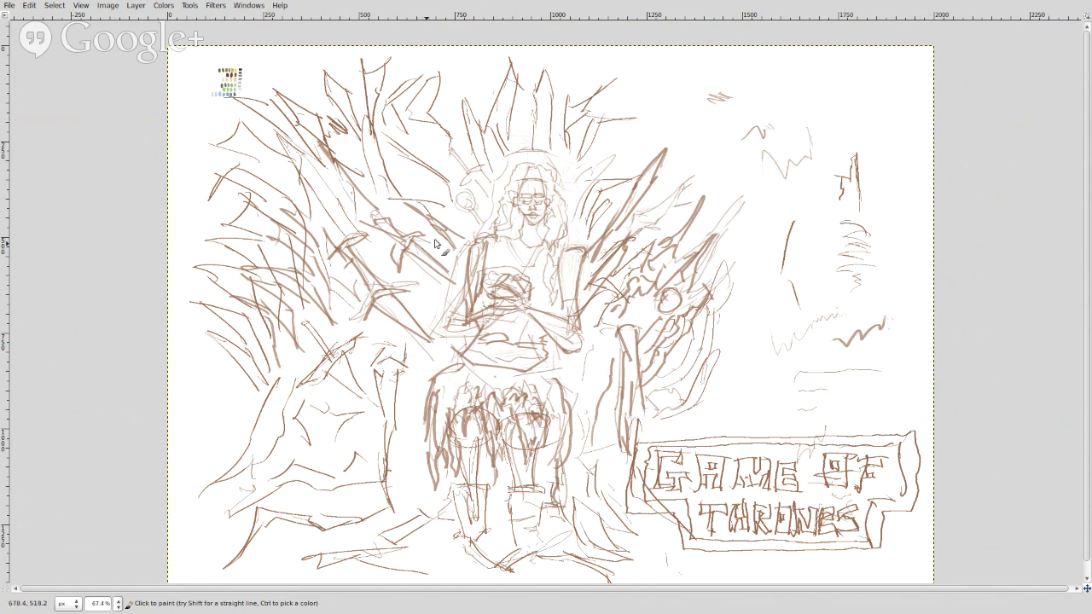
mouse_move(466, 197)
mouse_down()
mouse_move(436, 180)
mouse_move(449, 156)
mouse_move(468, 174)
mouse_up()
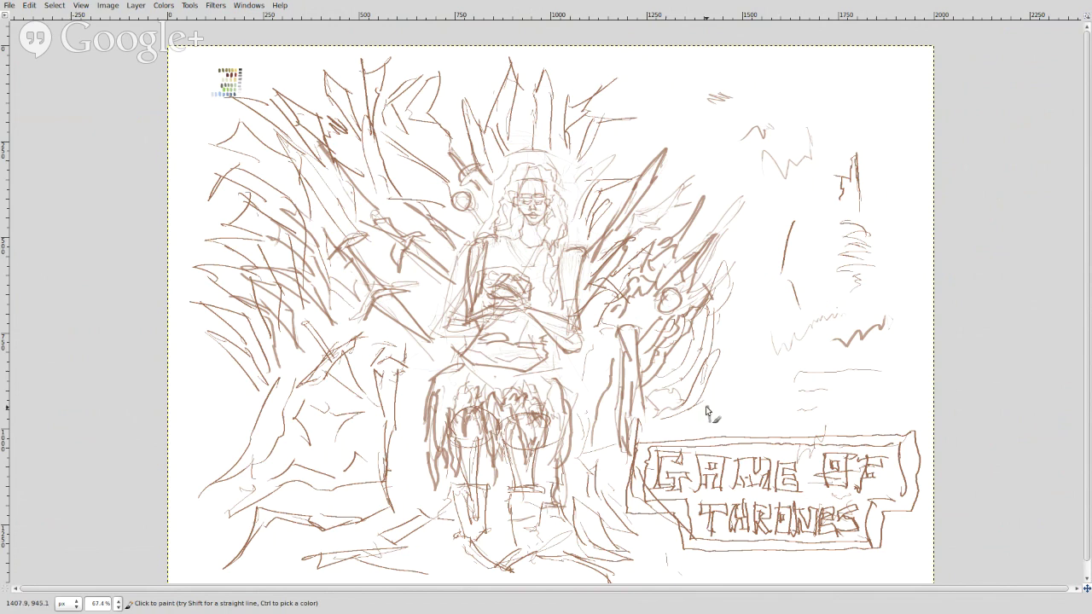
Step: Undo the stray stroke and sketch a small framed line of lettering directly above the Game of Thrones title
mouse_move(704, 405)
mouse_down()
mouse_move(713, 398)
mouse_move(725, 411)
mouse_move(710, 431)
mouse_move(708, 408)
mouse_up()
key(ctrl+z)
mouse_move(748, 415)
mouse_down()
mouse_move(786, 416)
mouse_move(775, 406)
mouse_move(770, 415)
mouse_move(802, 434)
mouse_move(787, 410)
mouse_move(808, 422)
mouse_move(735, 415)
mouse_move(825, 432)
mouse_move(802, 420)
mouse_move(821, 410)
mouse_move(817, 425)
mouse_move(789, 434)
mouse_move(826, 432)
mouse_up()
mouse_move(702, 399)
mouse_down()
mouse_move(716, 434)
mouse_move(875, 409)
mouse_up()
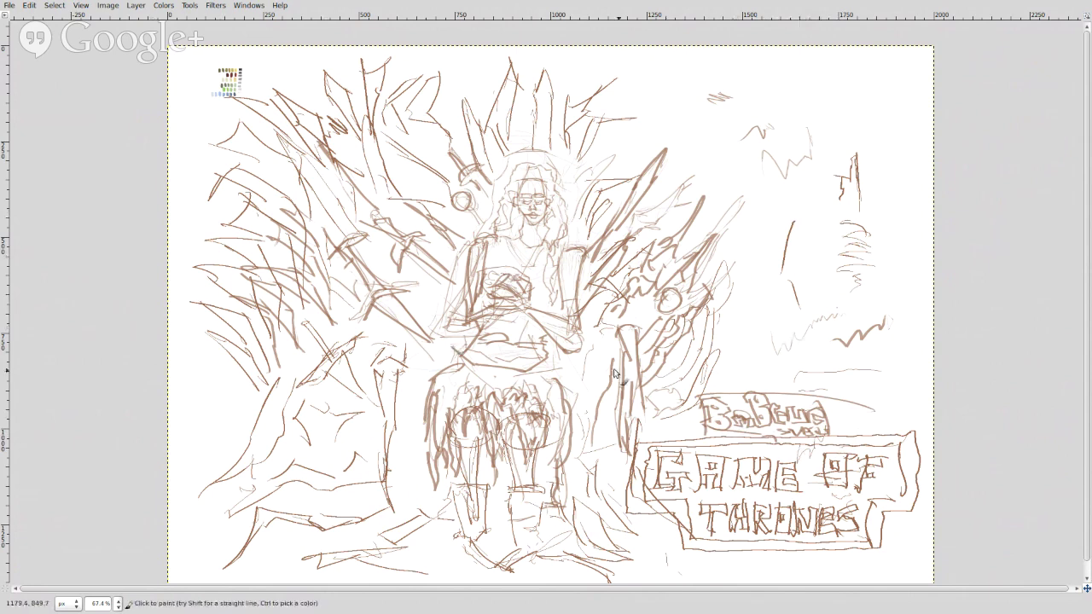
Step: Sketch a horizon line on both sides of the throne and a rugged outline rising from it in the right-hand background
drag(718, 335, 932, 339)
drag(167, 314, 205, 315)
mouse_move(930, 342)
mouse_down()
mouse_move(885, 316)
mouse_move(872, 268)
mouse_move(878, 335)
mouse_move(868, 278)
mouse_move(880, 285)
mouse_move(872, 268)
mouse_move(894, 269)
mouse_move(895, 255)
mouse_move(844, 206)
mouse_move(891, 240)
mouse_move(839, 219)
mouse_move(873, 222)
mouse_move(861, 172)
mouse_move(881, 220)
mouse_move(864, 221)
mouse_move(870, 202)
mouse_move(851, 179)
mouse_move(784, 150)
mouse_move(819, 152)
mouse_move(848, 179)
mouse_move(834, 151)
mouse_move(894, 146)
mouse_move(813, 153)
mouse_move(809, 135)
mouse_move(735, 108)
mouse_move(778, 125)
mouse_up()
mouse_move(797, 331)
mouse_down()
mouse_move(843, 340)
mouse_move(820, 322)
mouse_move(824, 314)
mouse_move(739, 340)
mouse_move(759, 331)
mouse_up()
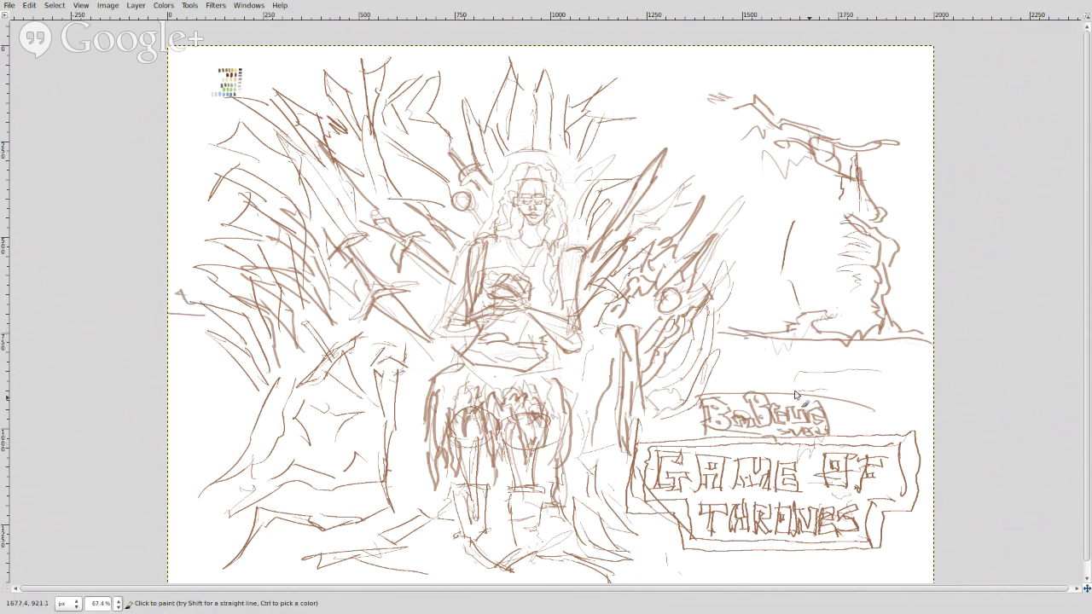
Step: Add water ripples below the right-hand horizon and outline the top and inner edge of the rugged background form
mouse_move(801, 343)
mouse_down()
mouse_move(747, 348)
mouse_move(738, 371)
mouse_move(830, 351)
mouse_move(860, 358)
mouse_move(824, 371)
mouse_move(898, 391)
mouse_move(780, 391)
mouse_up()
mouse_move(874, 367)
mouse_down()
mouse_move(912, 358)
mouse_move(896, 395)
mouse_up()
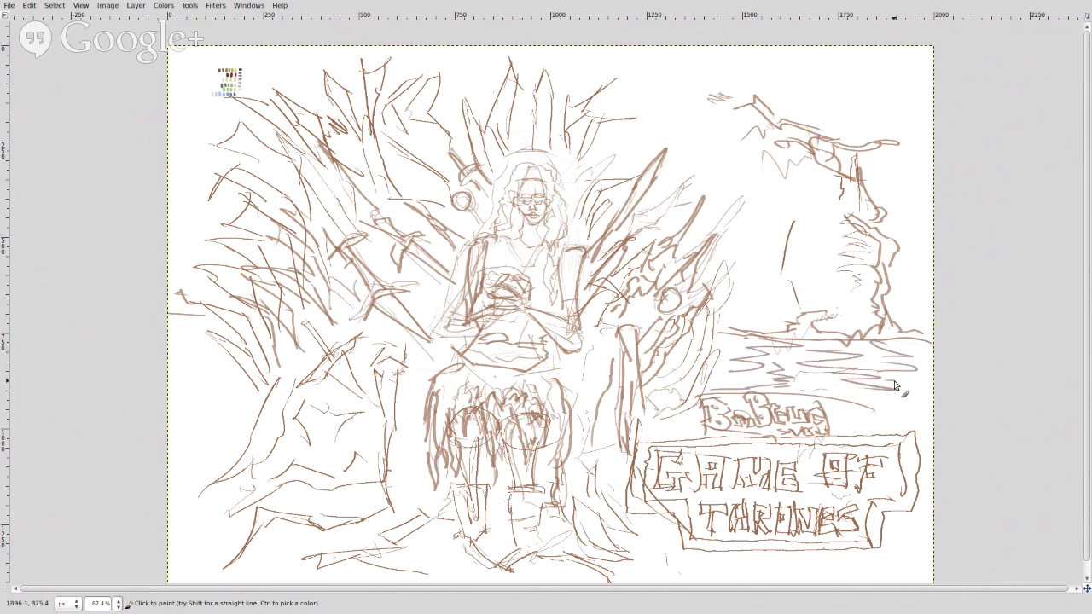
mouse_move(754, 326)
mouse_down()
mouse_move(741, 312)
mouse_move(766, 213)
mouse_move(733, 155)
mouse_move(800, 83)
mouse_move(829, 75)
mouse_up()
mouse_move(675, 69)
mouse_down()
mouse_move(716, 86)
mouse_move(683, 106)
mouse_move(717, 141)
mouse_move(701, 158)
mouse_up()
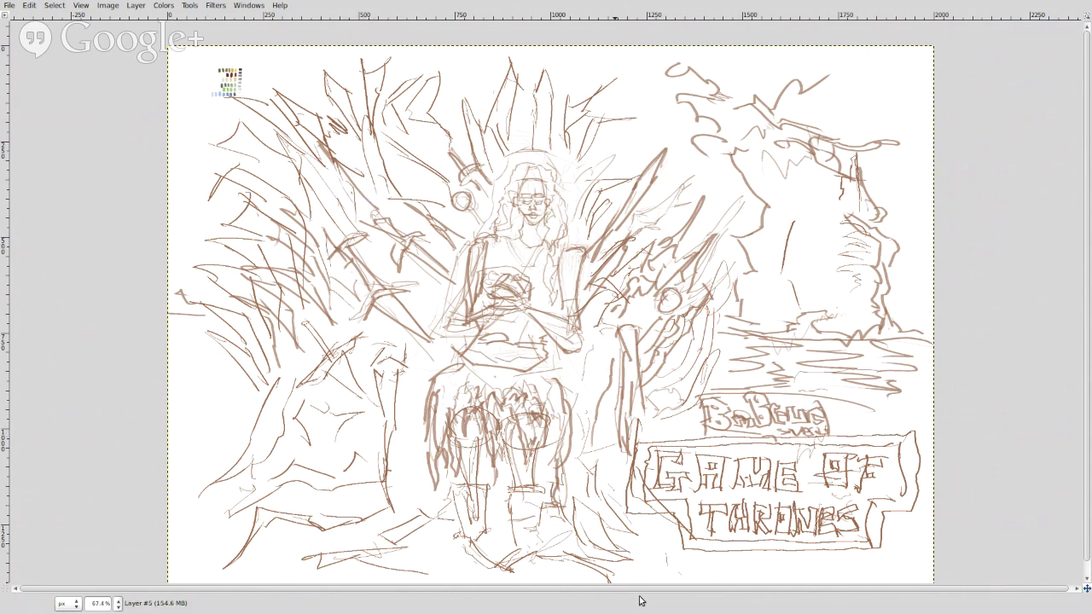
Step: Sketch wavy water ripples down the canvas's left edge, along the bottom and around the title frame
drag(605, 589, 610, 588)
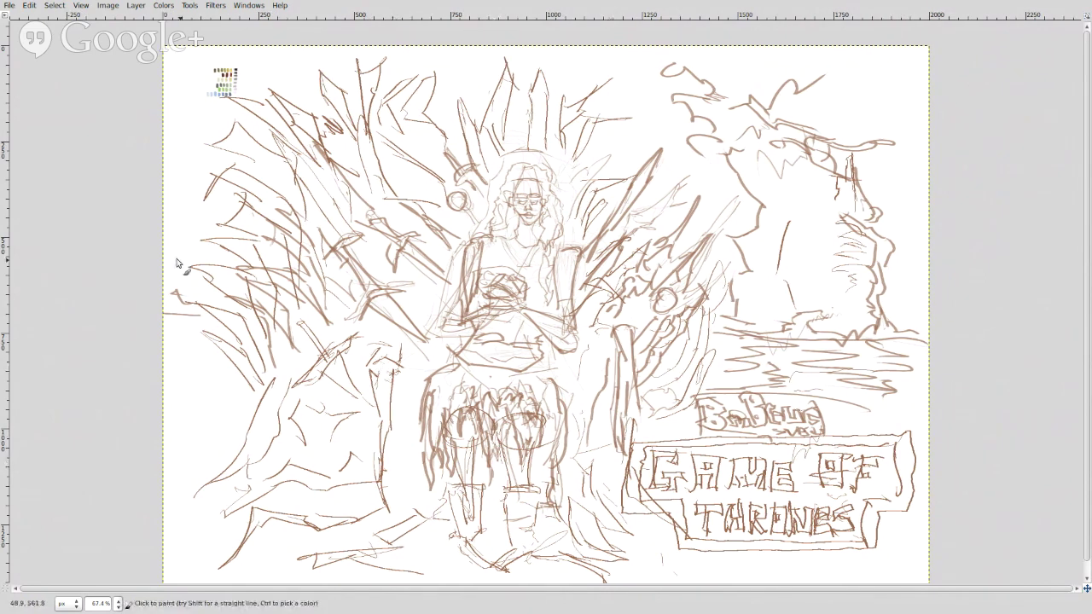
mouse_move(194, 324)
mouse_down()
mouse_move(224, 361)
mouse_move(203, 378)
mouse_move(238, 394)
mouse_up()
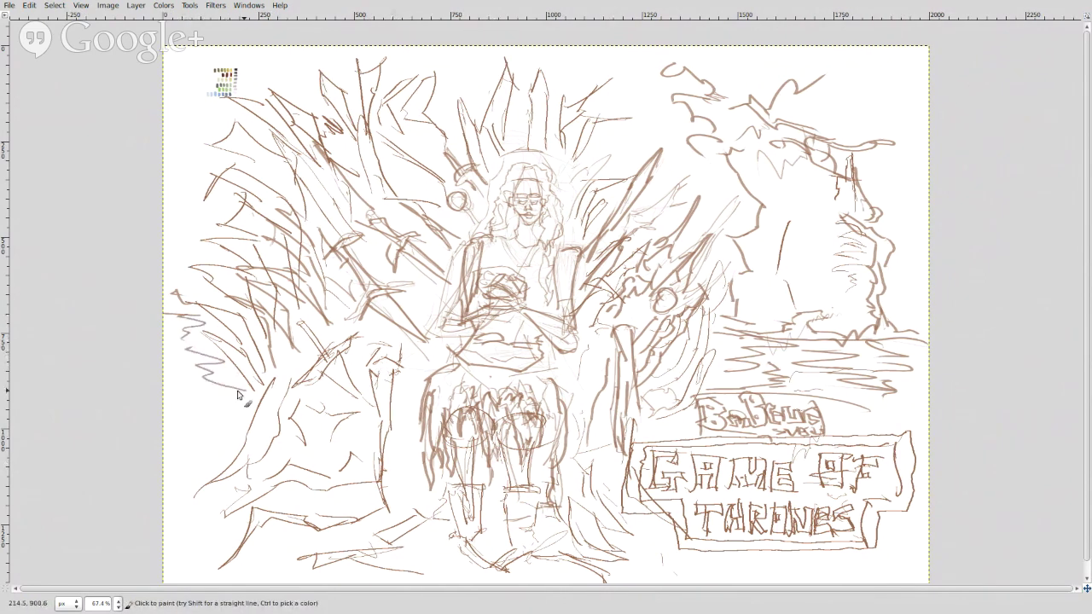
mouse_move(217, 439)
mouse_down()
mouse_move(254, 459)
mouse_move(187, 431)
mouse_move(193, 403)
mouse_move(204, 447)
mouse_move(196, 505)
mouse_move(254, 572)
mouse_move(299, 581)
mouse_up()
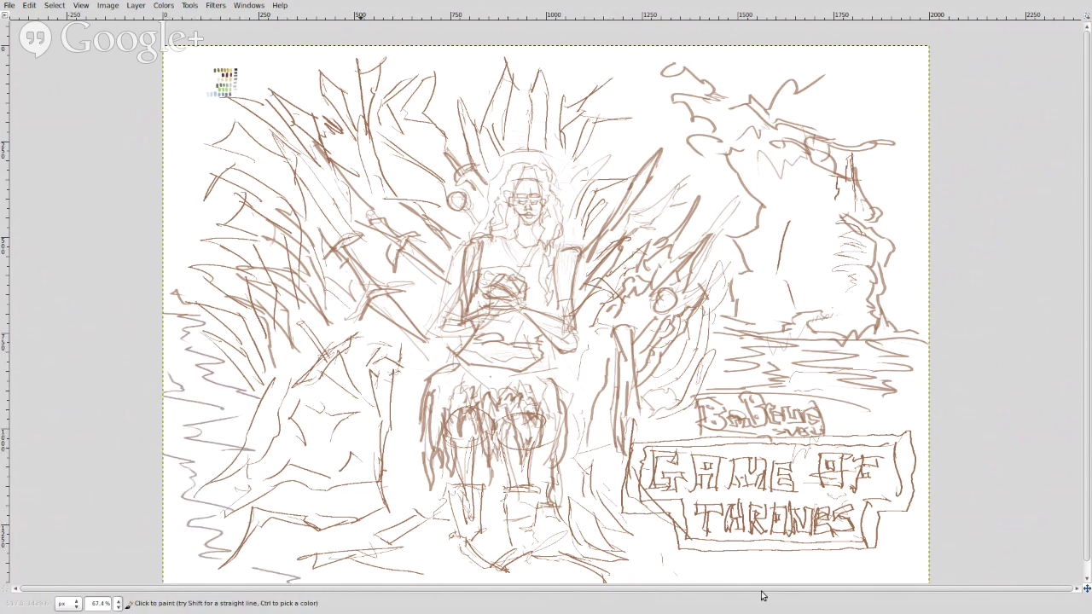
mouse_move(719, 560)
mouse_down()
mouse_move(769, 572)
mouse_move(820, 557)
mouse_move(913, 586)
mouse_up()
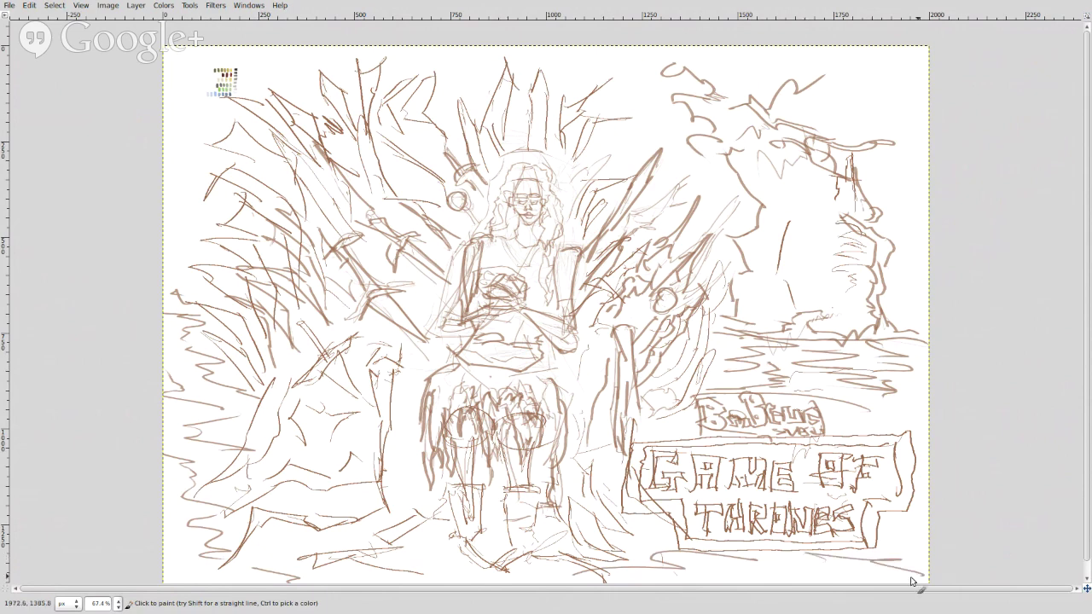
mouse_move(888, 522)
mouse_down()
mouse_move(918, 541)
mouse_move(926, 533)
mouse_up()
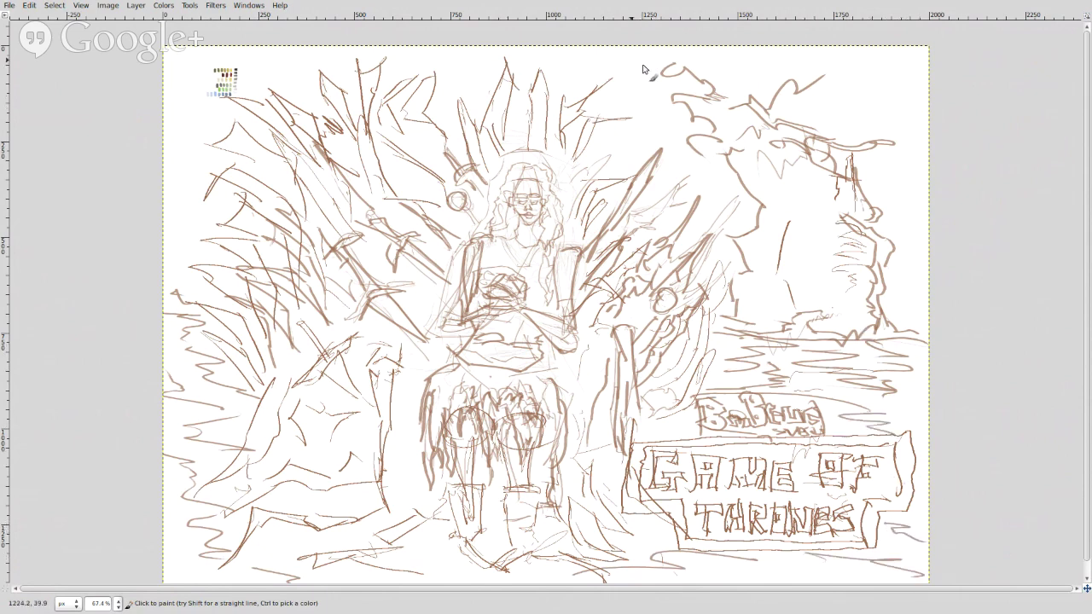
Step: Draw small puffy clouds across the sky and down the left edge of the canvas
mouse_move(616, 99)
mouse_down()
mouse_move(655, 103)
mouse_move(632, 69)
mouse_move(628, 92)
mouse_move(607, 96)
mouse_up()
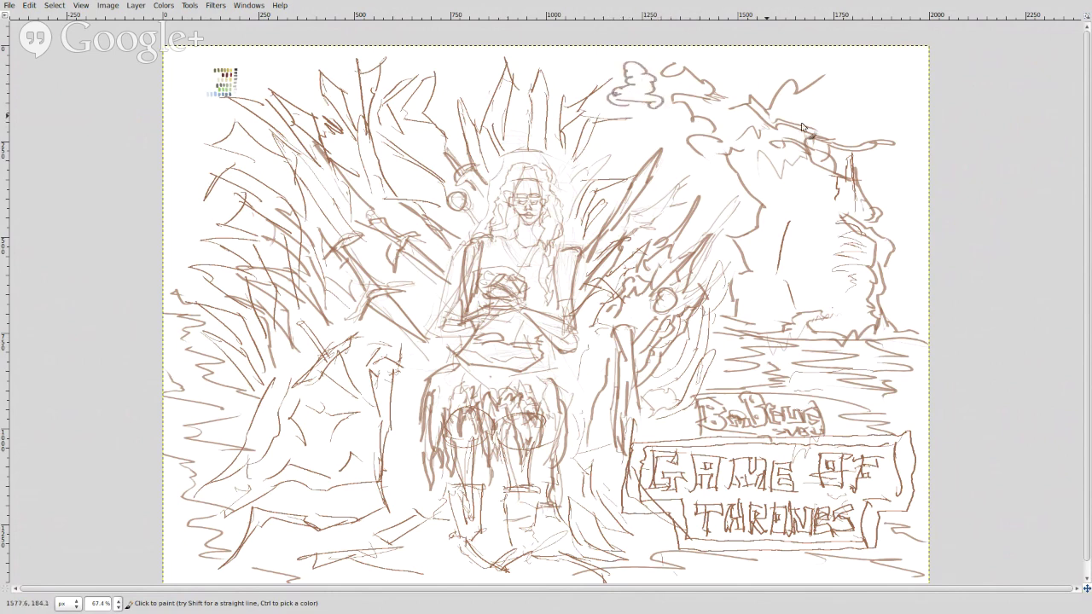
mouse_move(846, 104)
mouse_down()
mouse_move(901, 114)
mouse_move(858, 75)
mouse_move(838, 95)
mouse_move(843, 105)
mouse_up()
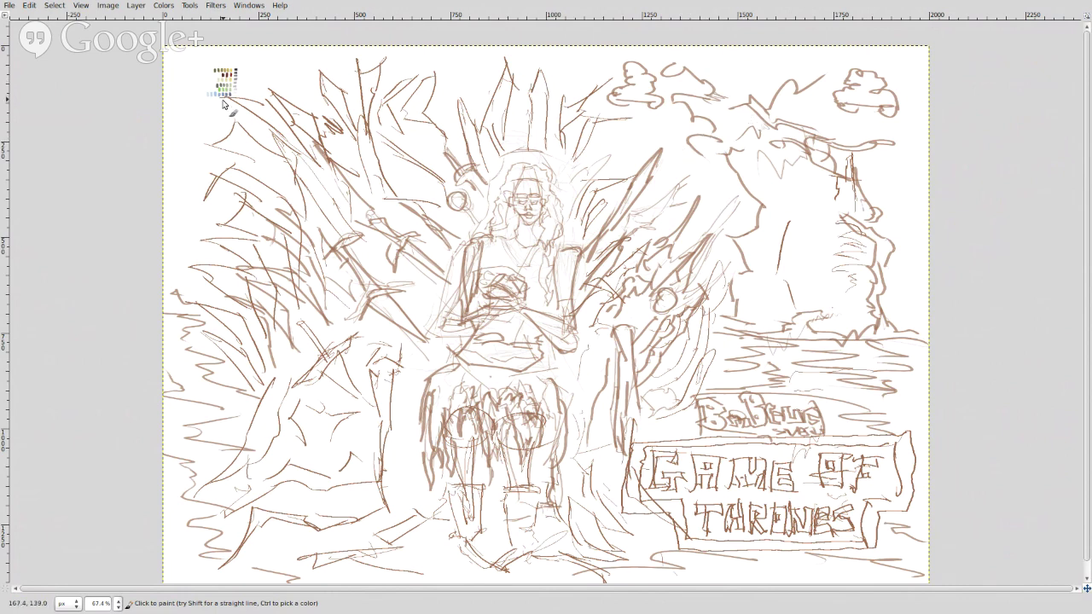
mouse_move(453, 72)
mouse_down()
mouse_move(469, 72)
mouse_move(459, 58)
mouse_move(444, 67)
mouse_move(469, 74)
mouse_up()
mouse_move(202, 97)
mouse_down()
mouse_move(219, 96)
mouse_move(179, 71)
mouse_move(196, 97)
mouse_up()
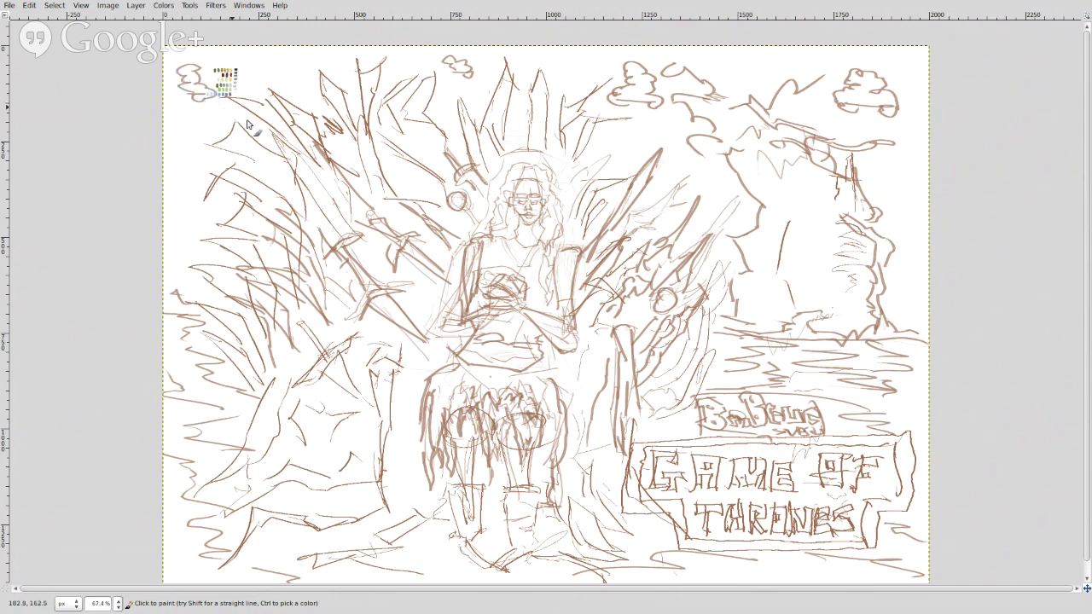
mouse_move(191, 158)
mouse_down()
mouse_move(172, 126)
mouse_move(205, 150)
mouse_up()
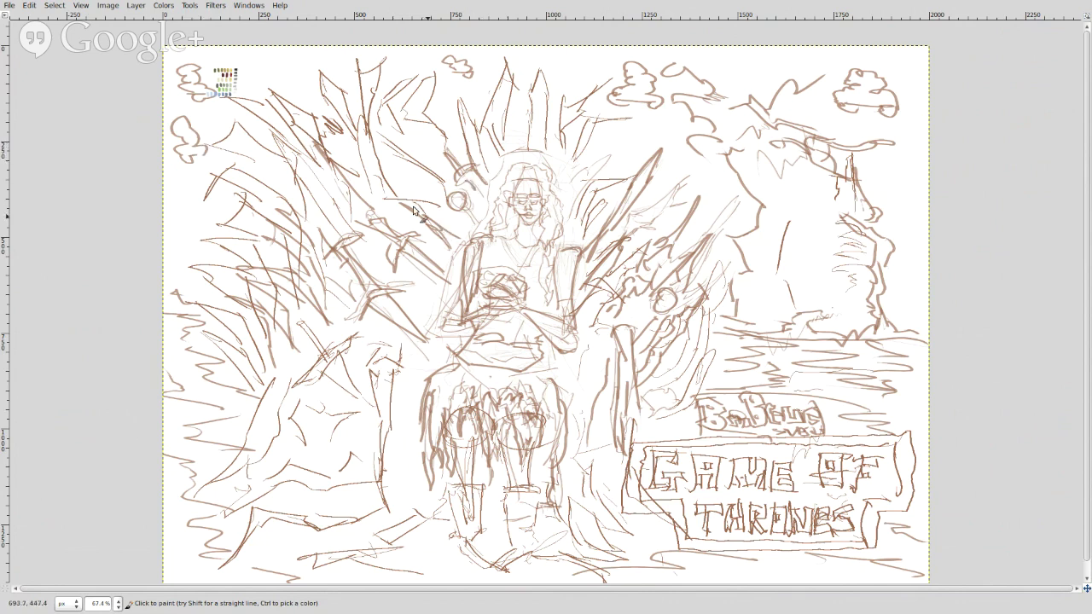
mouse_move(186, 226)
mouse_down()
mouse_move(203, 224)
mouse_move(191, 203)
mouse_move(181, 224)
mouse_up()
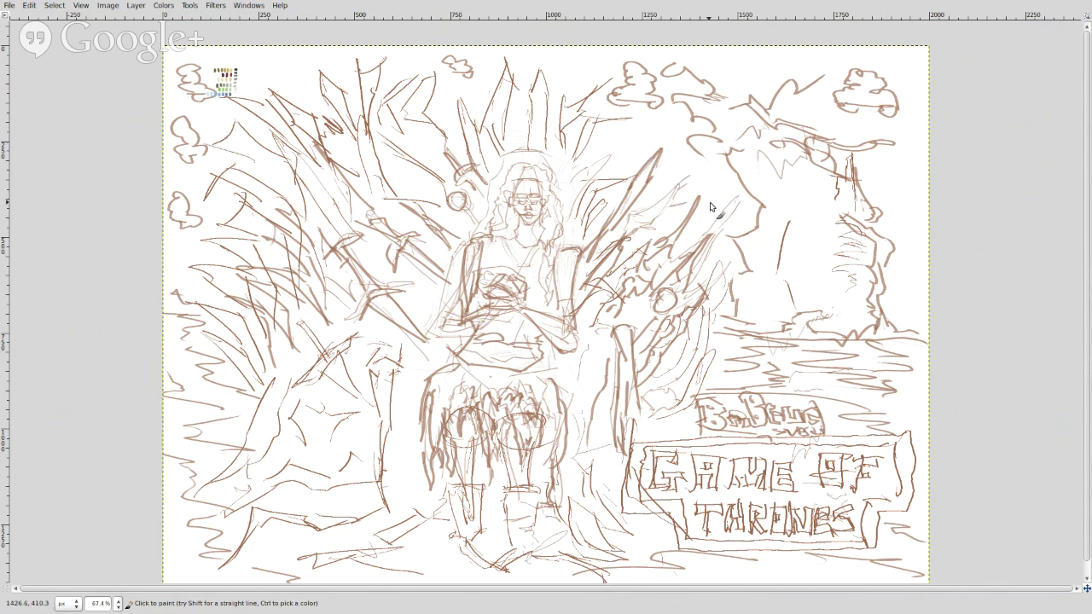
Step: Fill in the right-hand background with loose contour and texture strokes inside and around the rugged form
mouse_move(812, 273)
mouse_down()
mouse_move(823, 287)
mouse_move(821, 259)
mouse_move(804, 248)
mouse_up()
mouse_move(894, 306)
mouse_down()
mouse_move(904, 317)
mouse_move(912, 309)
mouse_move(892, 227)
mouse_up()
drag(839, 202, 786, 193)
mouse_move(771, 240)
mouse_down()
mouse_move(808, 276)
mouse_move(787, 302)
mouse_up()
mouse_move(846, 331)
mouse_down()
mouse_move(861, 305)
mouse_move(836, 292)
mouse_up()
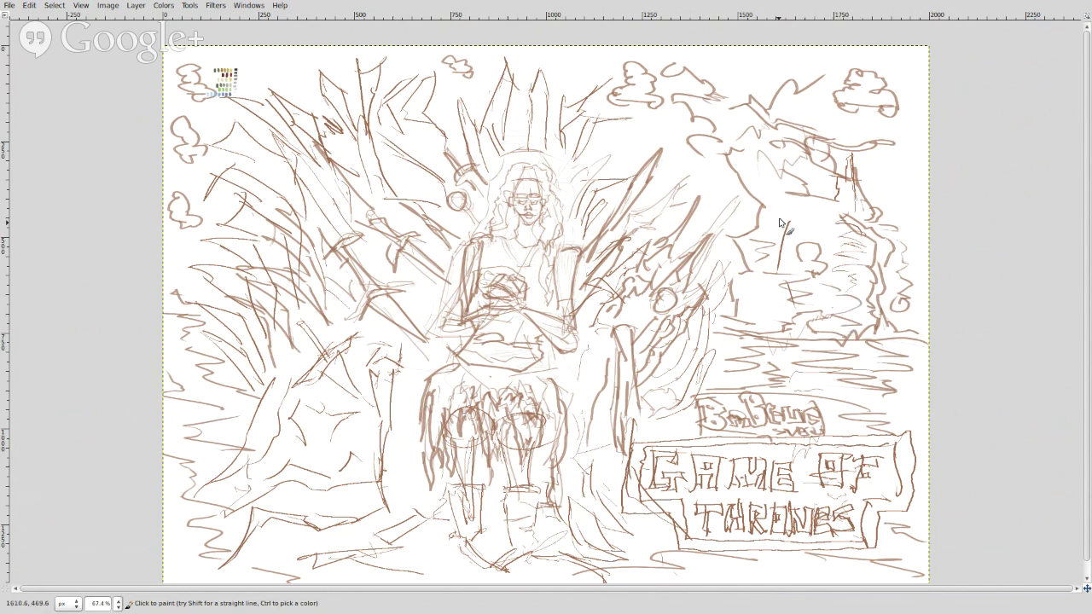
mouse_move(773, 207)
mouse_down()
mouse_move(825, 229)
mouse_move(885, 228)
mouse_move(904, 177)
mouse_up()
mouse_move(671, 120)
mouse_down()
mouse_move(600, 150)
mouse_move(746, 189)
mouse_up()
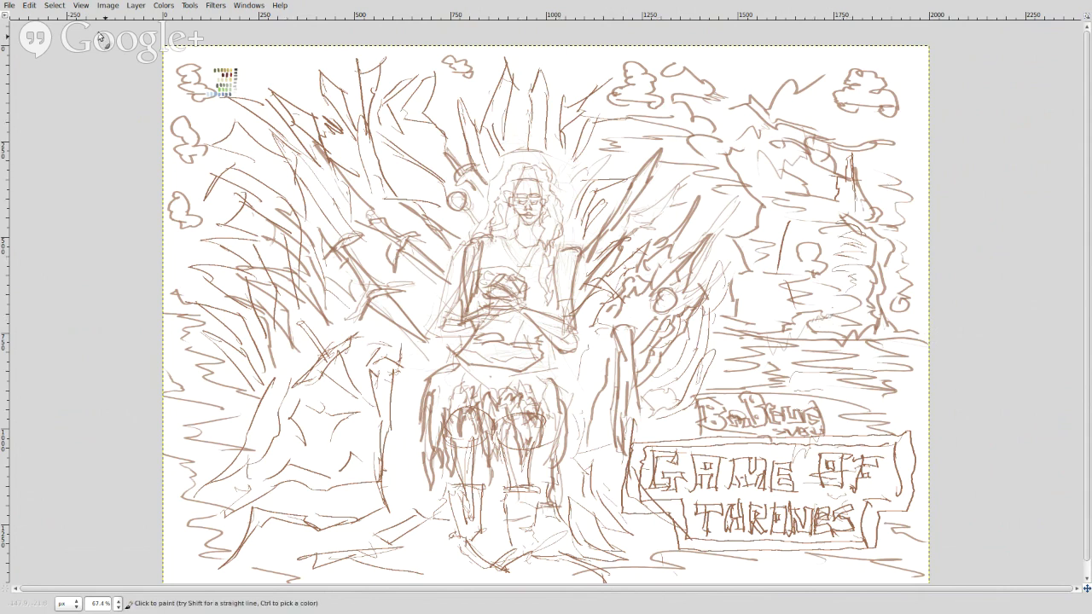
click(8, 6)
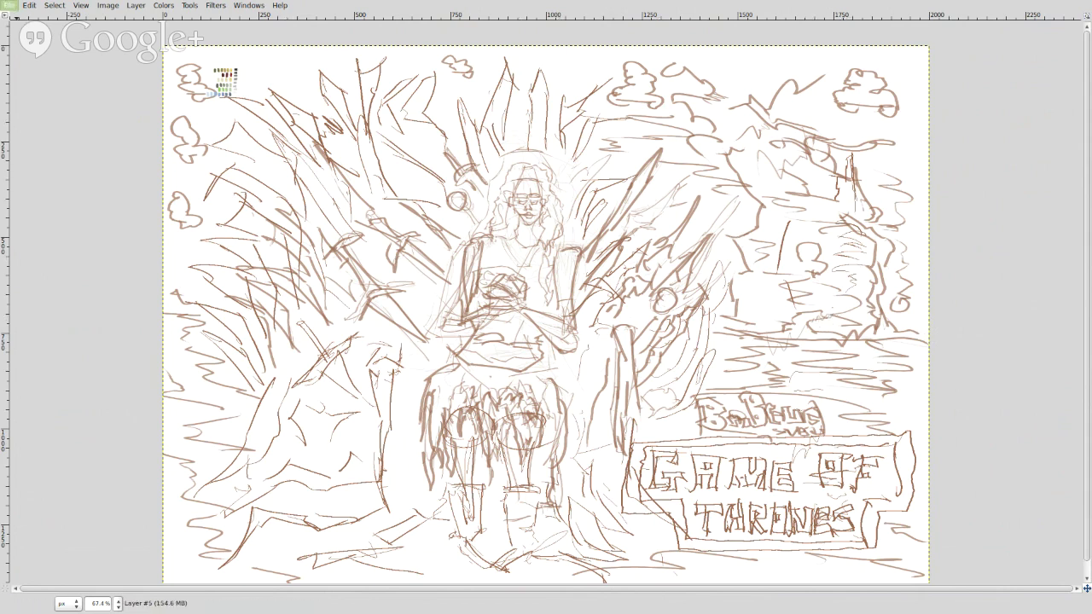
key(Escape)
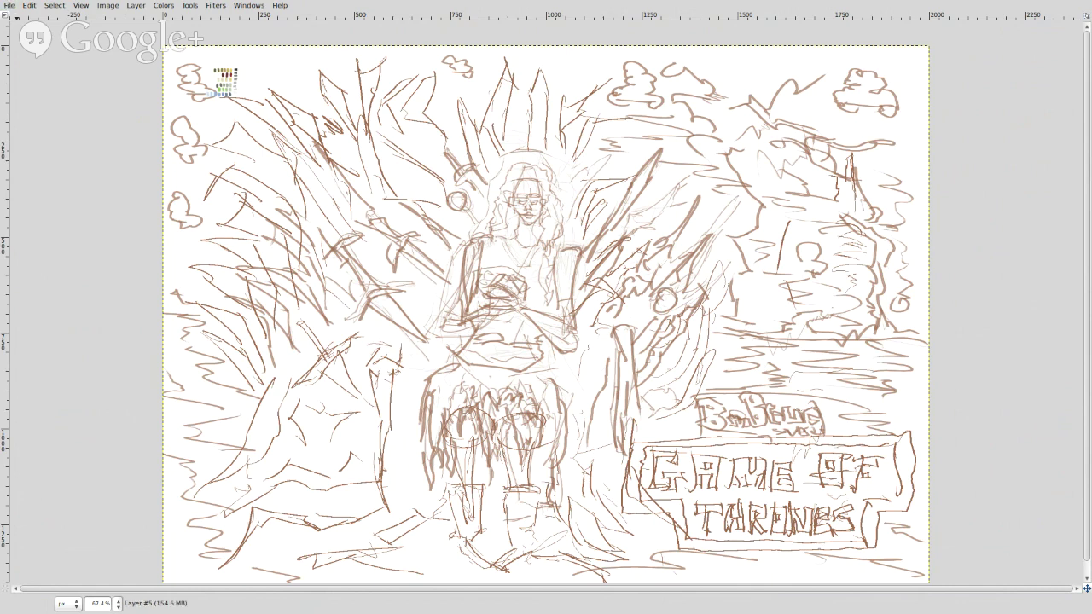
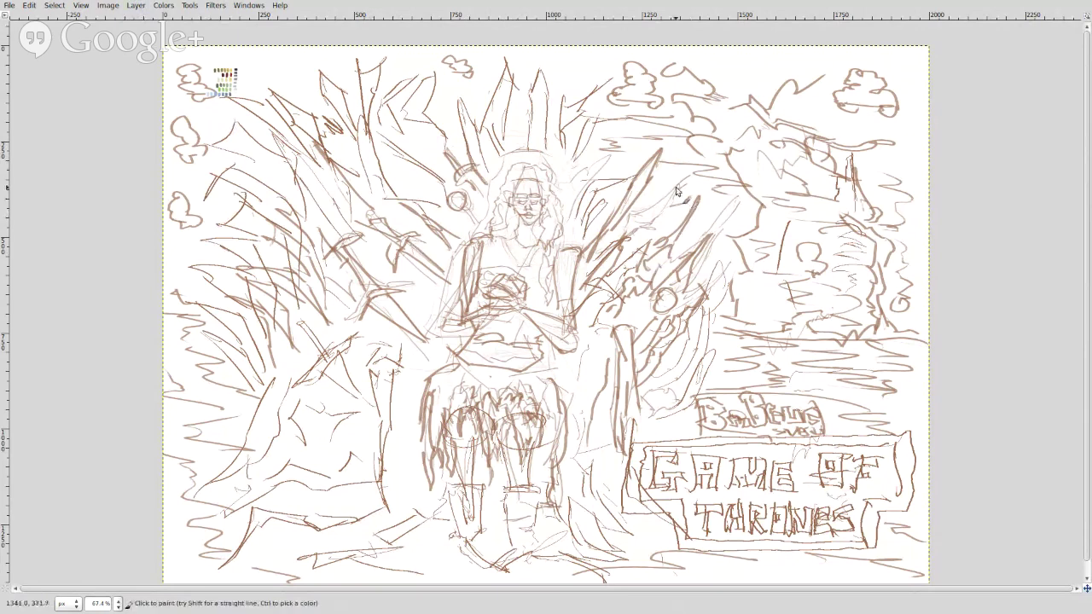
Step: Clear the throne sketch from the canvas and draw a dragon's eye, nostril and wide-open jaws near the upper middle
key(ctrl+z)
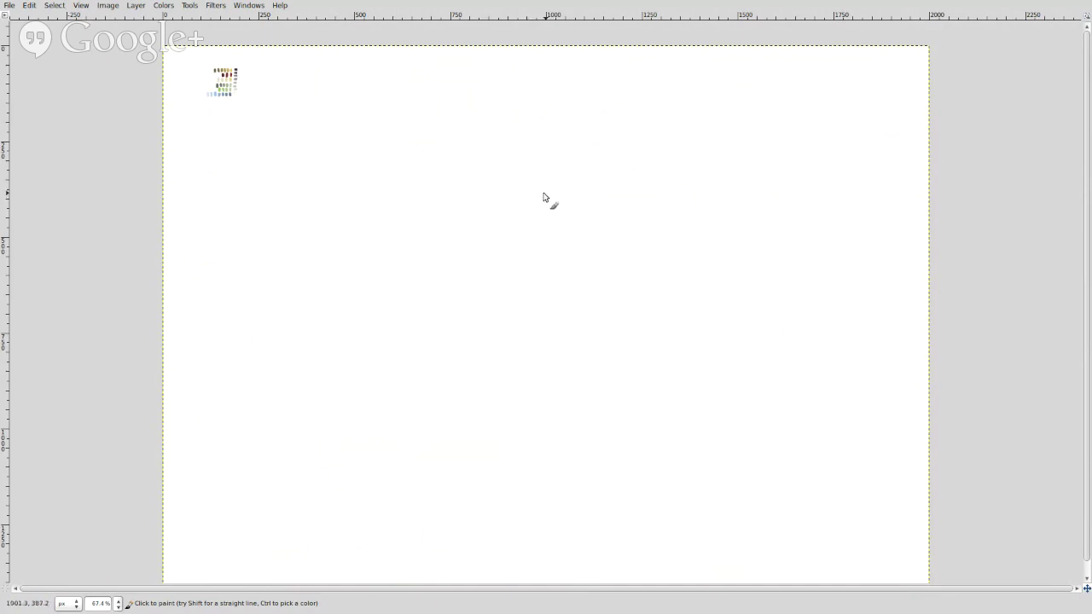
mouse_move(548, 199)
mouse_down()
mouse_move(568, 202)
mouse_move(525, 198)
mouse_move(517, 209)
mouse_move(530, 196)
mouse_move(526, 205)
mouse_move(540, 203)
mouse_up()
mouse_move(592, 210)
mouse_down()
mouse_move(580, 214)
mouse_move(604, 216)
mouse_move(543, 247)
mouse_move(545, 263)
mouse_up()
drag(544, 262, 611, 290)
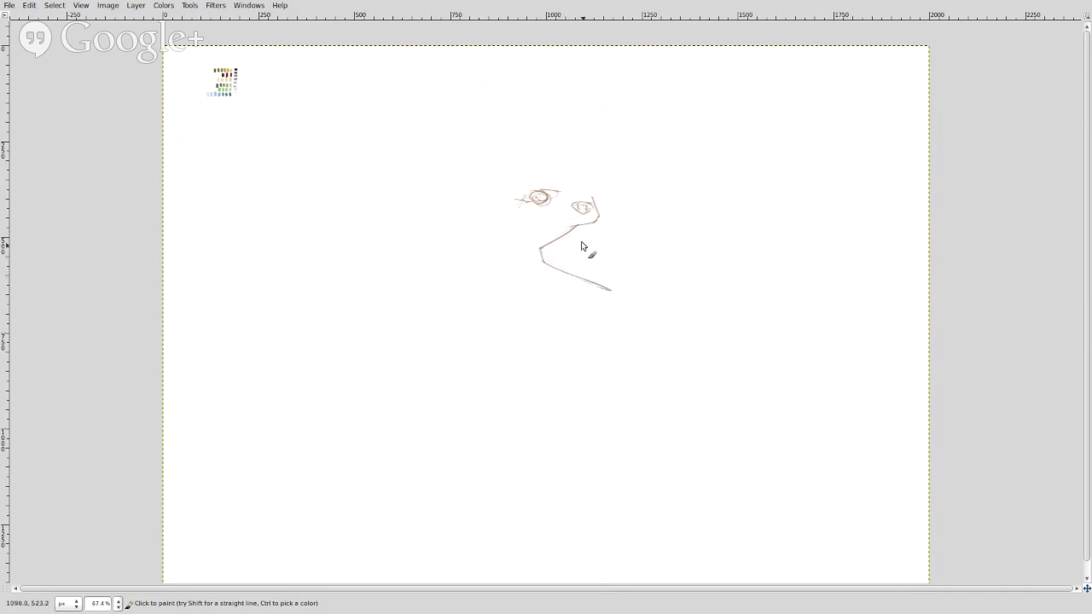
drag(567, 237, 576, 253)
drag(606, 292, 561, 287)
drag(577, 249, 609, 291)
drag(551, 249, 556, 264)
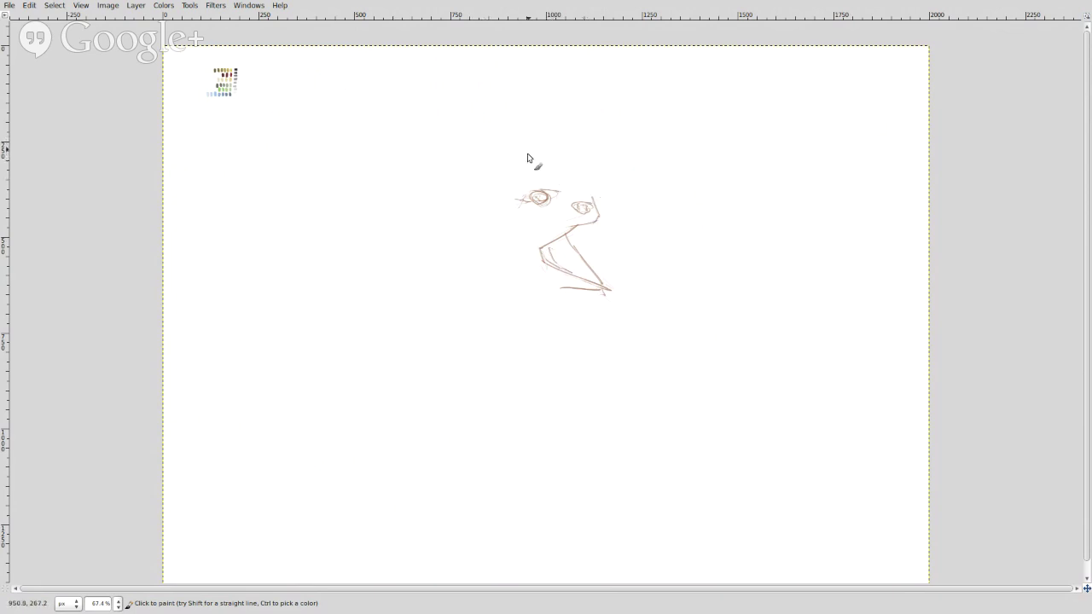
Step: Outline the dragon's skull and lower jaw, adding pointed horns and frills behind the head
mouse_move(505, 171)
mouse_down()
mouse_move(587, 193)
mouse_move(598, 208)
mouse_up()
mouse_move(466, 155)
mouse_down()
mouse_move(510, 179)
mouse_move(486, 178)
mouse_move(506, 214)
mouse_move(499, 152)
mouse_move(493, 166)
mouse_up()
mouse_move(474, 186)
mouse_down()
mouse_move(444, 192)
mouse_move(469, 201)
mouse_up()
mouse_move(502, 237)
mouse_down()
mouse_move(529, 278)
mouse_move(579, 290)
mouse_up()
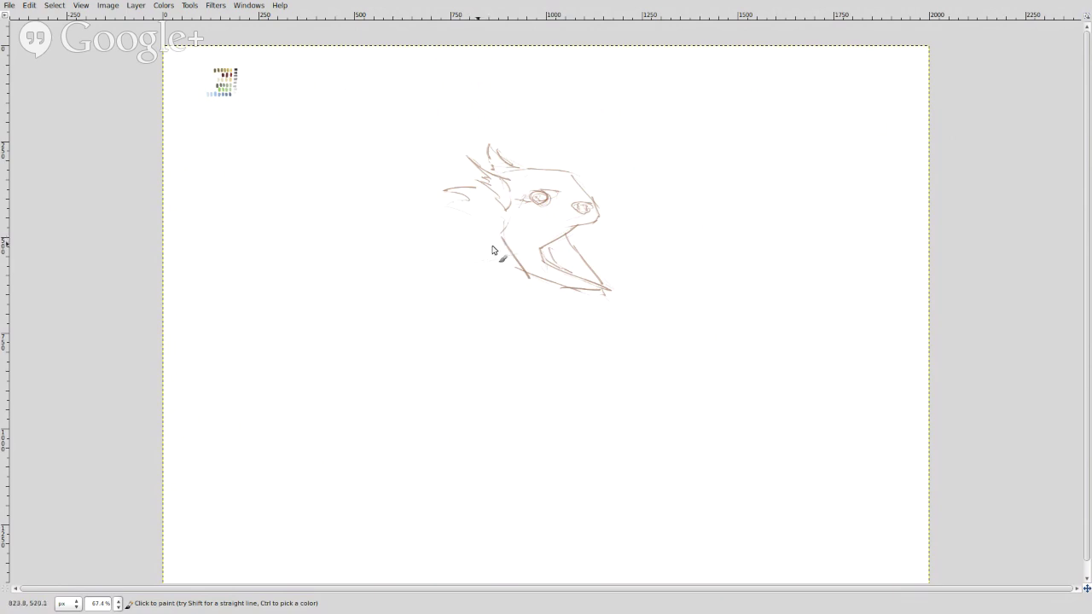
Step: Sketch the dragon's neck, angular chest and belly line below and behind the head
drag(500, 245, 442, 271)
mouse_move(490, 189)
mouse_down()
mouse_move(427, 243)
mouse_move(379, 253)
mouse_move(421, 244)
mouse_move(384, 249)
mouse_up()
mouse_move(443, 264)
mouse_down()
mouse_move(438, 328)
mouse_move(389, 335)
mouse_move(350, 315)
mouse_up()
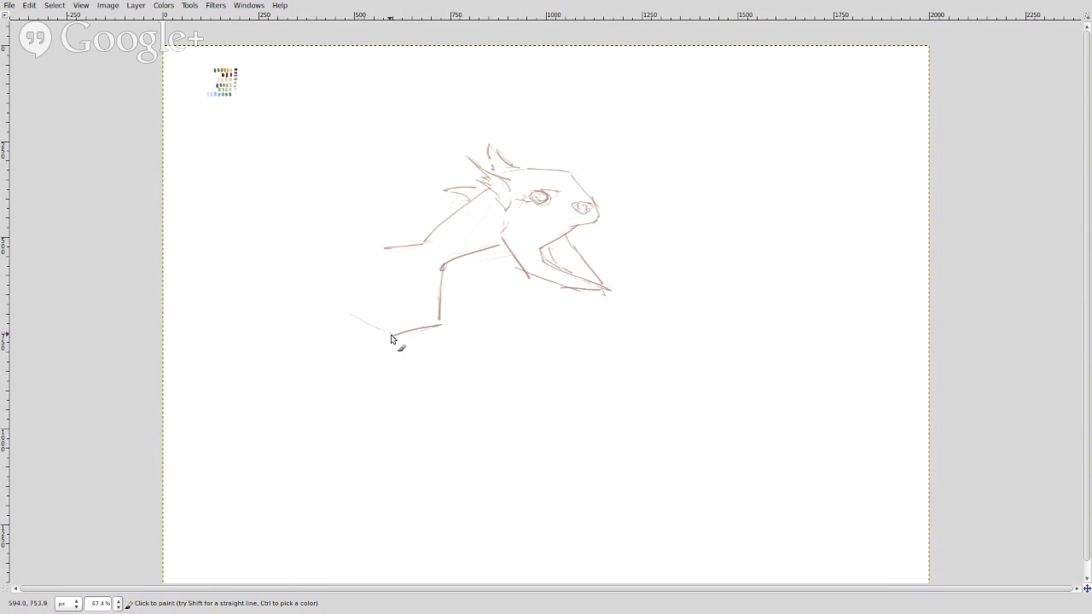
drag(358, 299, 384, 339)
drag(365, 257, 378, 274)
Step: Draw a long jointed wing arm reaching back and upward, and add spikes along the dragon's head and neck
drag(386, 249, 249, 221)
mouse_move(364, 269)
mouse_down()
mouse_move(316, 242)
mouse_move(363, 270)
mouse_move(284, 225)
mouse_move(268, 222)
mouse_move(321, 248)
mouse_move(261, 226)
mouse_move(358, 269)
mouse_up()
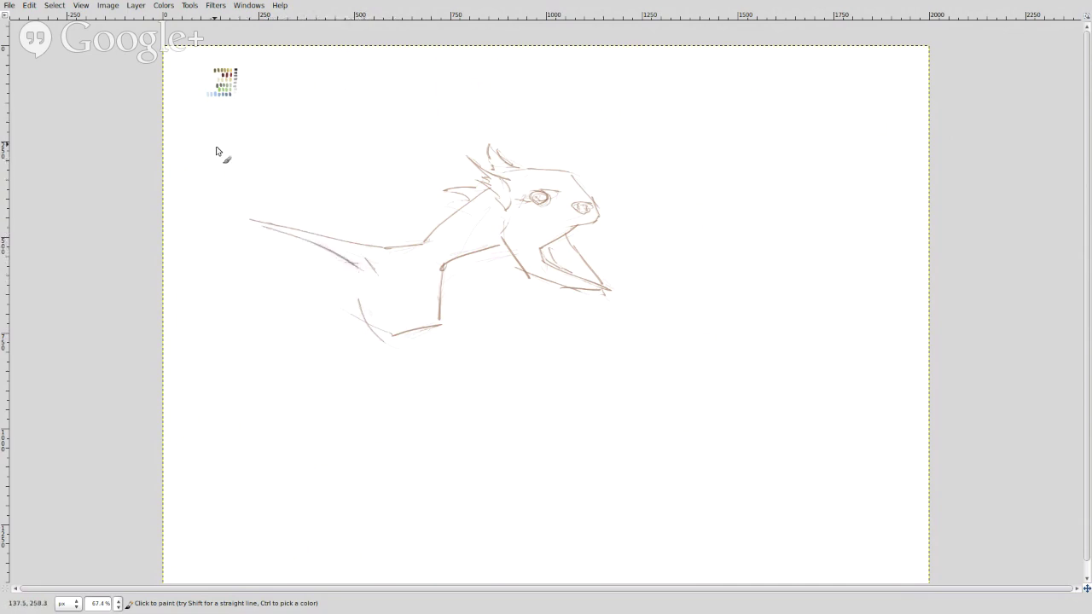
drag(206, 136, 263, 223)
drag(204, 136, 281, 225)
mouse_move(205, 100)
mouse_down()
mouse_move(205, 134)
mouse_move(215, 133)
mouse_up()
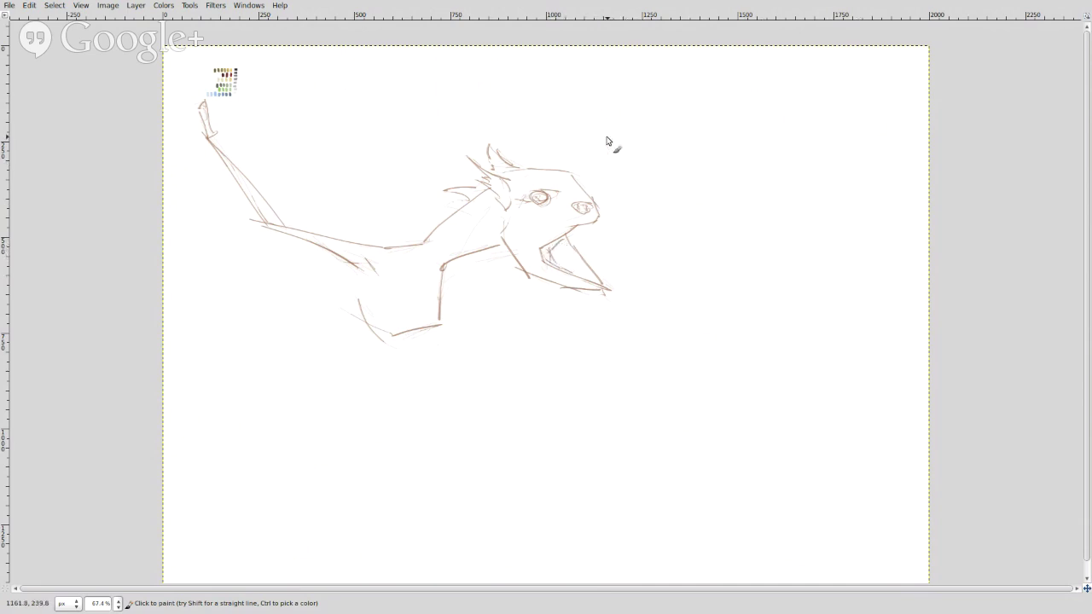
drag(510, 165, 519, 166)
mouse_move(402, 237)
mouse_down()
mouse_move(436, 232)
mouse_move(408, 201)
mouse_move(441, 223)
mouse_move(417, 223)
mouse_move(433, 226)
mouse_move(406, 207)
mouse_move(435, 226)
mouse_move(430, 218)
mouse_move(459, 215)
mouse_up()
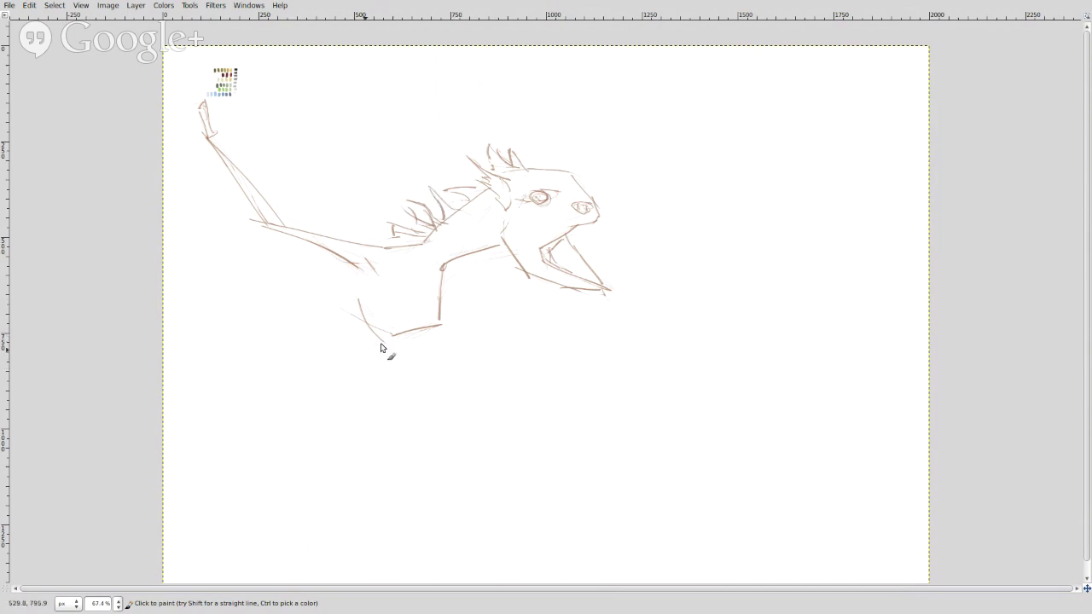
Step: Sketch the dragon's bent near leg below the belly, ending in a foot with long claws
drag(412, 335, 374, 372)
mouse_move(367, 383)
mouse_down()
mouse_move(397, 386)
mouse_move(402, 401)
mouse_move(344, 465)
mouse_up()
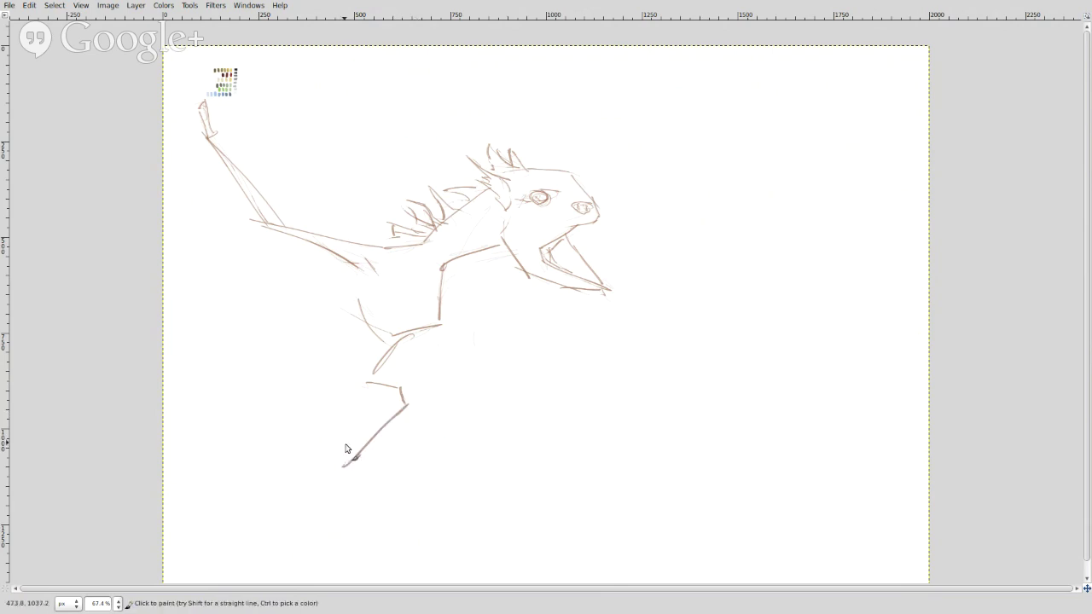
drag(362, 405, 378, 419)
mouse_move(371, 421)
mouse_down()
mouse_move(340, 465)
mouse_move(334, 457)
mouse_move(359, 474)
mouse_move(354, 465)
mouse_move(379, 506)
mouse_move(426, 514)
mouse_move(444, 532)
mouse_move(417, 508)
mouse_move(307, 485)
mouse_move(371, 485)
mouse_move(364, 477)
mouse_move(353, 530)
mouse_move(366, 513)
mouse_move(354, 553)
mouse_up()
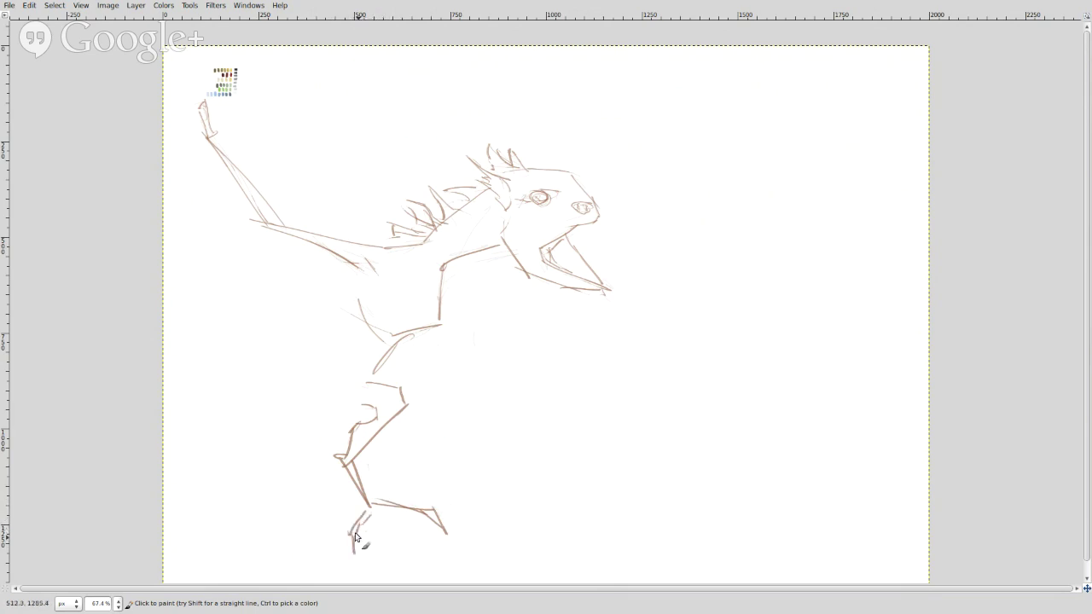
mouse_move(365, 515)
mouse_down()
mouse_move(396, 530)
mouse_move(397, 552)
mouse_up()
drag(365, 513, 421, 538)
Step: Sketch the second leg with its clawed foot and connect its haunch to the dragon's torso
mouse_move(373, 381)
mouse_down()
mouse_move(351, 420)
mouse_move(287, 422)
mouse_move(295, 450)
mouse_move(255, 522)
mouse_up()
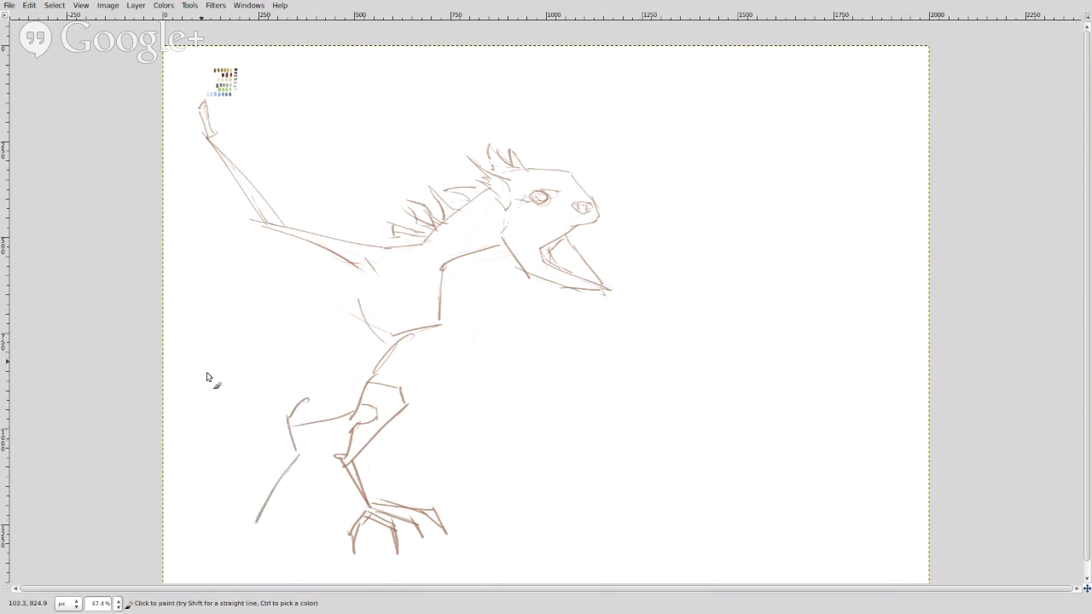
mouse_move(241, 382)
mouse_down()
mouse_move(234, 424)
mouse_move(250, 396)
mouse_move(308, 405)
mouse_move(249, 392)
mouse_move(255, 459)
mouse_move(268, 421)
mouse_move(235, 530)
mouse_move(234, 510)
mouse_move(255, 543)
mouse_move(239, 408)
mouse_up()
drag(242, 450, 239, 400)
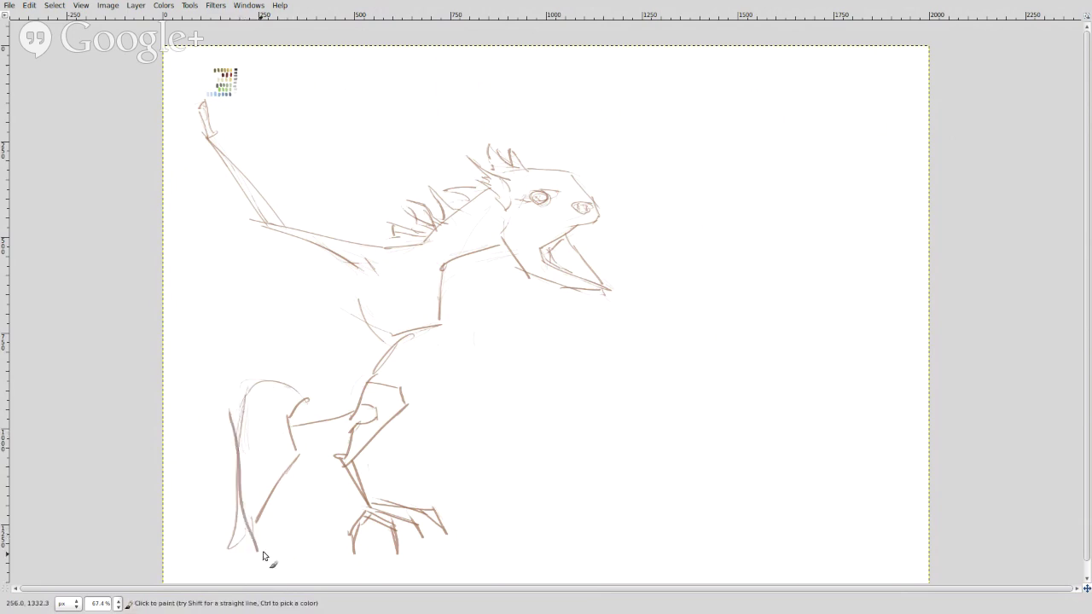
mouse_move(260, 547)
mouse_down()
mouse_move(316, 559)
mouse_move(257, 554)
mouse_move(231, 581)
mouse_move(265, 560)
mouse_move(293, 576)
mouse_move(263, 581)
mouse_up()
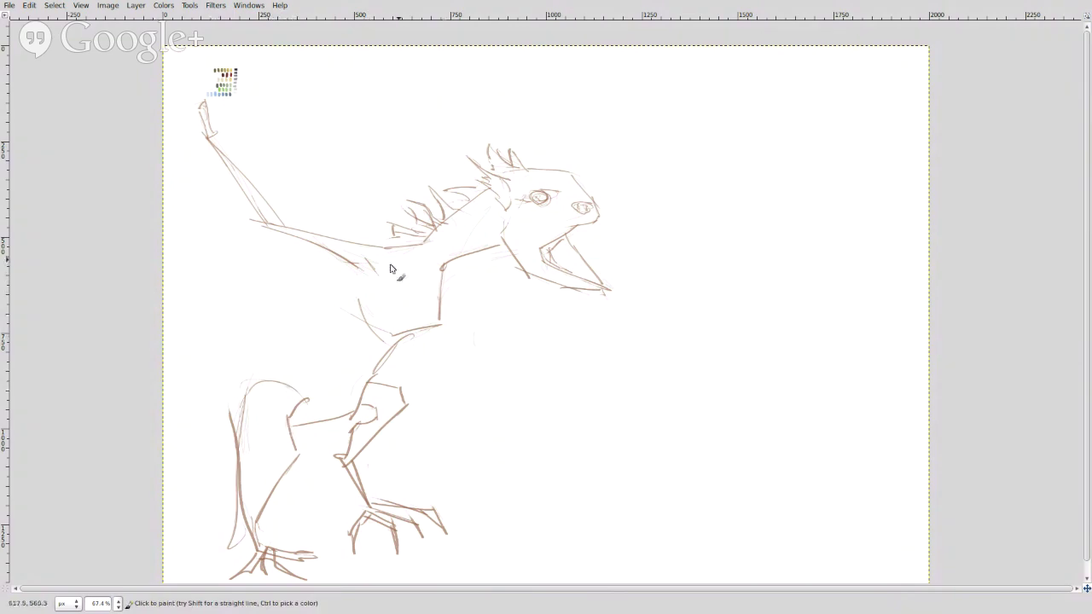
drag(253, 377, 330, 311)
drag(335, 266, 324, 322)
Step: Draw the raised second wing above the dragon's back with a short arm, a claw and long spread finger bones
drag(404, 159, 398, 212)
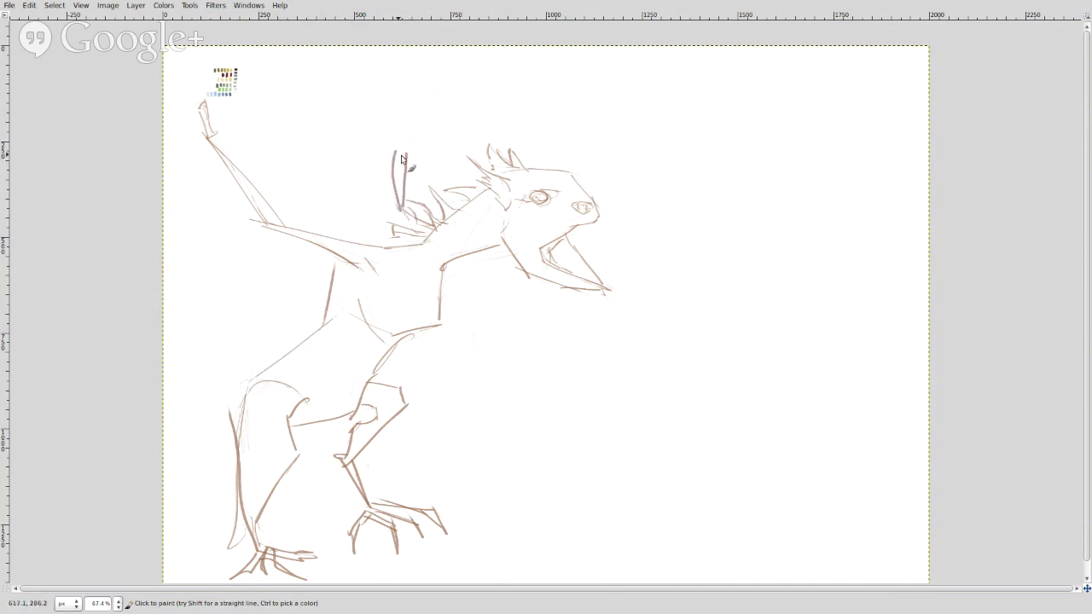
drag(415, 156, 395, 150)
mouse_move(424, 140)
mouse_down()
mouse_move(439, 106)
mouse_move(433, 147)
mouse_up()
mouse_move(416, 146)
mouse_down()
mouse_move(381, 106)
mouse_move(324, 106)
mouse_move(279, 126)
mouse_move(279, 99)
mouse_move(307, 101)
mouse_move(272, 104)
mouse_move(250, 92)
mouse_move(404, 122)
mouse_move(369, 100)
mouse_move(403, 105)
mouse_up()
drag(398, 112, 426, 139)
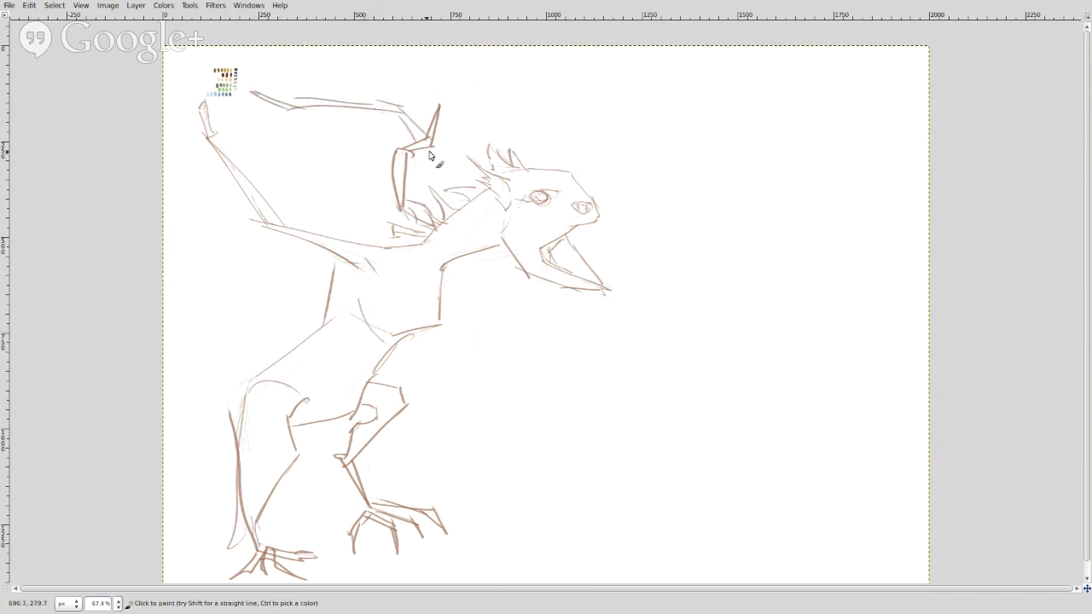
mouse_move(429, 136)
mouse_down()
mouse_move(397, 80)
mouse_move(419, 78)
mouse_move(389, 60)
mouse_move(425, 85)
mouse_move(428, 138)
mouse_up()
mouse_move(316, 225)
mouse_down()
mouse_move(395, 149)
mouse_move(319, 224)
mouse_up()
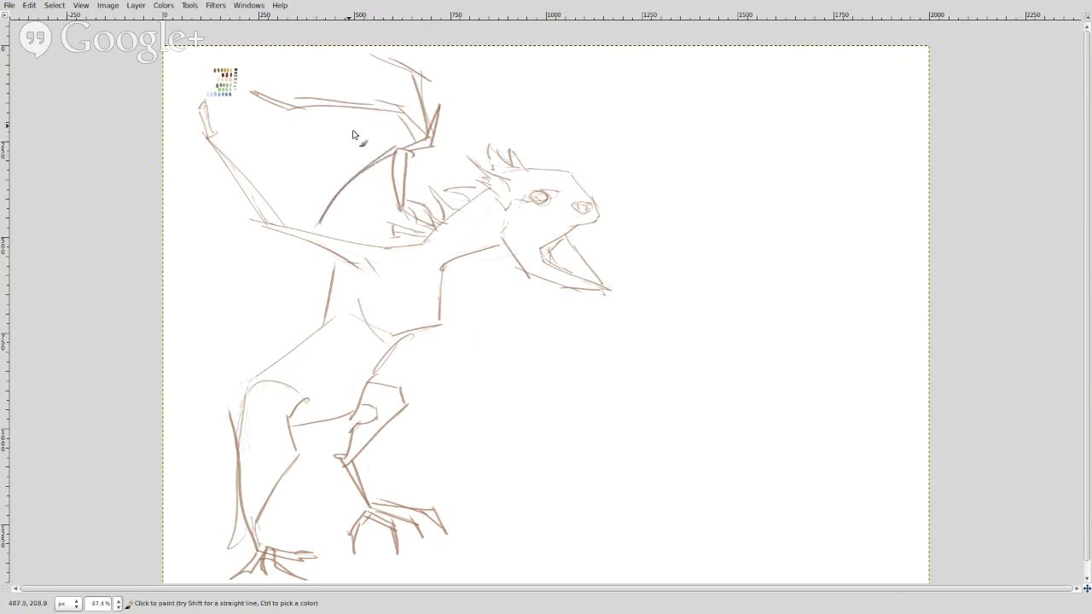
mouse_move(399, 147)
mouse_down()
mouse_move(283, 169)
mouse_move(303, 169)
mouse_move(296, 162)
mouse_move(274, 197)
mouse_up()
mouse_move(311, 145)
mouse_down()
mouse_move(282, 196)
mouse_move(377, 156)
mouse_up()
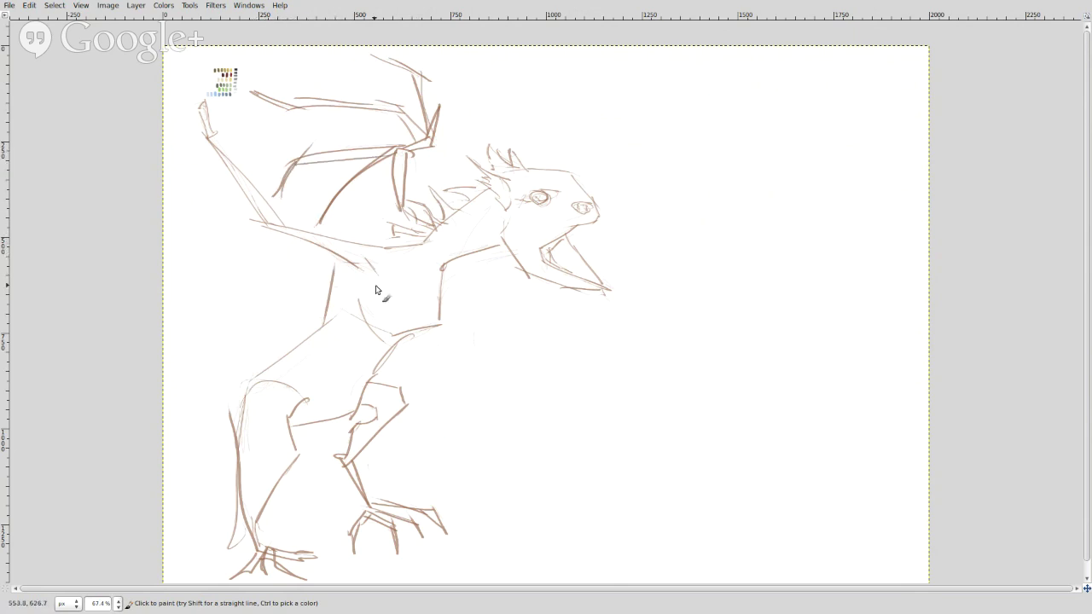
Step: Draw a curved contour sweeping around the near leg and fill its inner side with jagged contour strokes
drag(336, 511, 297, 538)
mouse_move(394, 490)
mouse_down()
mouse_move(471, 460)
mouse_move(492, 392)
mouse_up()
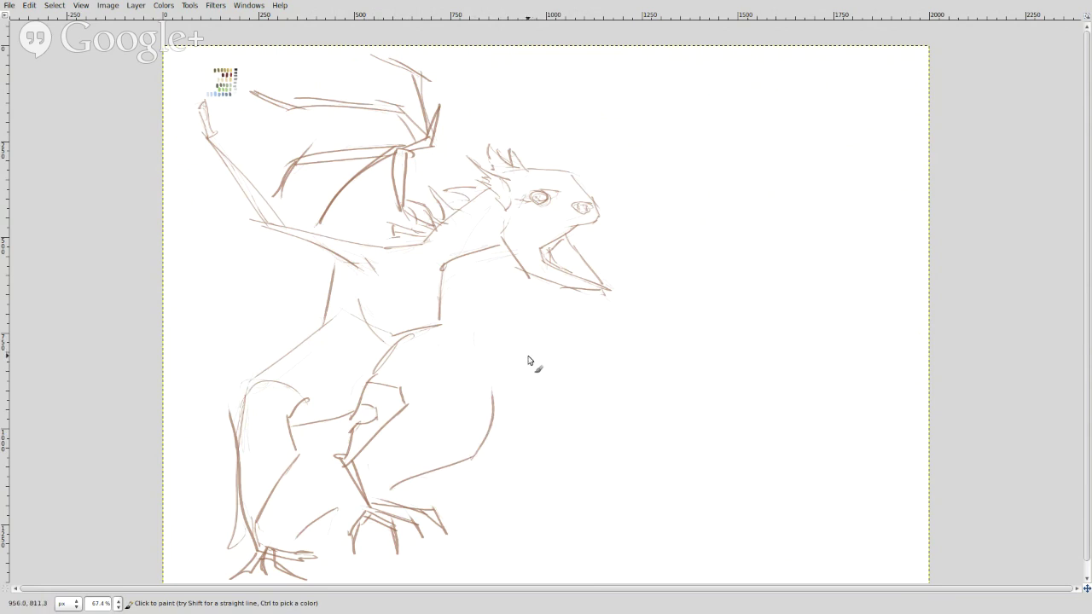
drag(401, 388, 402, 399)
mouse_move(415, 336)
mouse_down()
mouse_move(442, 362)
mouse_move(441, 401)
mouse_up()
drag(433, 361, 423, 465)
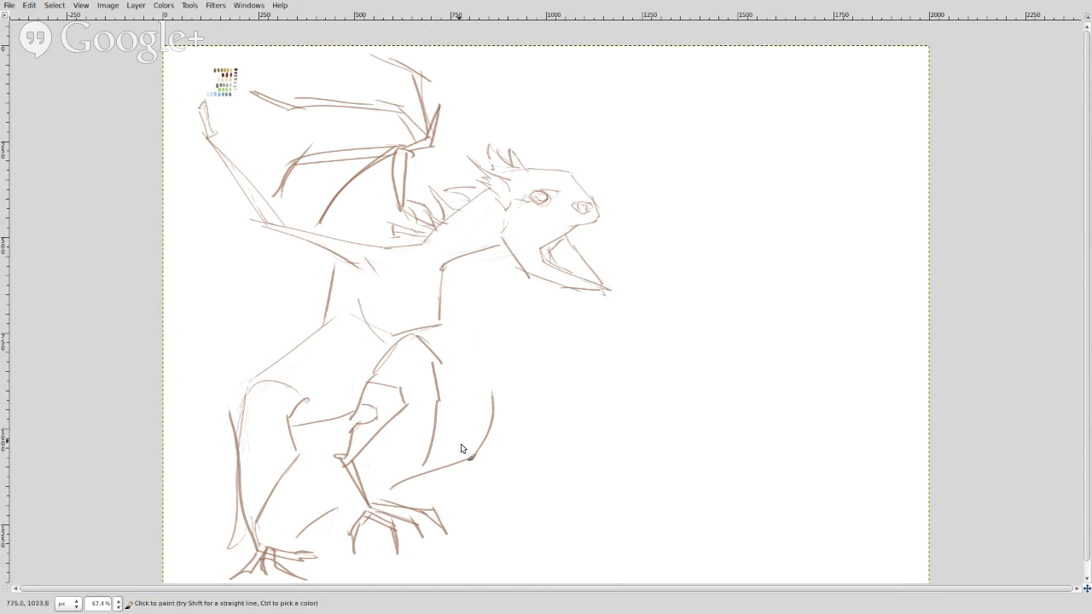
drag(455, 413, 466, 442)
mouse_move(461, 395)
mouse_down()
mouse_move(440, 414)
mouse_move(446, 442)
mouse_up()
mouse_move(445, 362)
mouse_down()
mouse_move(450, 401)
mouse_move(473, 393)
mouse_move(455, 360)
mouse_up()
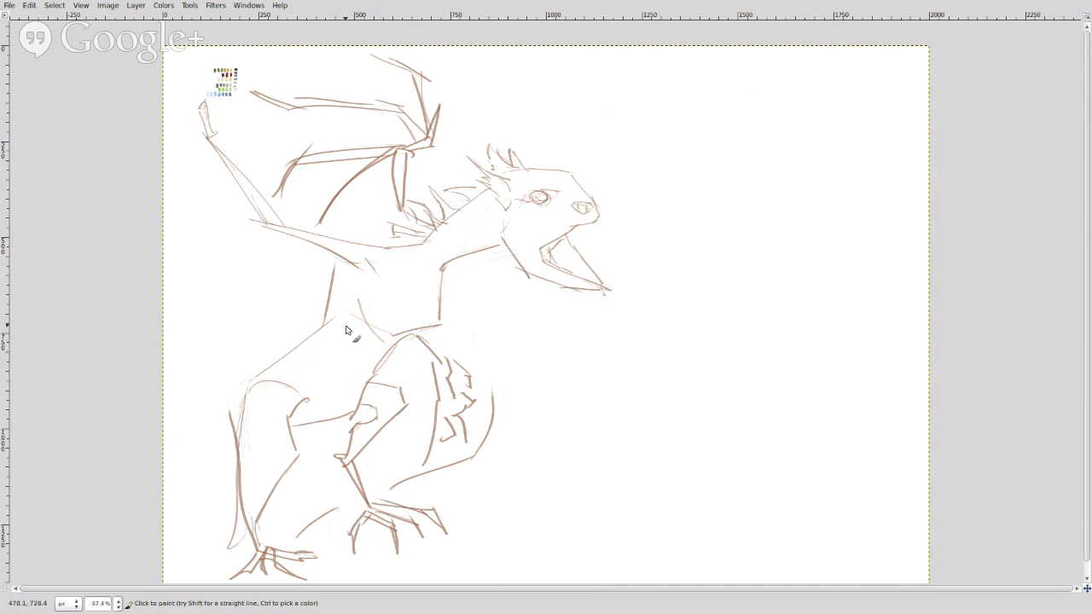
Step: Add jagged texture strokes on the dragon's flank and cover its head and lower jaw with small round scales
mouse_move(343, 290)
mouse_down()
mouse_move(353, 334)
mouse_move(358, 321)
mouse_move(349, 376)
mouse_move(333, 345)
mouse_move(343, 389)
mouse_move(307, 369)
mouse_move(298, 389)
mouse_up()
mouse_move(564, 222)
mouse_down()
mouse_move(546, 227)
mouse_move(571, 214)
mouse_move(575, 221)
mouse_up()
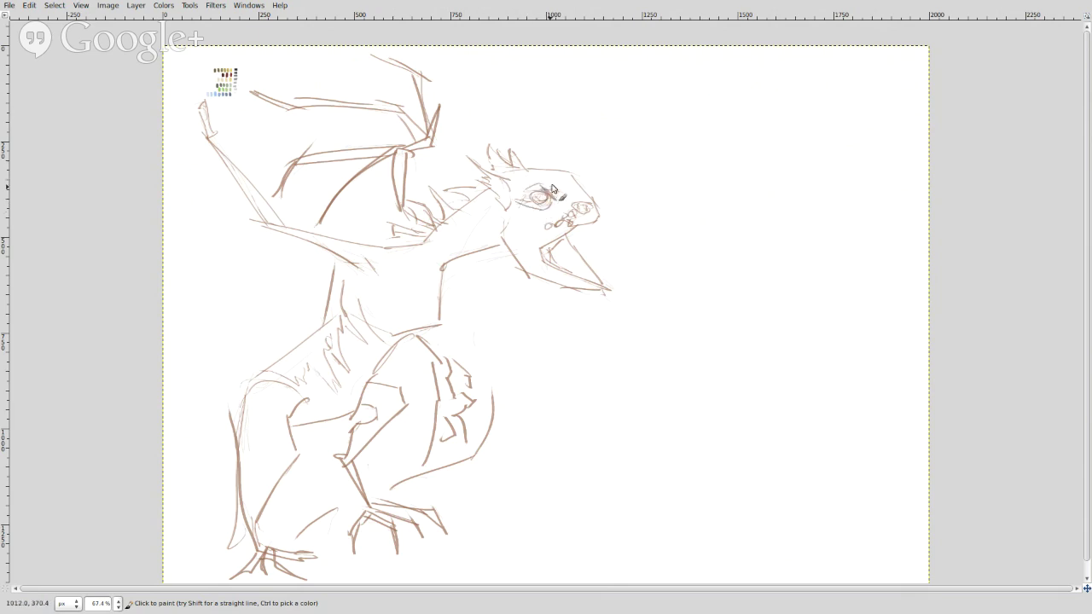
mouse_move(581, 203)
mouse_down()
mouse_move(510, 173)
mouse_move(529, 183)
mouse_move(520, 186)
mouse_move(541, 174)
mouse_move(544, 200)
mouse_move(556, 208)
mouse_move(557, 193)
mouse_move(571, 211)
mouse_move(557, 221)
mouse_move(540, 206)
mouse_move(565, 233)
mouse_move(553, 230)
mouse_move(553, 241)
mouse_move(536, 224)
mouse_move(546, 217)
mouse_move(518, 208)
mouse_move(540, 222)
mouse_move(527, 237)
mouse_move(508, 217)
mouse_move(514, 193)
mouse_move(511, 233)
mouse_move(541, 231)
mouse_move(539, 249)
mouse_move(528, 241)
mouse_move(539, 251)
mouse_move(517, 243)
mouse_move(574, 285)
mouse_up()
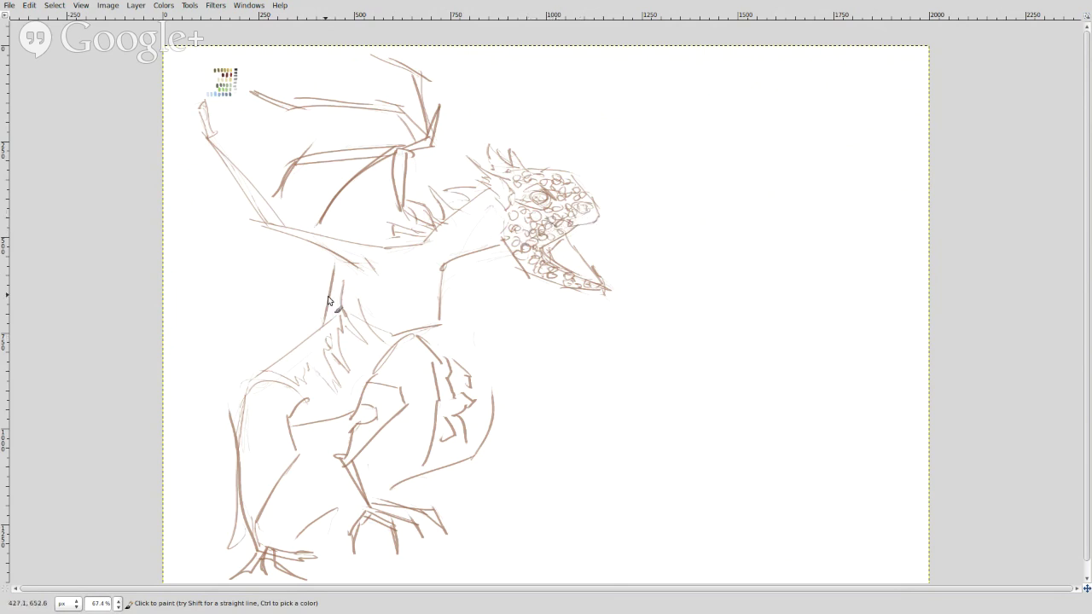
Step: Draw the tail extending behind the dragon and add contour marks on the rear leg and neck
mouse_move(319, 317)
mouse_down()
mouse_move(259, 327)
mouse_move(170, 431)
mouse_up()
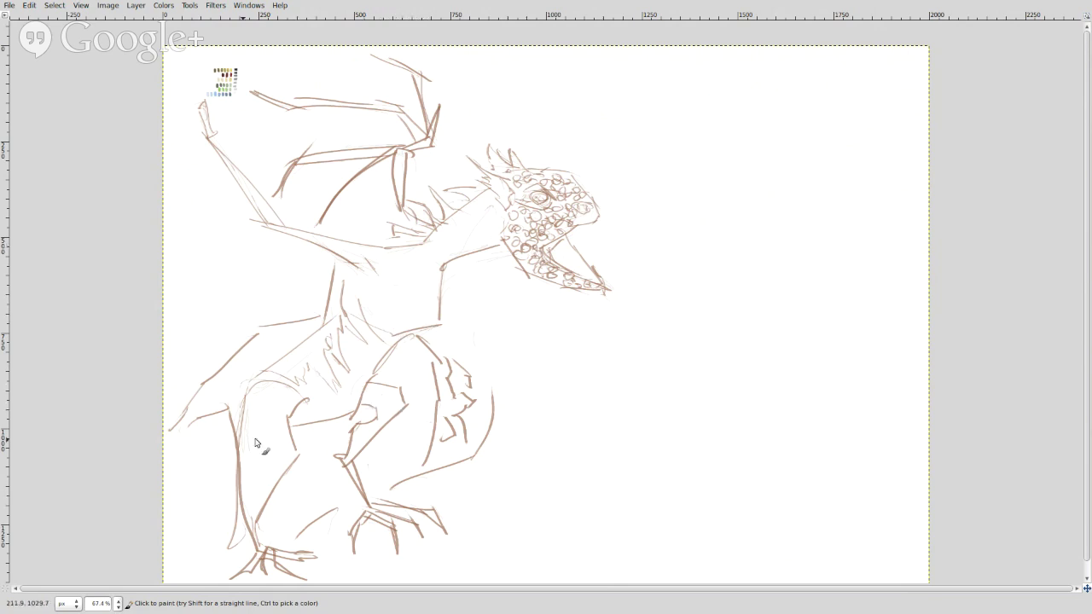
mouse_move(239, 417)
mouse_down()
mouse_move(252, 393)
mouse_move(258, 417)
mouse_move(272, 415)
mouse_move(263, 474)
mouse_up()
mouse_move(459, 215)
mouse_down()
mouse_move(499, 234)
mouse_move(496, 212)
mouse_move(494, 244)
mouse_up()
Step: Start a large face beside the dragon with a jagged hairline, and sketch contours below the dragon's jaw
mouse_move(618, 288)
mouse_down()
mouse_move(624, 235)
mouse_move(739, 158)
mouse_up()
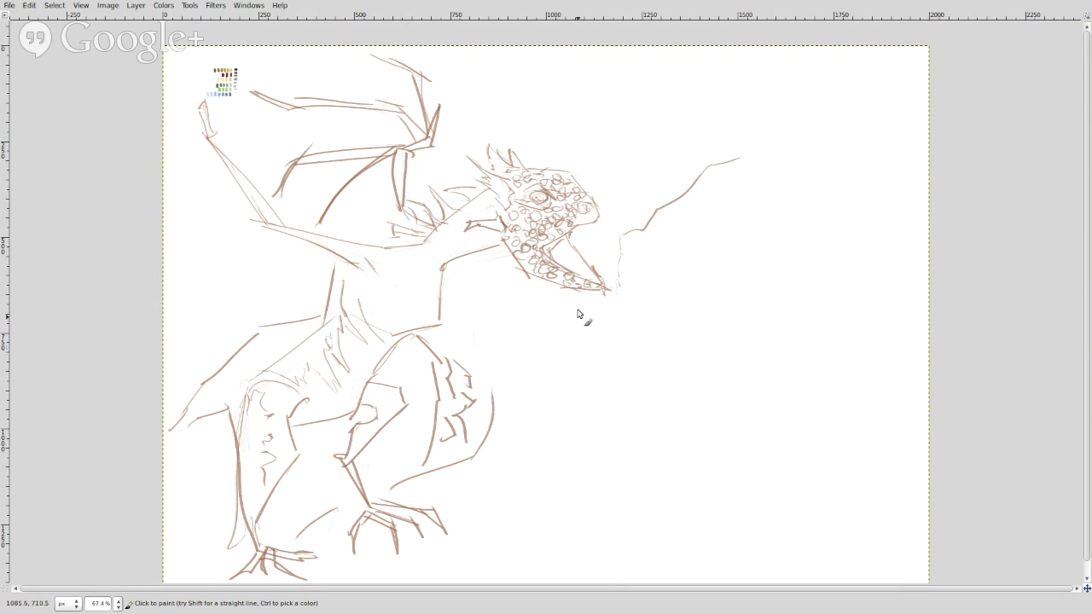
drag(610, 294, 557, 380)
mouse_move(517, 384)
mouse_down()
mouse_move(484, 376)
mouse_move(475, 358)
mouse_move(520, 365)
mouse_up()
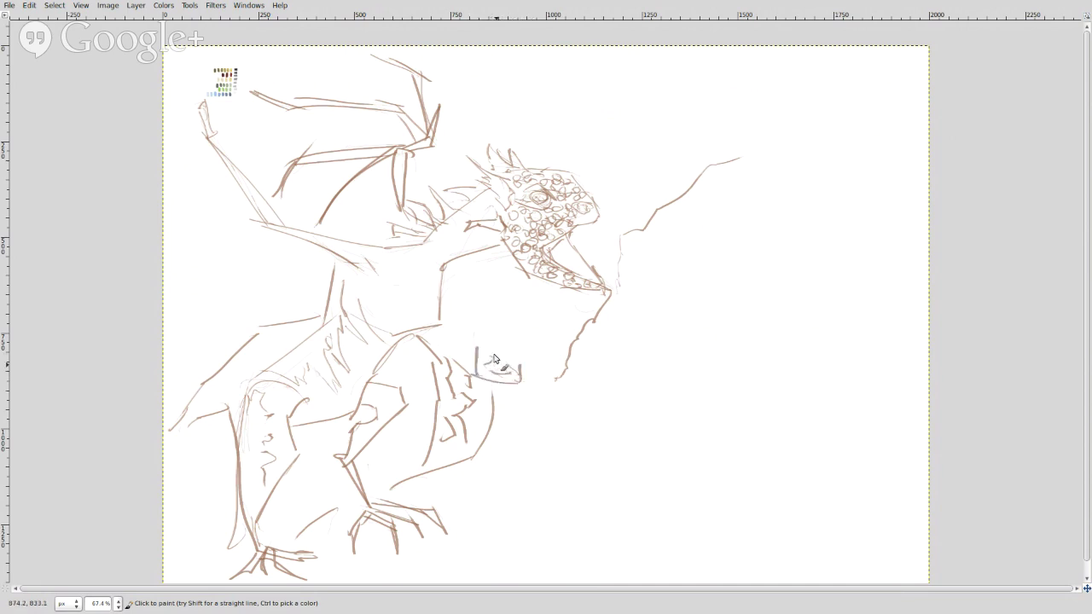
drag(540, 362, 476, 344)
mouse_move(541, 369)
mouse_down()
mouse_move(531, 405)
mouse_move(561, 389)
mouse_up()
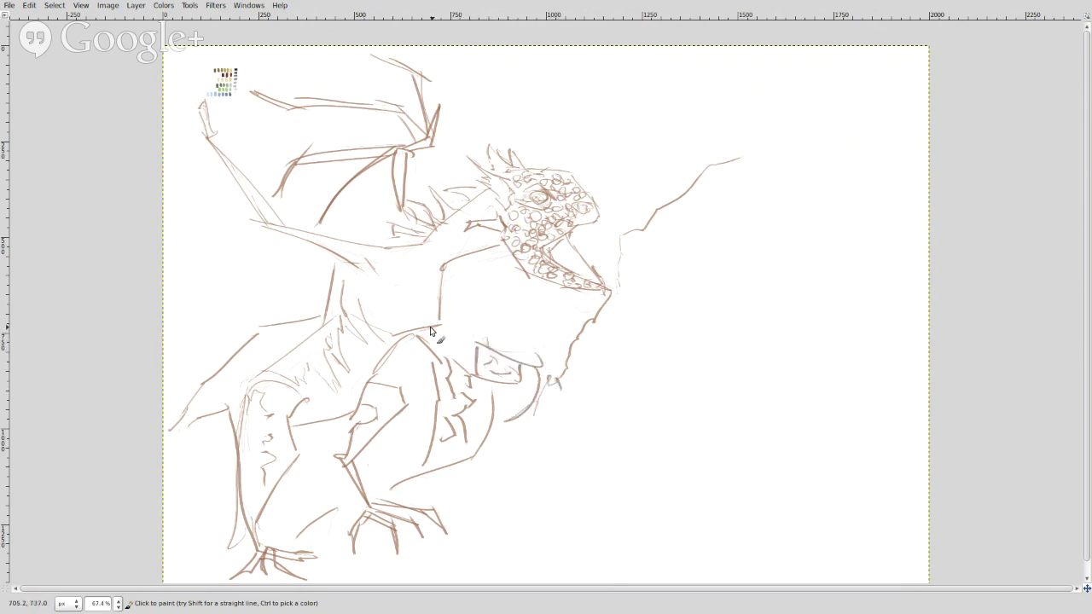
Step: Add flowing curved strokes between the dragon's chest and lower jaw, plus one long thin curve above its neck
drag(462, 318, 488, 349)
mouse_move(451, 293)
mouse_down()
mouse_move(453, 306)
mouse_move(512, 333)
mouse_move(493, 320)
mouse_move(559, 309)
mouse_move(531, 328)
mouse_up()
drag(492, 276, 512, 297)
drag(512, 285, 572, 312)
drag(577, 306, 547, 326)
drag(474, 275, 486, 312)
drag(488, 309, 519, 326)
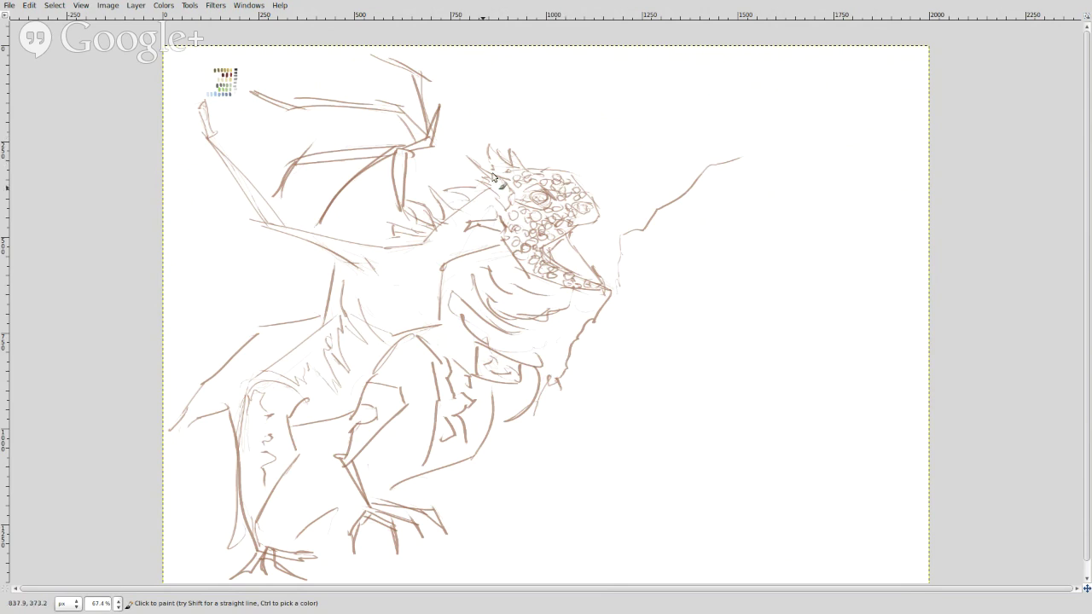
drag(440, 171, 463, 104)
Step: Draw the large face's near eyebrow, near eye and nose with nostril
mouse_move(664, 278)
mouse_down()
mouse_move(727, 266)
mouse_move(669, 282)
mouse_move(722, 281)
mouse_move(722, 268)
mouse_move(754, 284)
mouse_up()
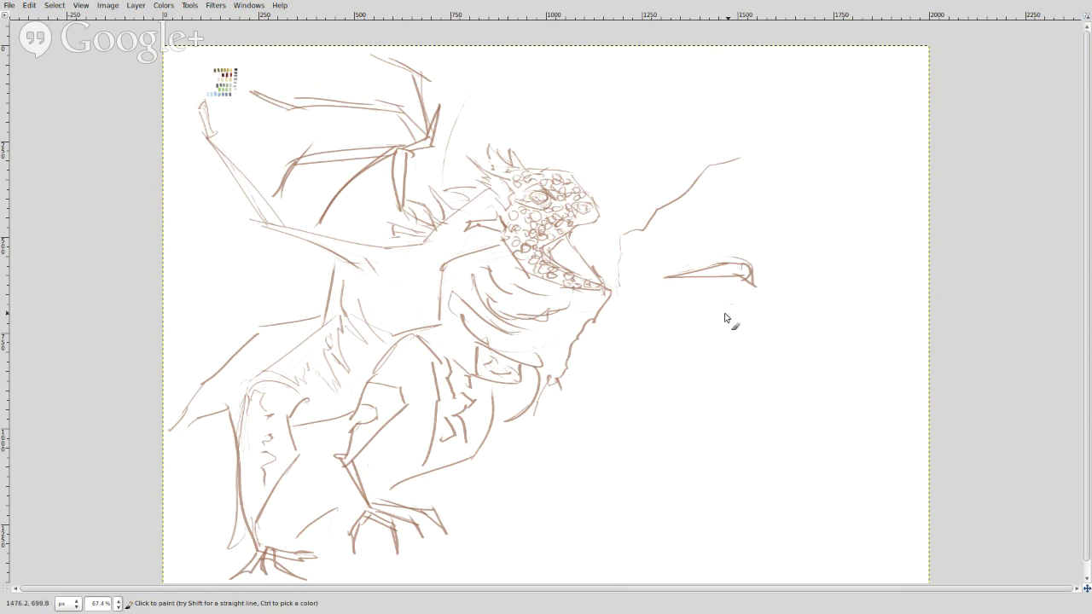
drag(731, 305, 681, 315)
drag(748, 307, 722, 294)
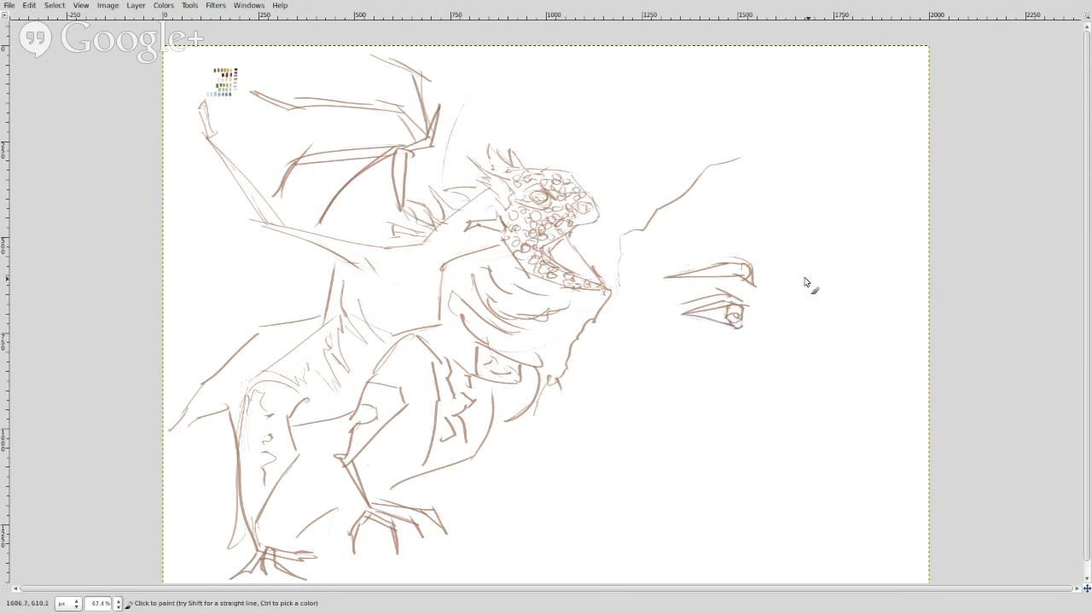
drag(755, 304, 767, 289)
drag(777, 299, 800, 367)
mouse_move(800, 365)
mouse_down()
mouse_move(760, 375)
mouse_move(763, 353)
mouse_up()
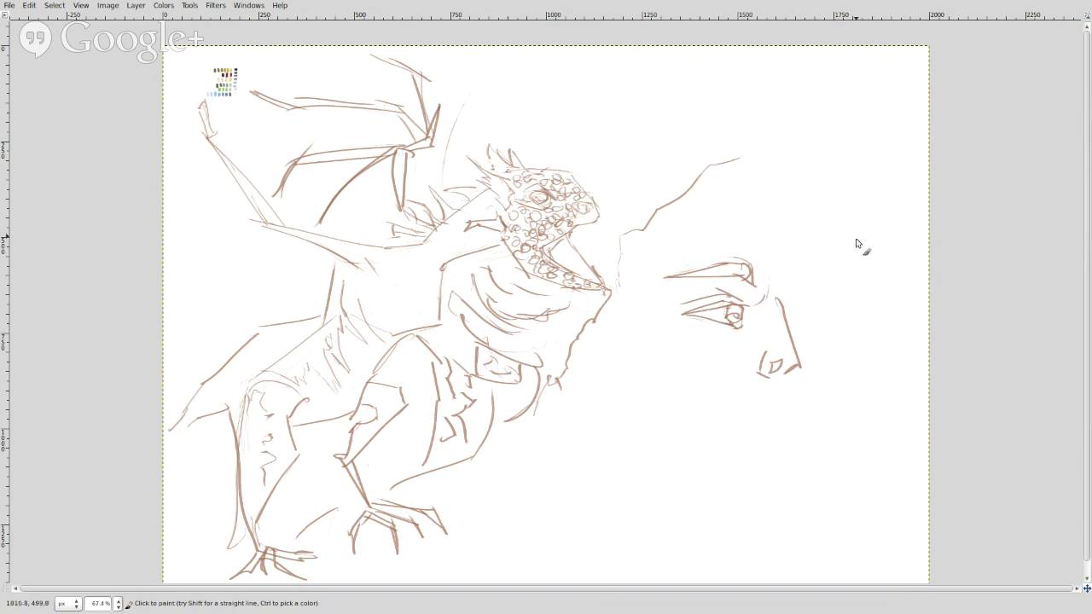
Step: Sketch the face's far eye and eyebrow, and outline the forehead and top of the head
drag(787, 274, 782, 305)
mouse_move(785, 301)
mouse_down()
mouse_move(839, 305)
mouse_move(815, 308)
mouse_up()
mouse_move(827, 303)
mouse_down()
mouse_move(837, 279)
mouse_move(806, 280)
mouse_move(845, 255)
mouse_up()
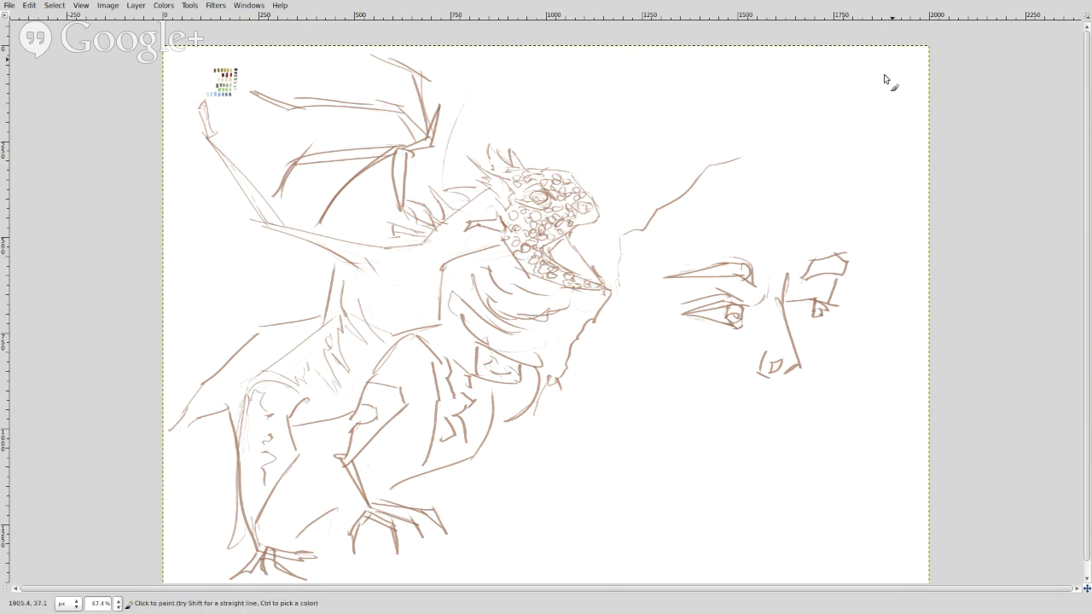
drag(847, 248, 826, 192)
mouse_move(824, 189)
mouse_down()
mouse_move(798, 162)
mouse_move(772, 167)
mouse_move(742, 149)
mouse_up()
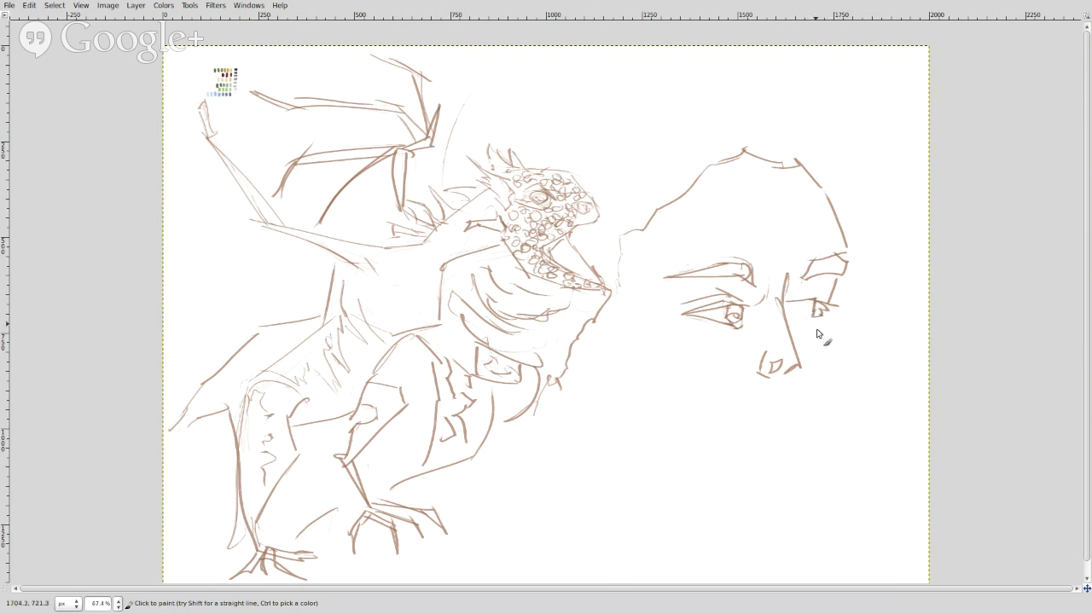
Step: Outline the face's far cheek down to the chin and draw the lips
mouse_move(793, 313)
mouse_down()
mouse_move(825, 316)
mouse_move(826, 348)
mouse_up()
drag(828, 350, 777, 445)
drag(775, 384, 793, 403)
drag(726, 413, 780, 392)
drag(778, 401, 714, 414)
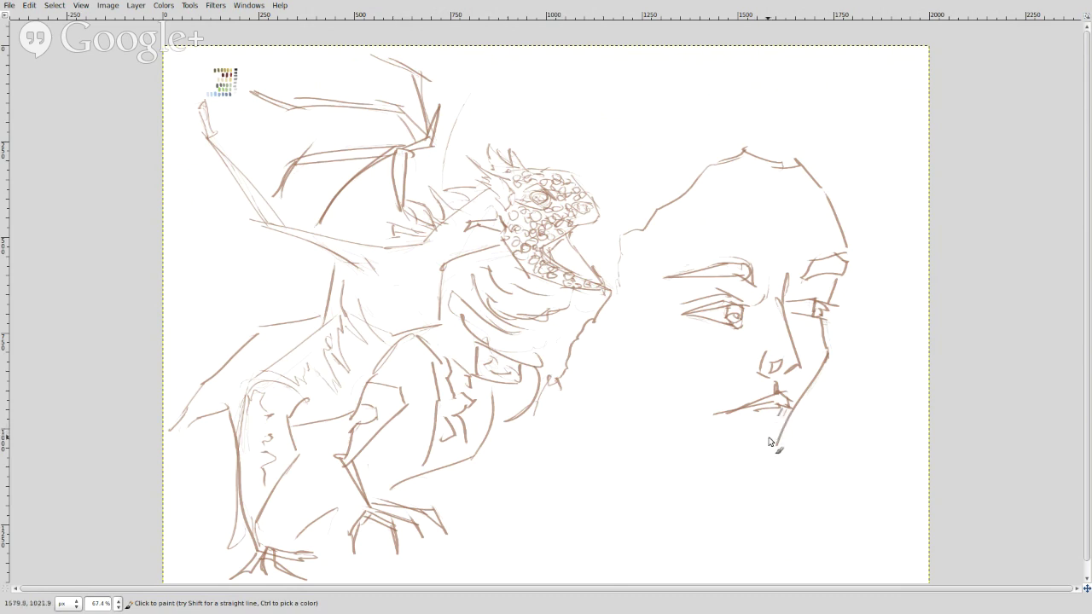
mouse_move(779, 420)
mouse_down()
mouse_move(768, 427)
mouse_move(773, 418)
mouse_up()
Step: Sketch the chin and jawline, and add a long straight line beneath them starting from a short curved stroke
mouse_move(778, 433)
mouse_down()
mouse_move(766, 462)
mouse_move(701, 449)
mouse_up()
drag(705, 447, 641, 445)
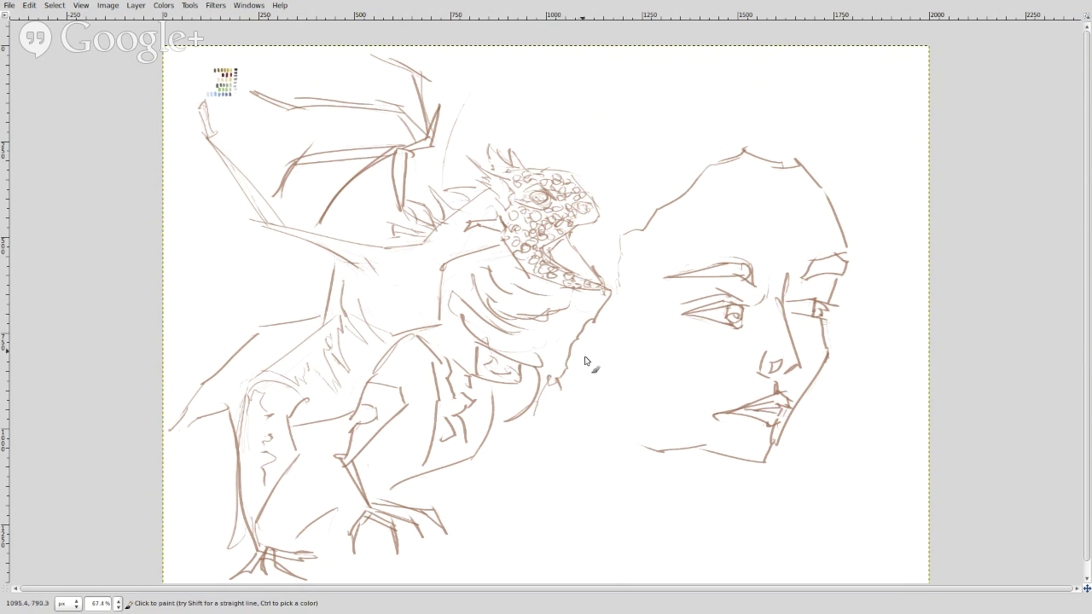
drag(570, 421, 586, 457)
shift+click(753, 469)
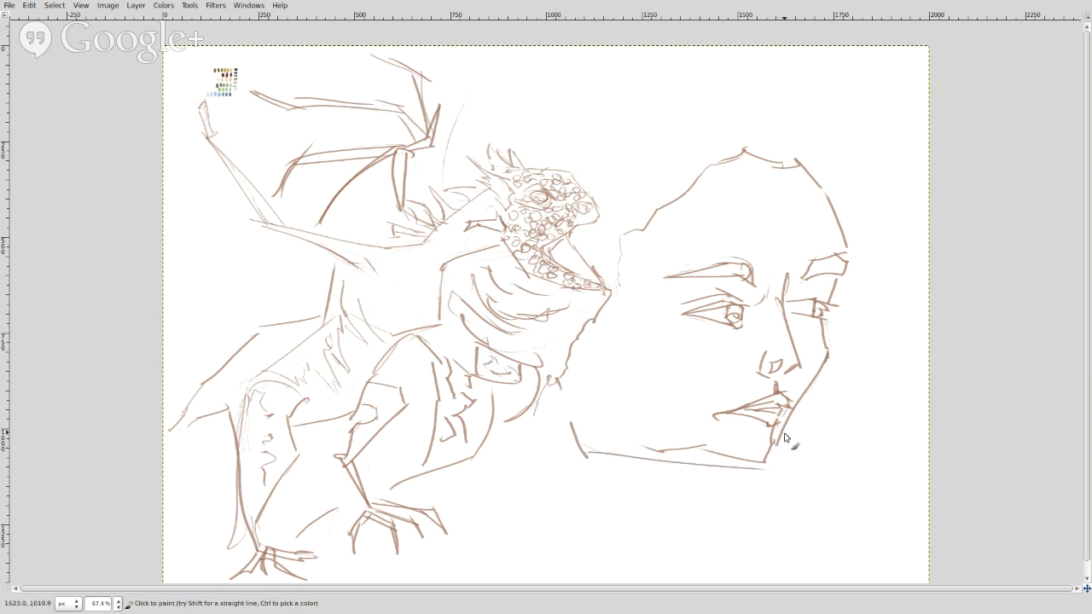
Step: Finish the jawline with the front neck line below it, and outline the hair mass around the back and top of the head
mouse_move(712, 461)
mouse_down()
mouse_move(725, 448)
mouse_move(767, 468)
mouse_up()
mouse_move(608, 461)
mouse_down()
mouse_move(715, 447)
mouse_move(664, 537)
mouse_up()
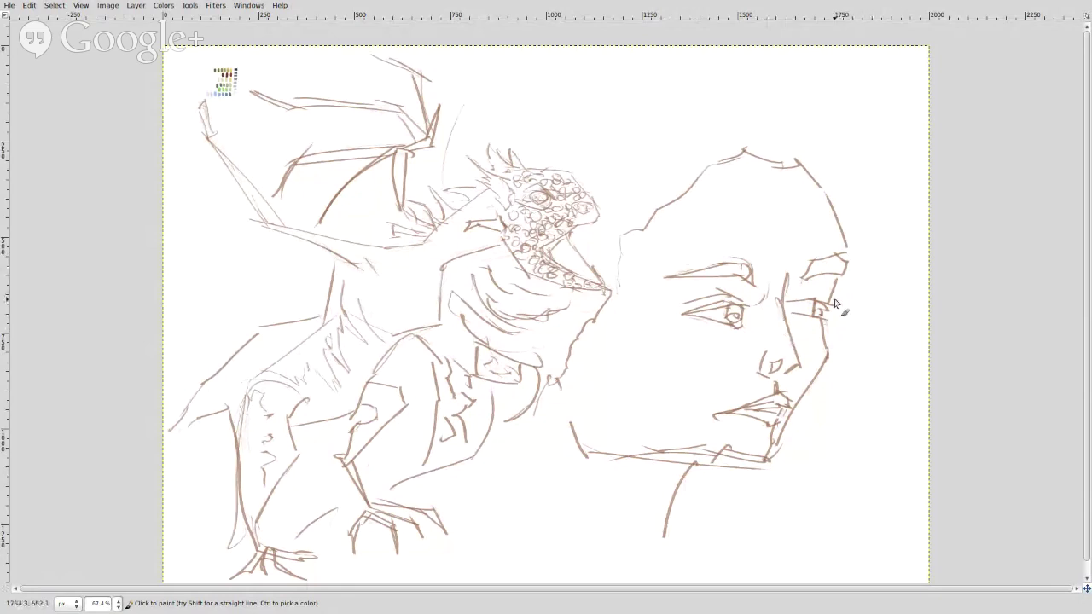
mouse_move(837, 300)
mouse_down()
mouse_move(833, 336)
mouse_move(850, 287)
mouse_move(819, 314)
mouse_move(852, 273)
mouse_move(860, 238)
mouse_move(851, 252)
mouse_move(829, 200)
mouse_move(862, 241)
mouse_move(825, 168)
mouse_move(838, 177)
mouse_move(796, 123)
mouse_move(728, 97)
mouse_move(771, 108)
mouse_move(785, 120)
mouse_move(750, 95)
mouse_move(784, 138)
mouse_move(796, 121)
mouse_move(715, 86)
mouse_up()
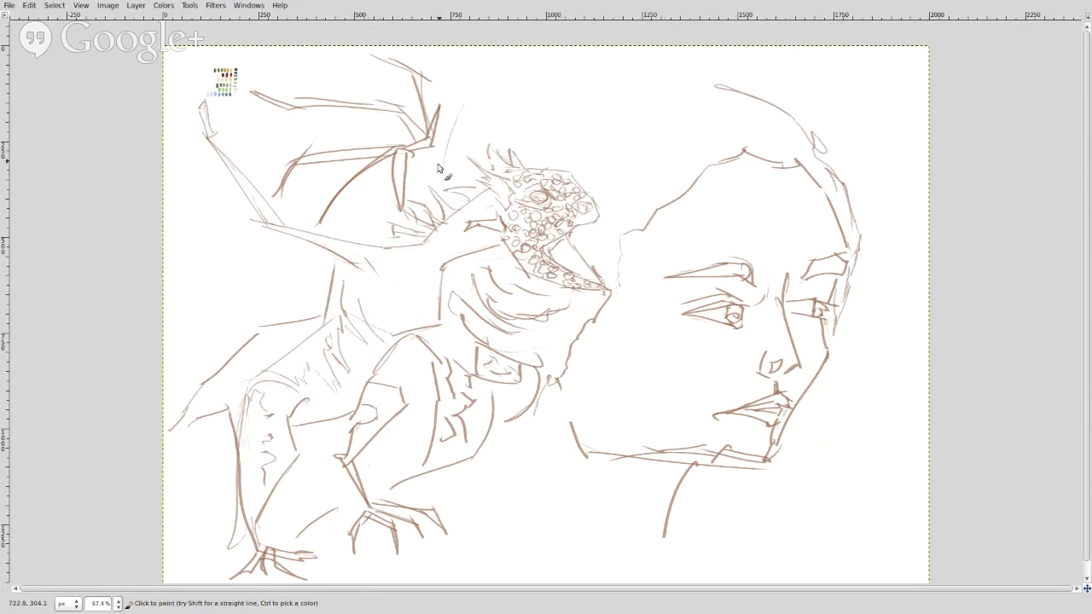
mouse_move(436, 182)
mouse_down()
mouse_move(474, 102)
mouse_move(456, 125)
mouse_move(524, 87)
mouse_move(502, 94)
mouse_move(604, 80)
mouse_up()
mouse_move(472, 135)
mouse_down()
mouse_move(559, 76)
mouse_move(689, 93)
mouse_move(761, 86)
mouse_up()
drag(628, 75, 515, 82)
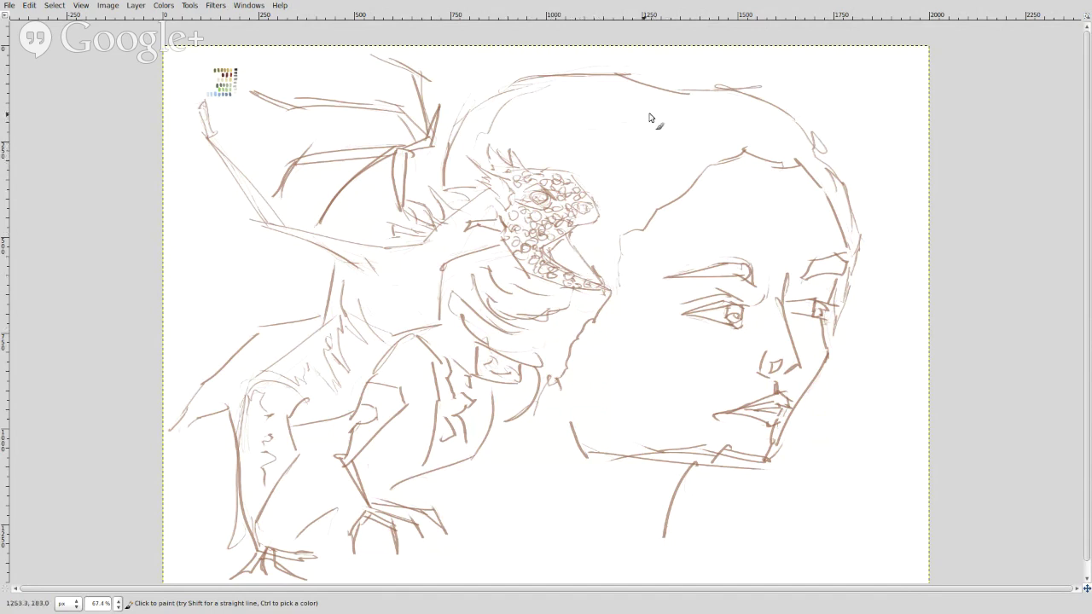
mouse_move(477, 168)
mouse_down()
mouse_move(487, 124)
mouse_move(504, 116)
mouse_move(675, 94)
mouse_move(630, 94)
mouse_move(687, 88)
mouse_move(800, 109)
mouse_up()
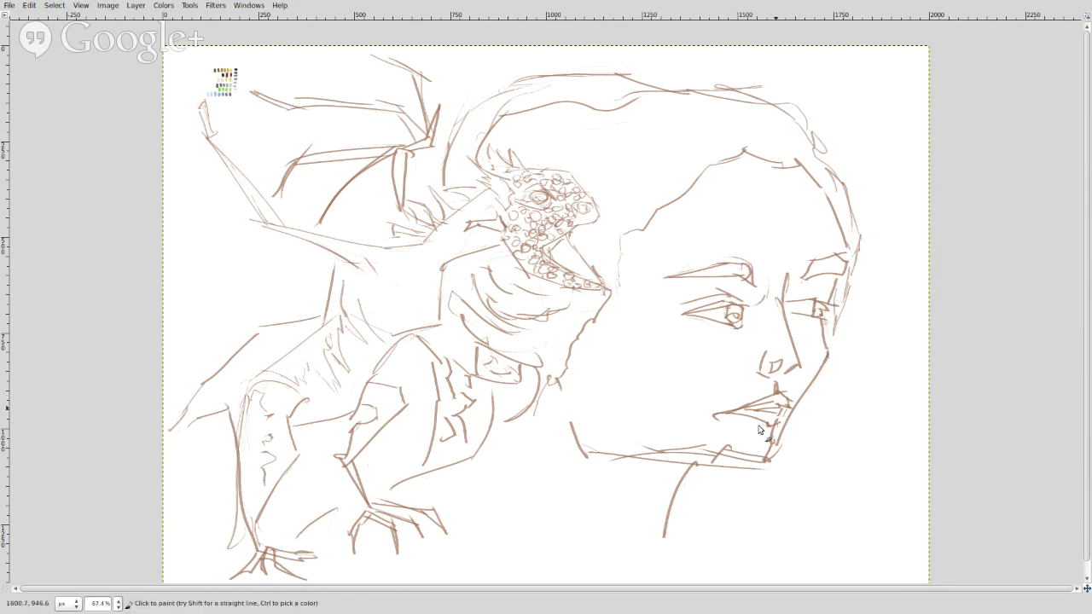
Step: Sketch the back of the neck, a neck tendon and the start of the far shoulder line
drag(649, 510, 645, 562)
mouse_move(567, 493)
mouse_down()
mouse_move(583, 560)
mouse_move(565, 492)
mouse_up()
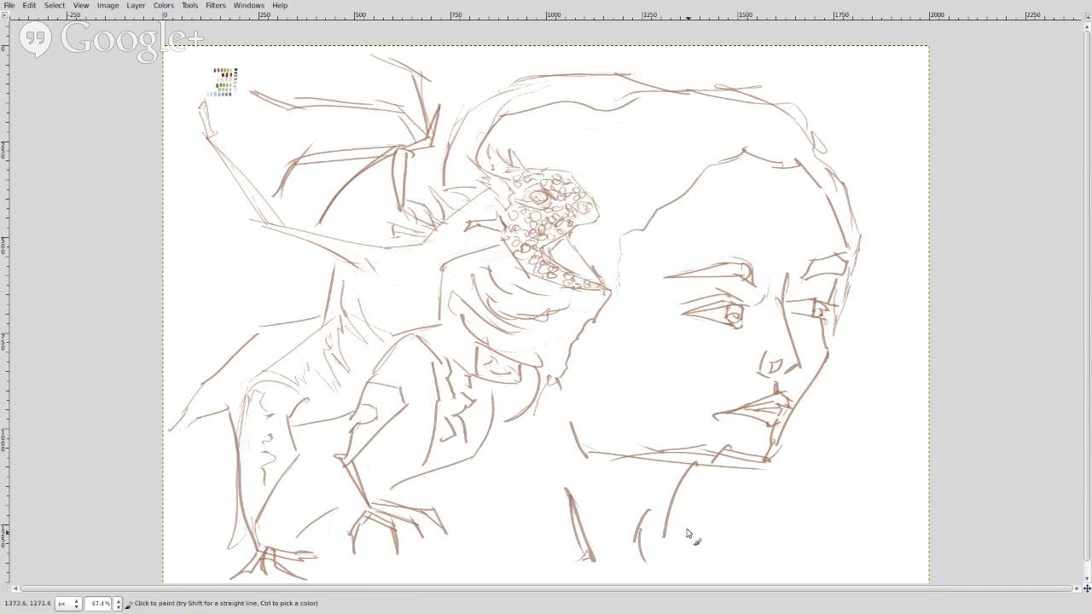
drag(674, 540, 753, 569)
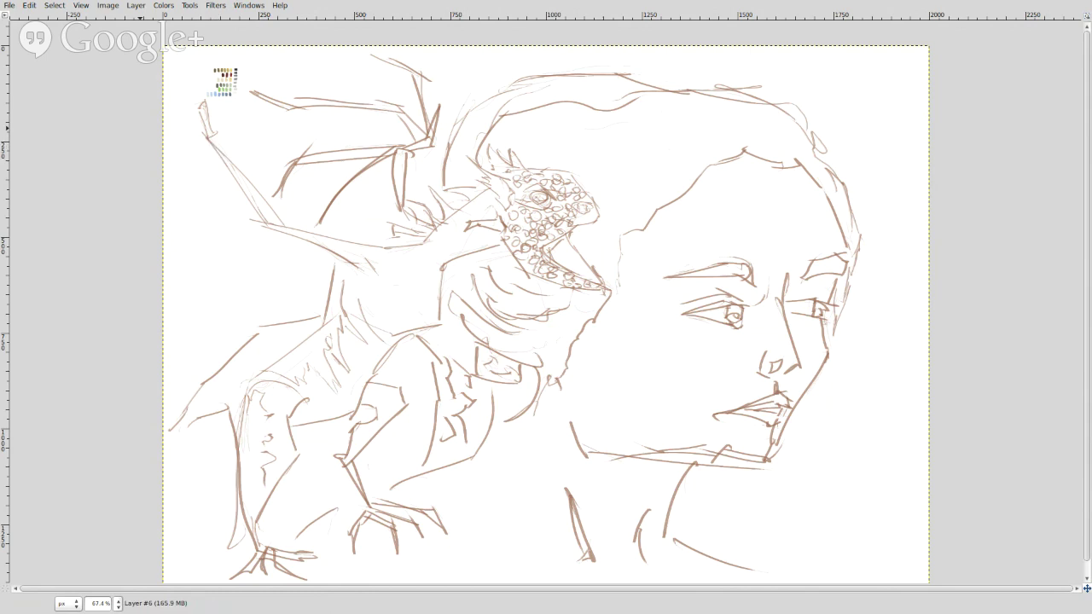
Step: Scale the dragon and face sketch down to about two thirds and move it nearer the canvas centre
click(277, 207)
mouse_move(277, 207)
mouse_down()
mouse_move(504, 285)
mouse_move(651, 361)
mouse_move(529, 367)
mouse_up()
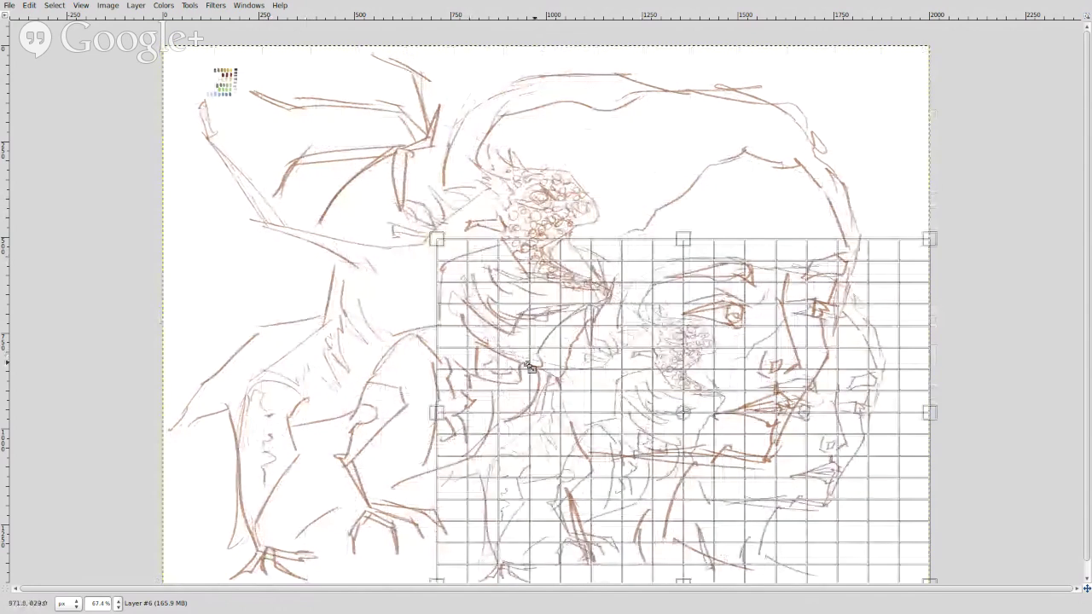
key(Return)
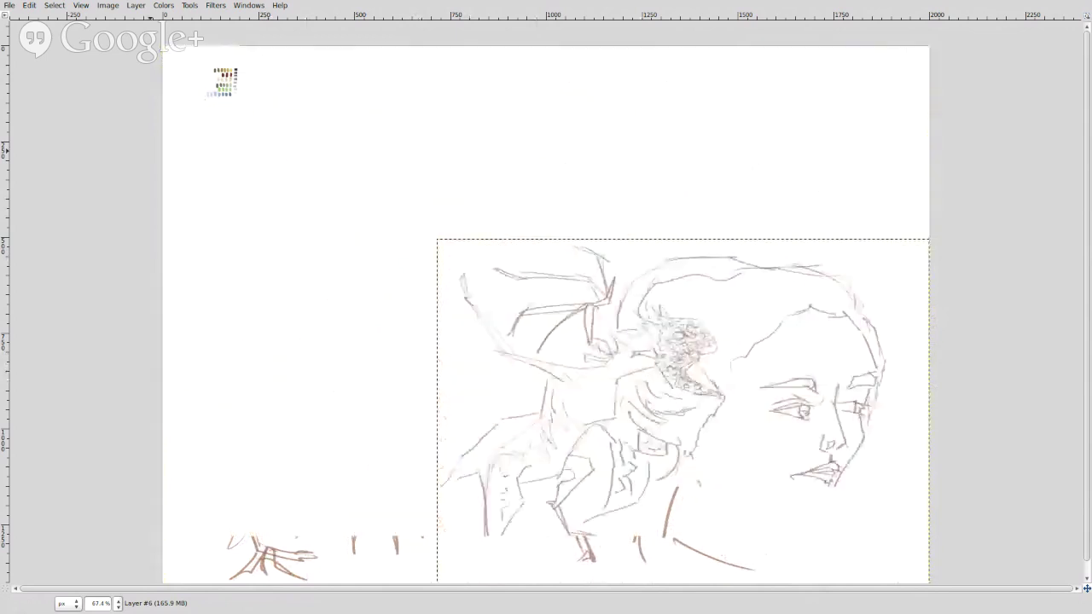
mouse_move(663, 370)
mouse_down()
mouse_move(544, 275)
mouse_move(594, 271)
mouse_move(581, 254)
mouse_up()
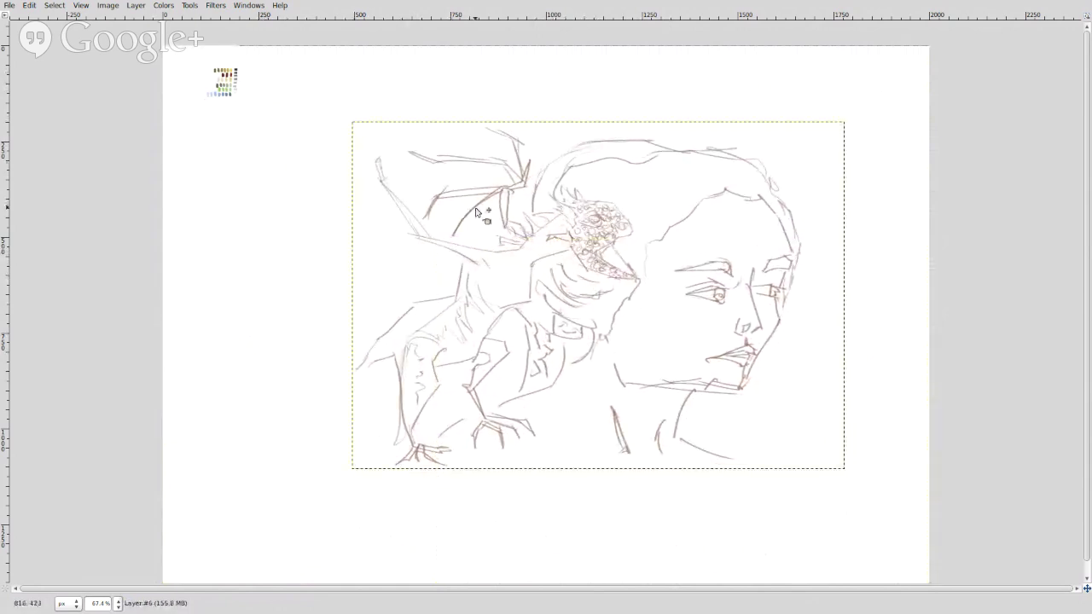
drag(535, 264, 538, 285)
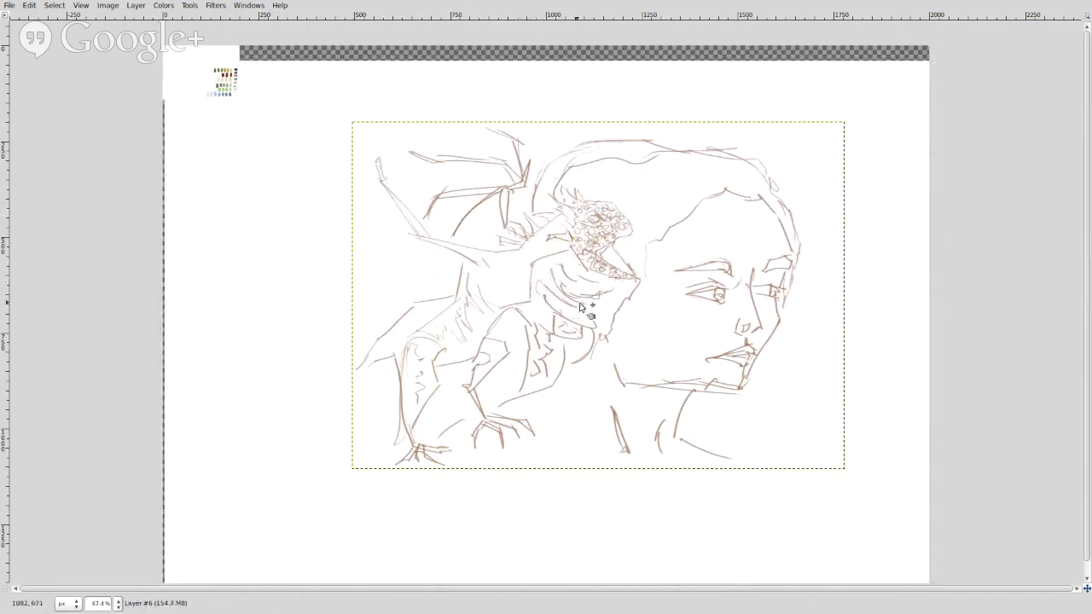
Step: Add a new canvas-sized layer and draw a small flat box in the empty area beyond the forehead
click(135, 6)
key(Escape)
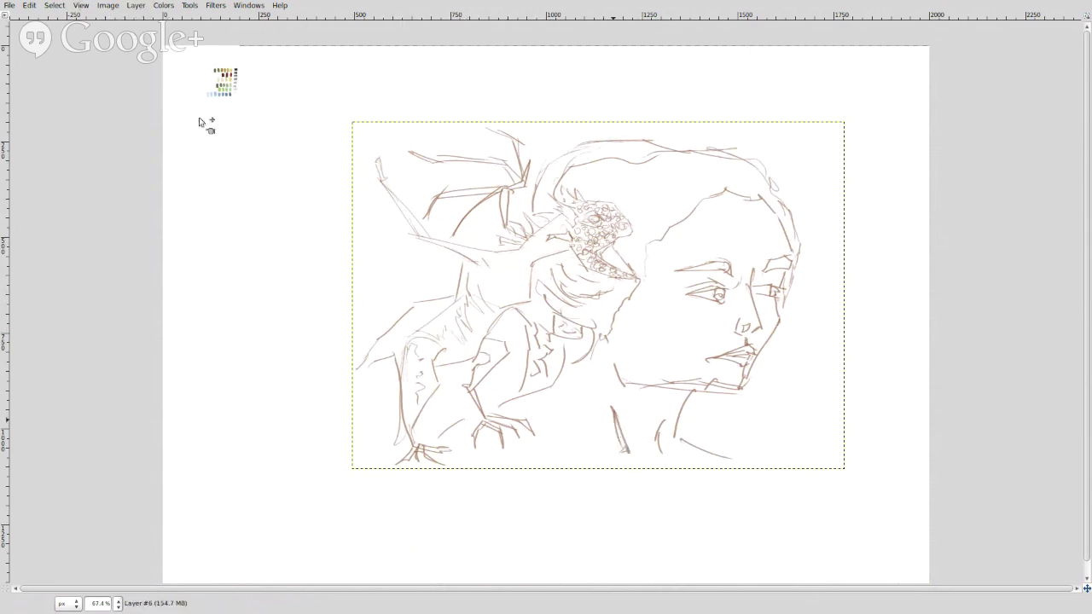
key(shift+ctrl+n)
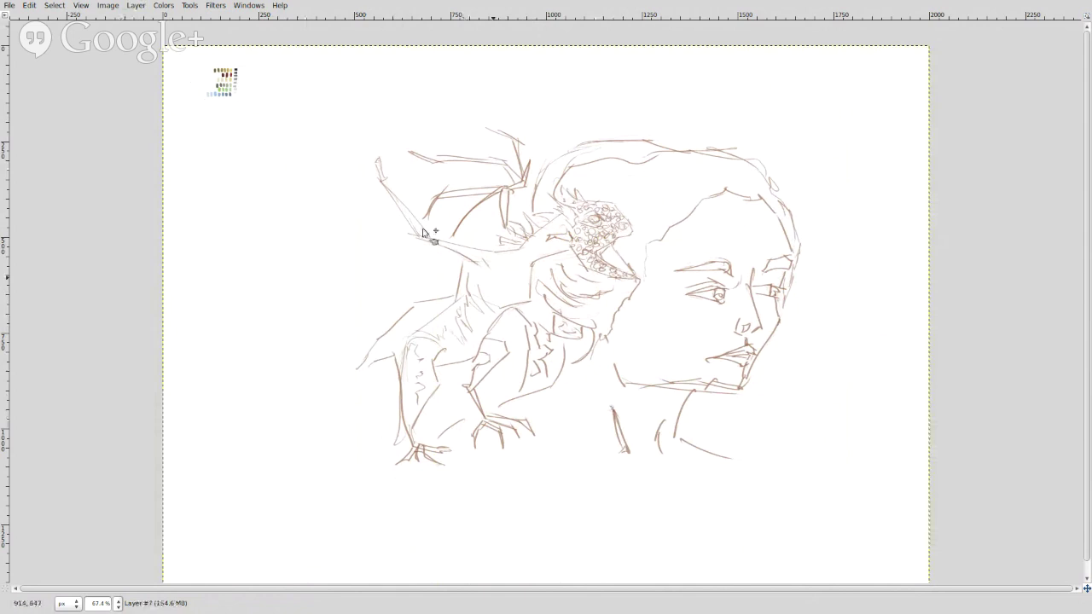
click(135, 6)
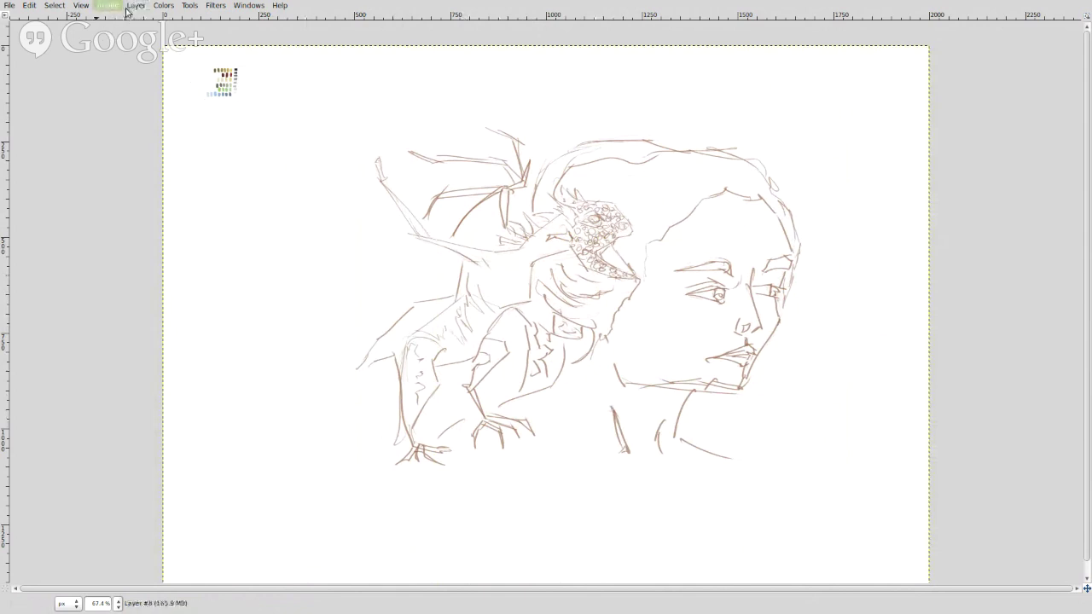
click(346, 191)
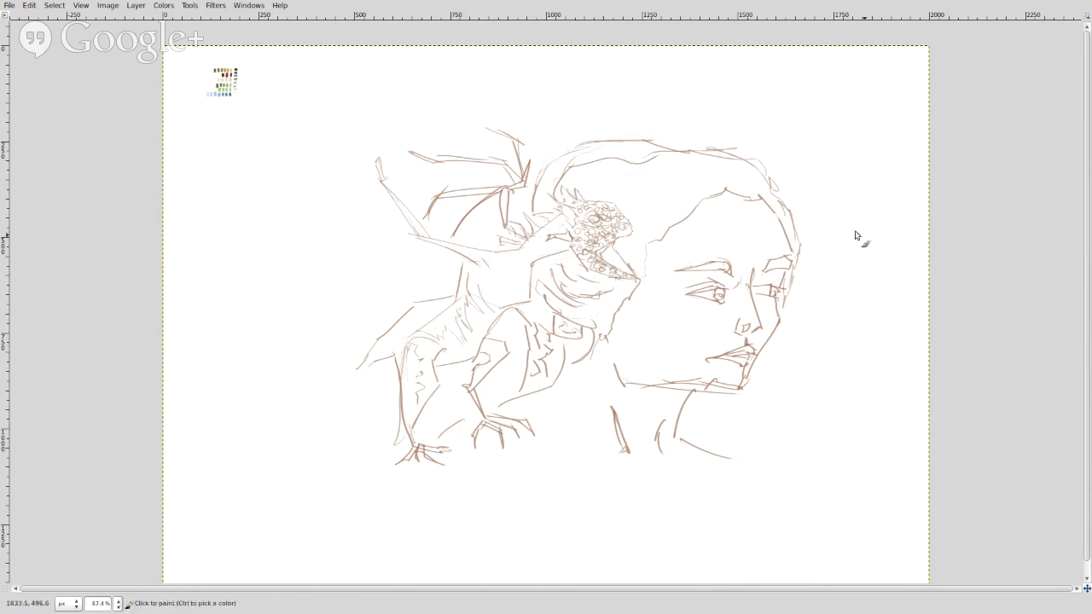
mouse_move(827, 152)
mouse_down()
mouse_move(887, 153)
mouse_move(855, 151)
mouse_move(882, 161)
mouse_move(888, 151)
mouse_move(895, 167)
mouse_move(822, 163)
mouse_up()
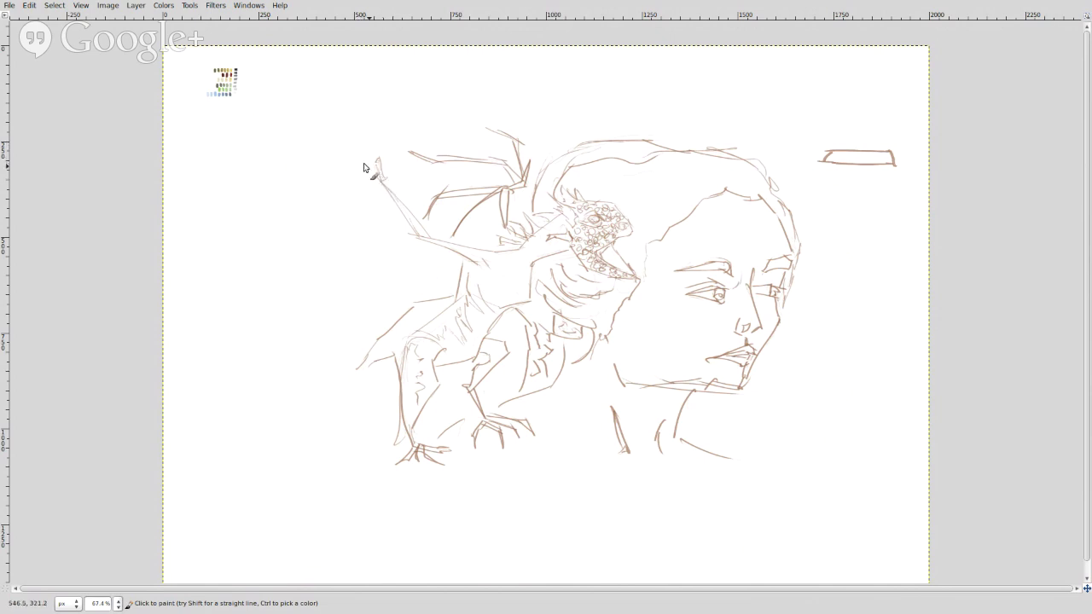
Step: Draw the near wing's joint and its long finger bones fanning out toward the canvas edge
drag(349, 152, 381, 176)
drag(219, 122, 355, 173)
mouse_move(224, 132)
mouse_down()
mouse_move(319, 160)
mouse_move(354, 178)
mouse_up()
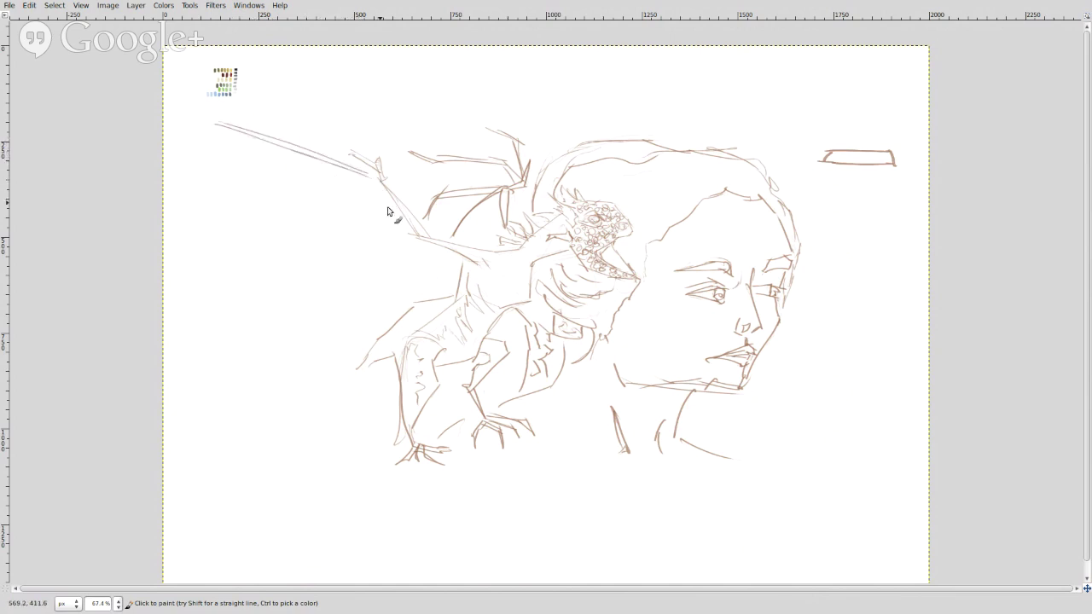
drag(353, 175, 167, 220)
drag(350, 178, 186, 205)
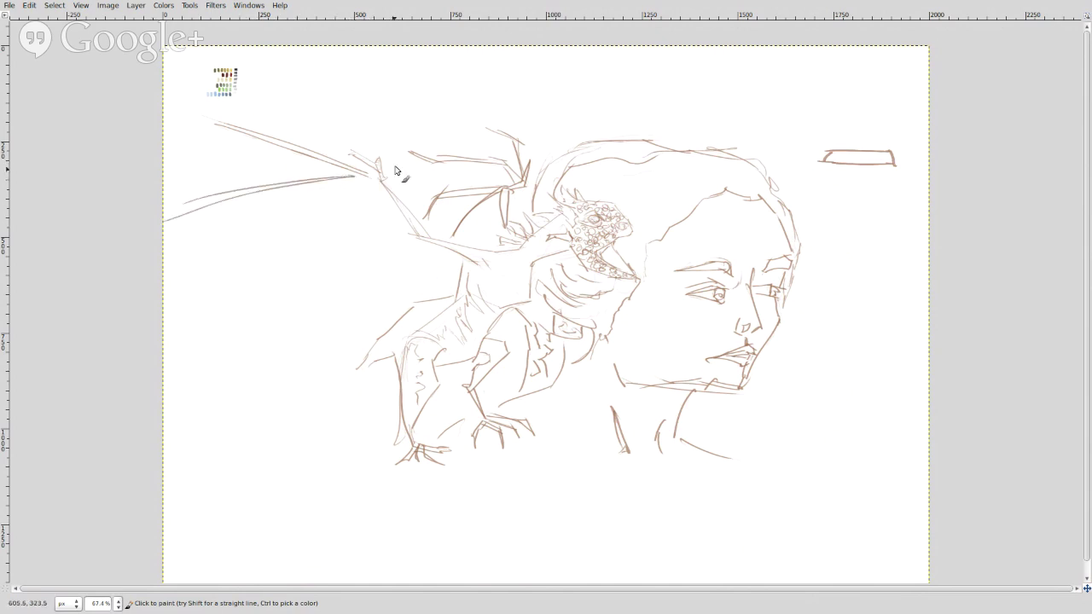
mouse_move(355, 177)
mouse_down()
mouse_move(290, 219)
mouse_move(189, 325)
mouse_move(205, 404)
mouse_move(217, 326)
mouse_move(197, 386)
mouse_up()
drag(363, 178, 185, 321)
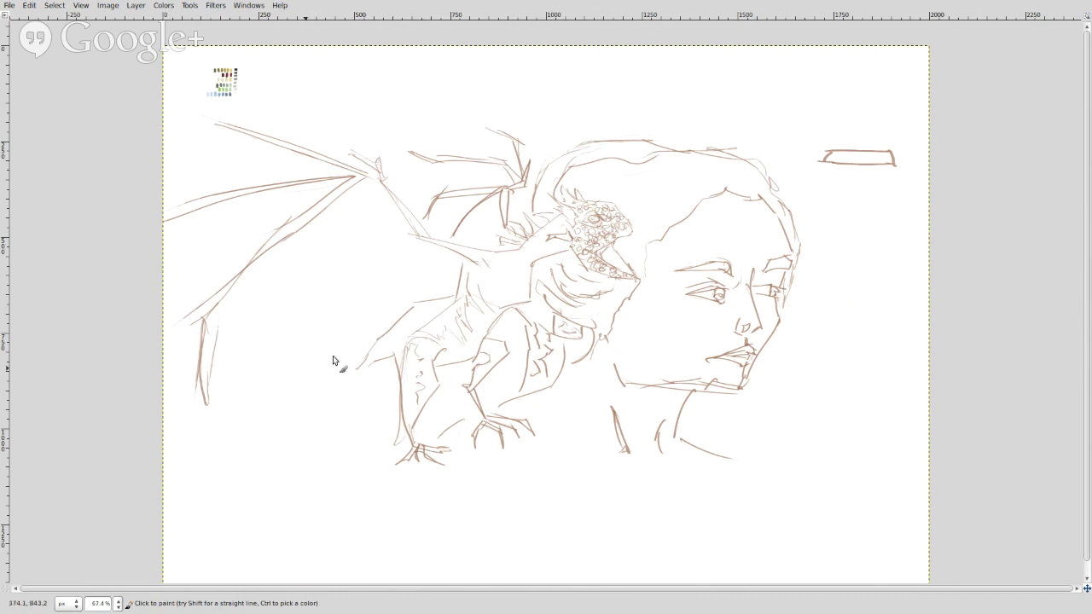
Step: Outline the near wing's lower membrane edge and the far wing's upper membrane edge
mouse_move(418, 305)
mouse_down()
mouse_move(292, 359)
mouse_move(302, 354)
mouse_move(209, 408)
mouse_up()
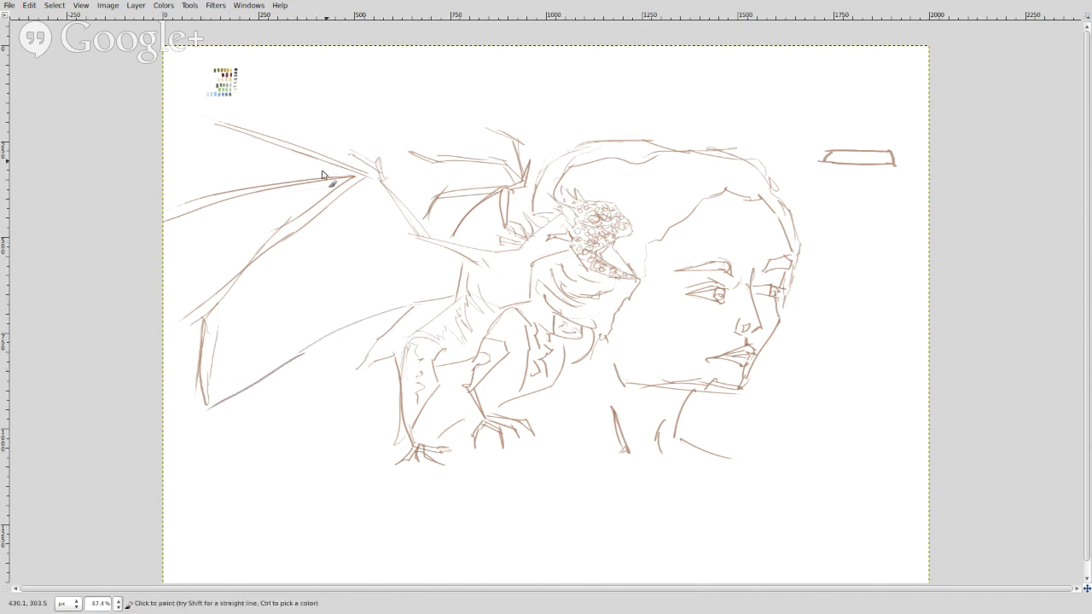
drag(198, 398, 163, 365)
drag(356, 151, 355, 99)
mouse_move(347, 90)
mouse_down()
mouse_move(452, 92)
mouse_move(504, 123)
mouse_up()
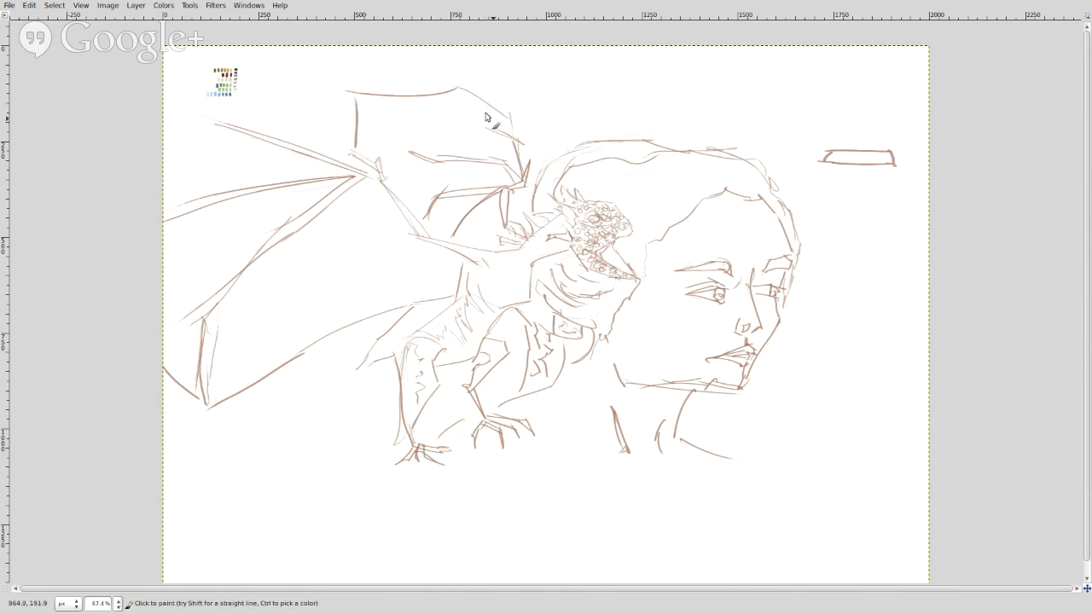
drag(446, 83, 499, 130)
Step: Add crease marks to the near wing's membrane and sketch the woman's near shoulder slope below the dragon's claws
mouse_move(450, 273)
mouse_down()
mouse_move(376, 259)
mouse_move(347, 266)
mouse_move(372, 274)
mouse_move(336, 272)
mouse_move(325, 263)
mouse_move(354, 252)
mouse_move(263, 210)
mouse_move(244, 217)
mouse_move(285, 223)
mouse_move(255, 211)
mouse_move(257, 188)
mouse_move(235, 177)
mouse_move(289, 172)
mouse_up()
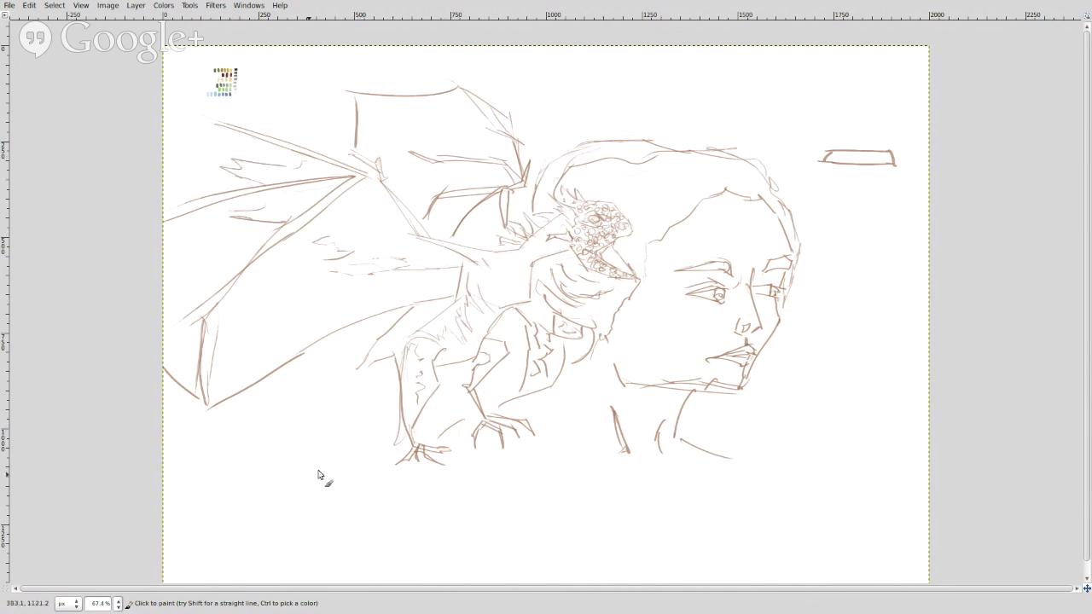
mouse_move(317, 352)
mouse_down()
mouse_move(293, 381)
mouse_move(316, 346)
mouse_up()
drag(390, 460, 343, 522)
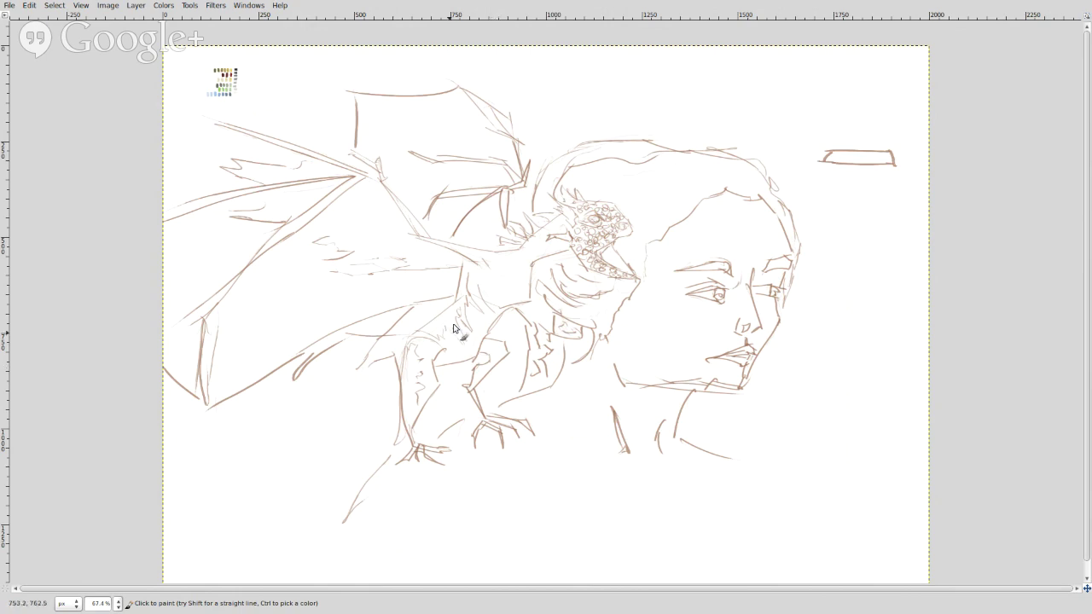
Step: Add fold strokes across the far wing, a long crease in the near wing, and reinforce the wing arm
mouse_move(430, 159)
mouse_down()
mouse_move(358, 149)
mouse_move(415, 154)
mouse_move(366, 142)
mouse_move(389, 115)
mouse_move(390, 139)
mouse_move(408, 131)
mouse_move(436, 151)
mouse_move(453, 127)
mouse_move(444, 145)
mouse_move(455, 151)
mouse_move(466, 132)
mouse_move(465, 151)
mouse_move(488, 133)
mouse_up()
mouse_move(494, 152)
mouse_down()
mouse_move(502, 137)
mouse_move(480, 193)
mouse_move(448, 185)
mouse_up()
mouse_move(452, 176)
mouse_down()
mouse_move(425, 200)
mouse_move(437, 188)
mouse_move(408, 181)
mouse_move(396, 158)
mouse_move(384, 168)
mouse_up()
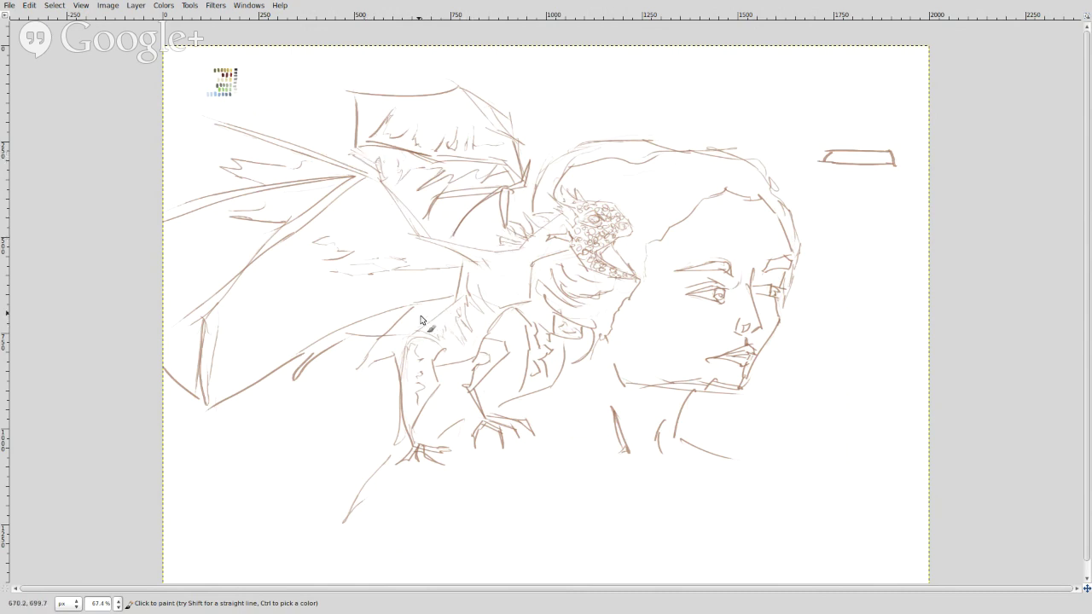
drag(360, 309, 255, 316)
mouse_move(384, 200)
mouse_down()
mouse_move(402, 228)
mouse_move(461, 261)
mouse_up()
Step: Extend the woman's far shoulder into the upper arm, and mark light contour strokes on her cheek and forehead
mouse_move(733, 457)
mouse_down()
mouse_move(772, 453)
mouse_move(820, 485)
mouse_move(828, 512)
mouse_move(804, 563)
mouse_up()
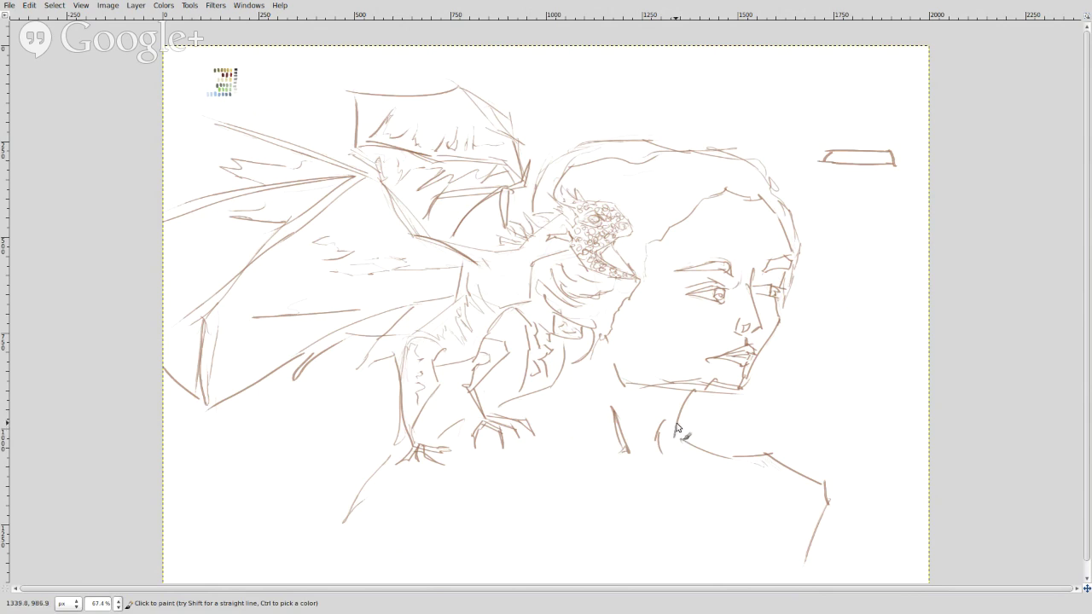
mouse_move(665, 306)
mouse_down()
mouse_move(683, 323)
mouse_move(683, 350)
mouse_move(657, 363)
mouse_move(683, 354)
mouse_move(677, 369)
mouse_up()
drag(762, 233, 769, 223)
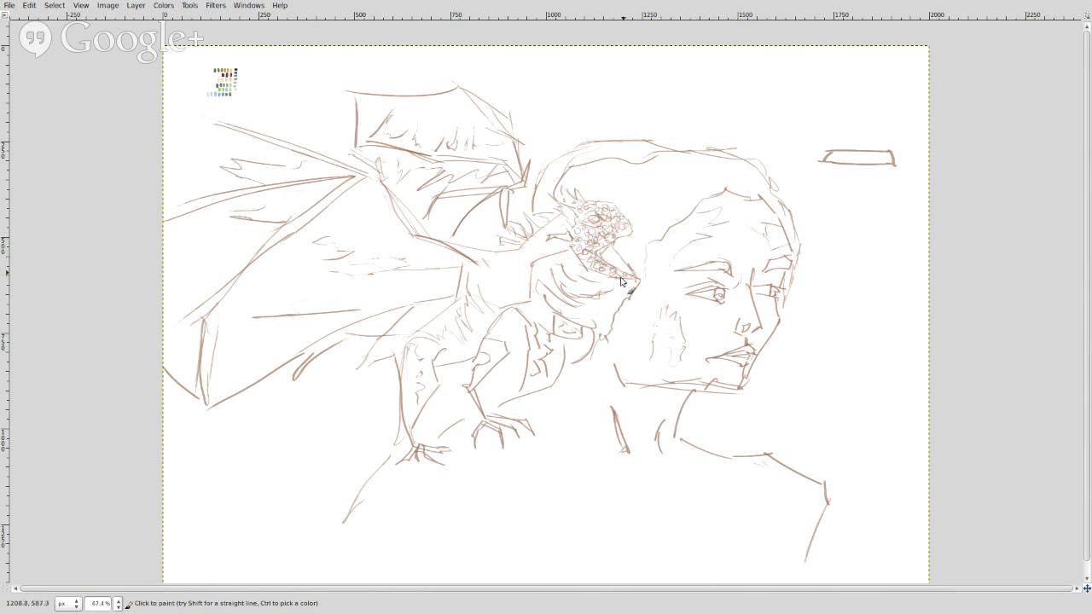
Step: Draw hair strands sweeping over the head, along the side of the face and behind the dragon's head
mouse_move(680, 246)
mouse_down()
mouse_move(633, 324)
mouse_move(575, 383)
mouse_up()
drag(570, 341, 581, 311)
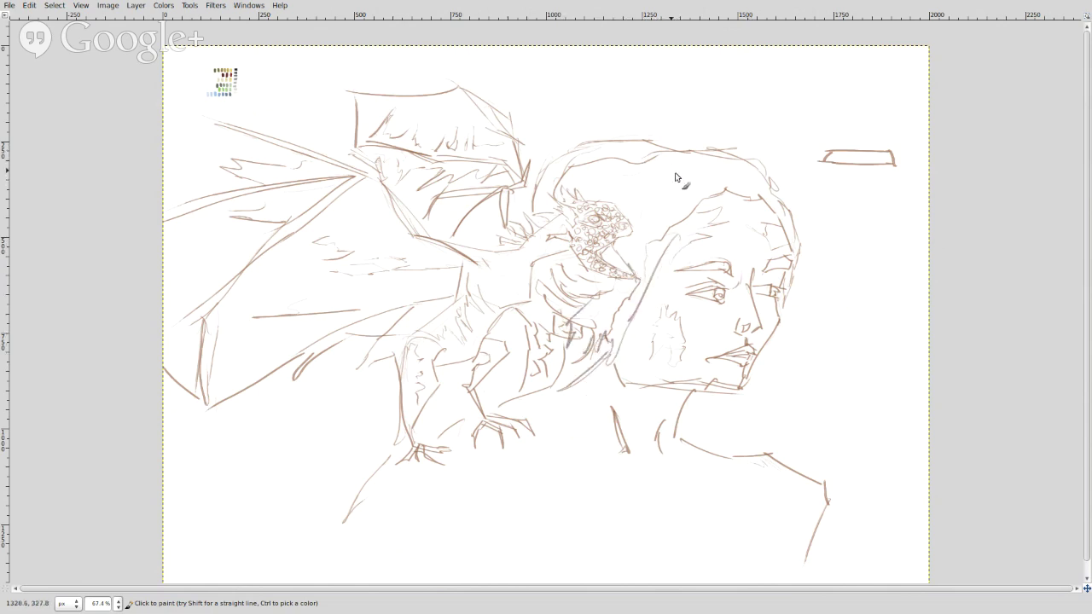
mouse_move(580, 194)
mouse_down()
mouse_move(626, 159)
mouse_move(748, 159)
mouse_up()
drag(750, 207, 711, 160)
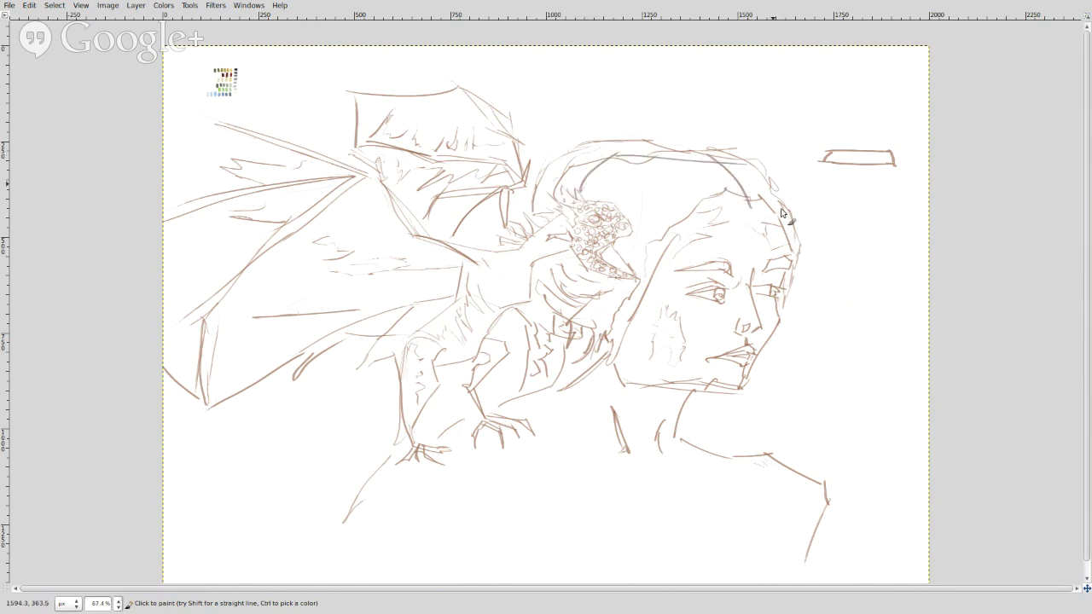
mouse_move(739, 181)
mouse_down()
mouse_move(774, 208)
mouse_move(751, 181)
mouse_up()
mouse_move(638, 202)
mouse_down()
mouse_move(683, 157)
mouse_move(573, 155)
mouse_up()
drag(640, 285, 623, 312)
drag(585, 173, 539, 211)
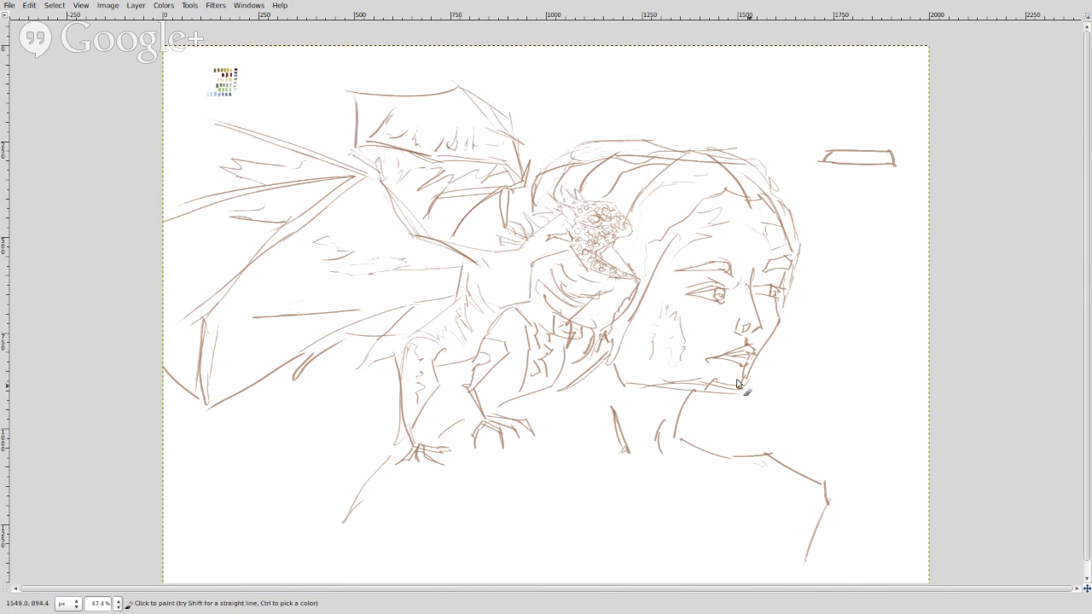
Step: Draw the horizon line on both sides of the figures, and long border lines across the canvas above and below them
drag(757, 371, 912, 370)
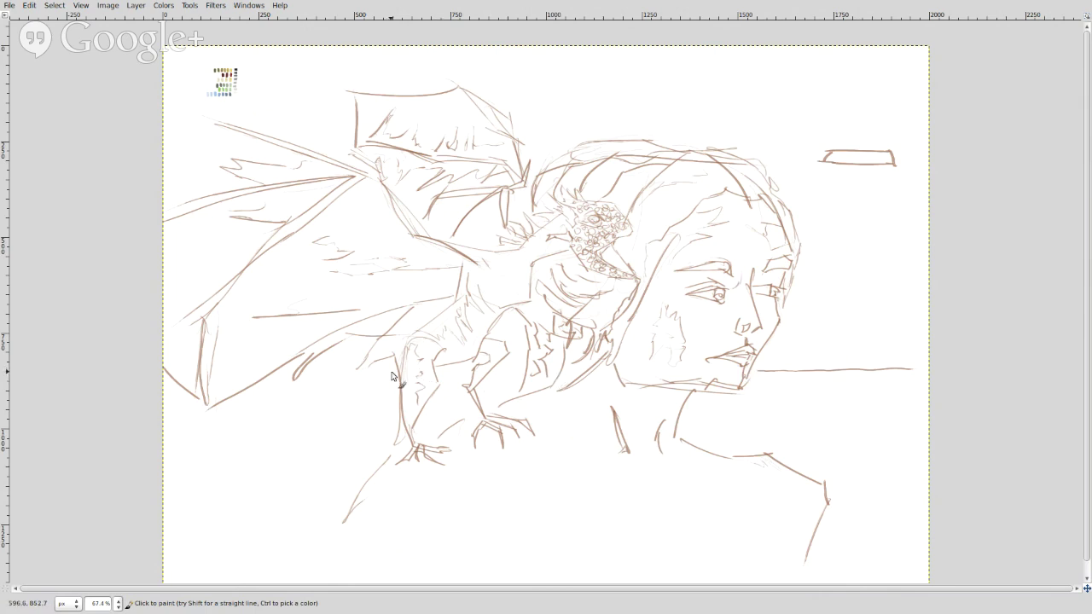
drag(389, 373, 299, 374)
mouse_move(164, 73)
mouse_down()
mouse_move(851, 78)
mouse_move(956, 94)
mouse_up()
mouse_move(168, 516)
mouse_down()
mouse_move(715, 535)
mouse_move(942, 529)
mouse_up()
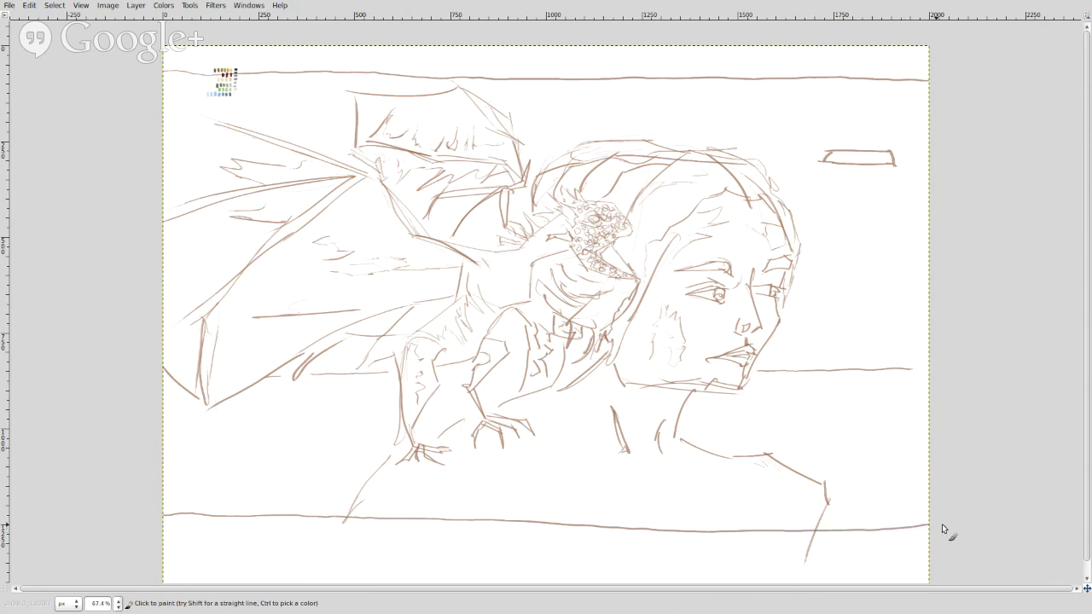
Step: Sketch a tall pointed tower with a rocky skyline beyond the face, and small peaks on the horizon beneath the wing
mouse_move(917, 368)
mouse_down()
mouse_move(883, 338)
mouse_move(873, 292)
mouse_move(834, 249)
mouse_move(868, 293)
mouse_move(848, 221)
mouse_move(871, 341)
mouse_move(847, 362)
mouse_up()
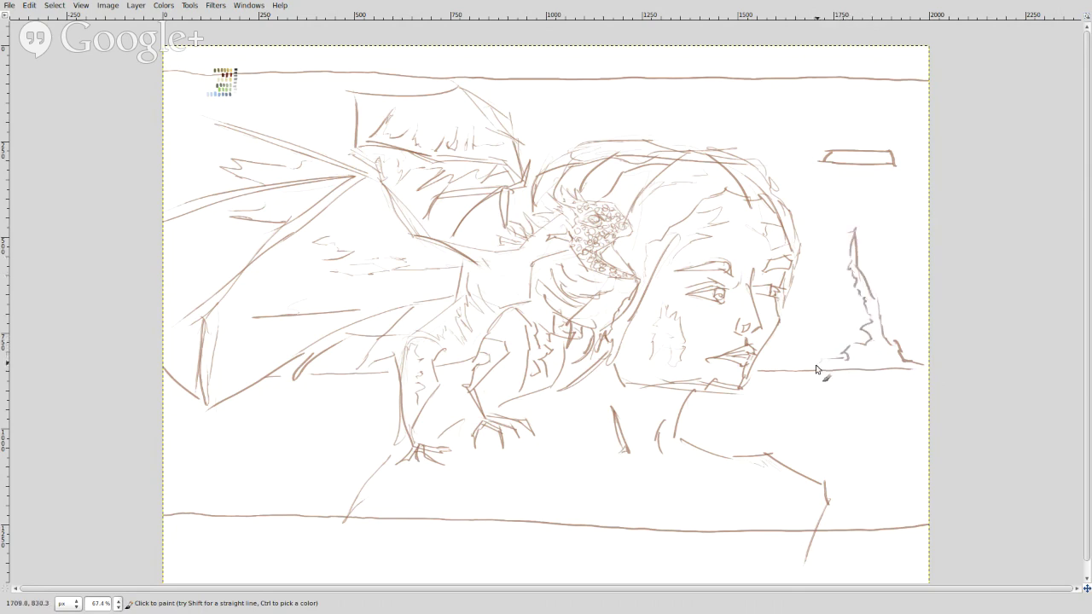
mouse_move(825, 370)
mouse_down()
mouse_move(772, 364)
mouse_move(810, 355)
mouse_move(810, 343)
mouse_move(835, 358)
mouse_move(788, 349)
mouse_move(796, 332)
mouse_move(771, 363)
mouse_move(821, 365)
mouse_move(811, 341)
mouse_move(841, 352)
mouse_up()
mouse_move(360, 372)
mouse_down()
mouse_move(347, 349)
mouse_move(330, 372)
mouse_move(294, 370)
mouse_up()
Step: Fill the areas below the horizon on both sides of the figures with horizontal water ripple strokes
mouse_move(860, 337)
mouse_down()
mouse_move(789, 376)
mouse_move(834, 389)
mouse_move(760, 398)
mouse_move(812, 406)
mouse_move(696, 425)
mouse_move(721, 437)
mouse_move(702, 431)
mouse_move(878, 410)
mouse_move(798, 396)
mouse_move(875, 399)
mouse_move(837, 390)
mouse_move(902, 385)
mouse_up()
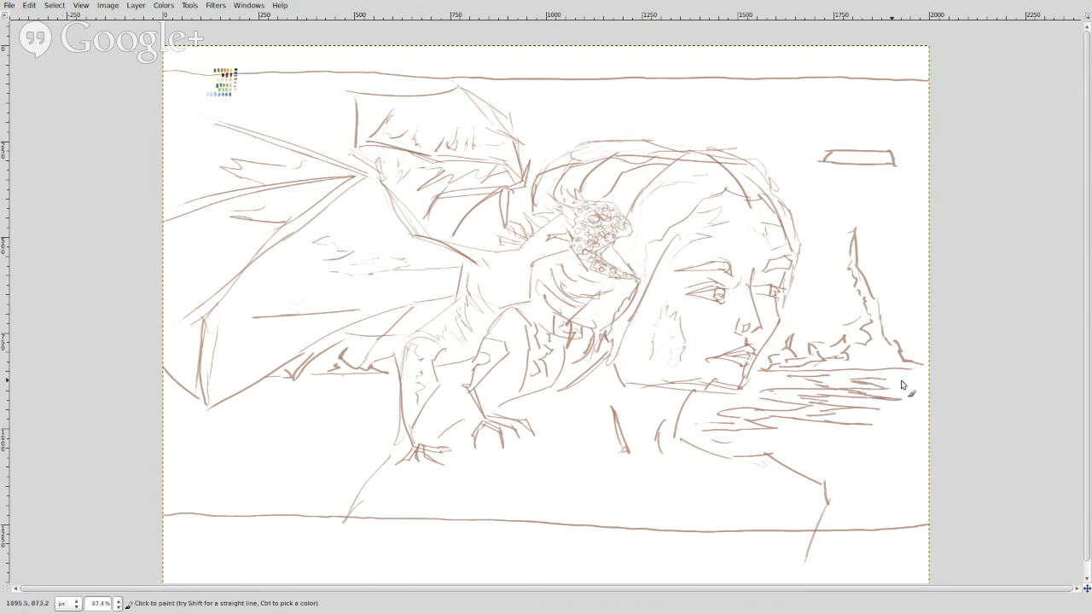
mouse_move(830, 449)
mouse_down()
mouse_move(789, 437)
mouse_move(834, 435)
mouse_move(893, 462)
mouse_move(843, 462)
mouse_move(879, 486)
mouse_move(850, 500)
mouse_move(902, 513)
mouse_move(919, 443)
mouse_move(865, 426)
mouse_move(911, 403)
mouse_move(906, 388)
mouse_move(850, 377)
mouse_move(766, 389)
mouse_up()
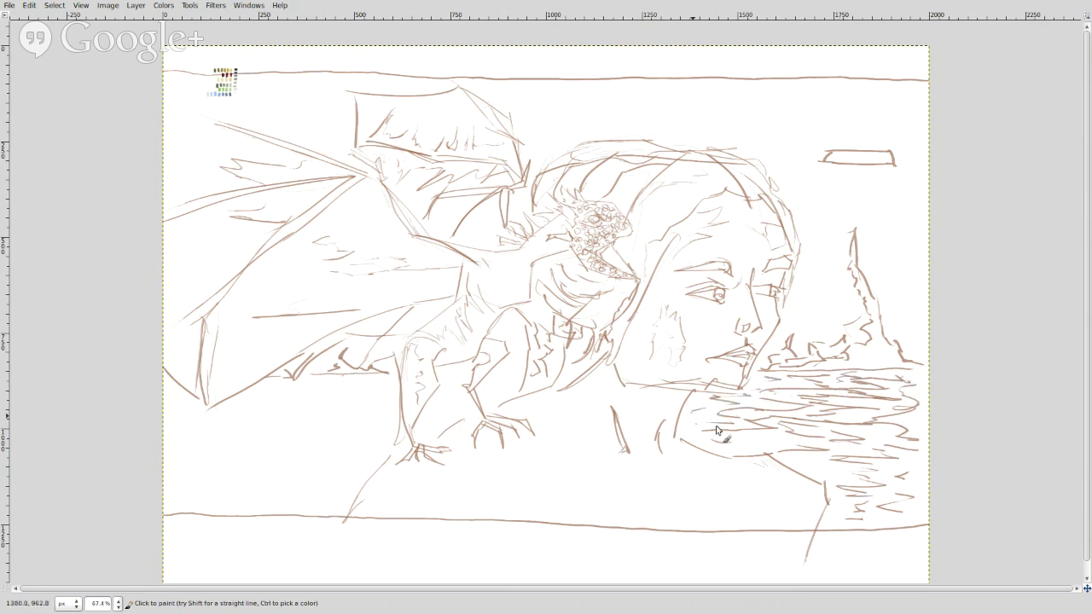
mouse_move(331, 512)
mouse_down()
mouse_move(287, 498)
mouse_move(271, 473)
mouse_move(328, 466)
mouse_move(294, 449)
mouse_move(347, 441)
mouse_move(272, 417)
mouse_move(349, 417)
mouse_move(272, 391)
mouse_move(307, 387)
mouse_move(380, 418)
mouse_move(355, 429)
mouse_move(381, 440)
mouse_move(364, 453)
mouse_move(366, 474)
mouse_move(287, 483)
mouse_move(358, 509)
mouse_up()
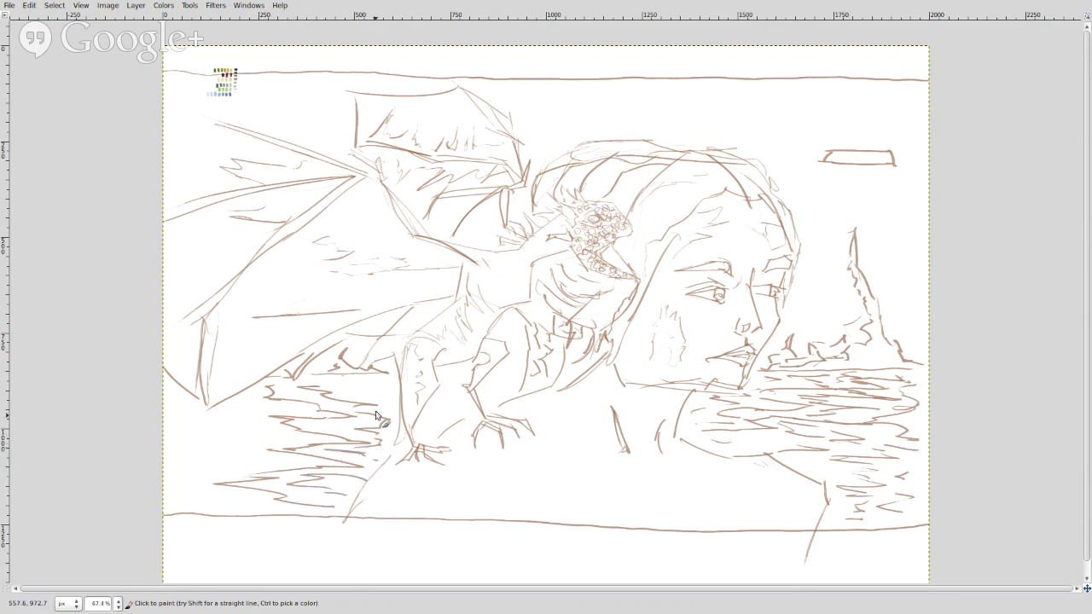
mouse_move(388, 408)
mouse_down()
mouse_move(341, 399)
mouse_move(356, 389)
mouse_up()
mouse_move(273, 515)
mouse_down()
mouse_move(219, 494)
mouse_move(205, 475)
mouse_move(275, 458)
mouse_move(266, 462)
mouse_move(287, 445)
mouse_move(256, 418)
mouse_move(271, 415)
mouse_move(243, 407)
mouse_move(224, 427)
mouse_move(198, 420)
mouse_move(208, 443)
mouse_move(191, 468)
mouse_move(204, 479)
mouse_move(184, 491)
mouse_move(202, 507)
mouse_move(190, 515)
mouse_move(176, 495)
mouse_up()
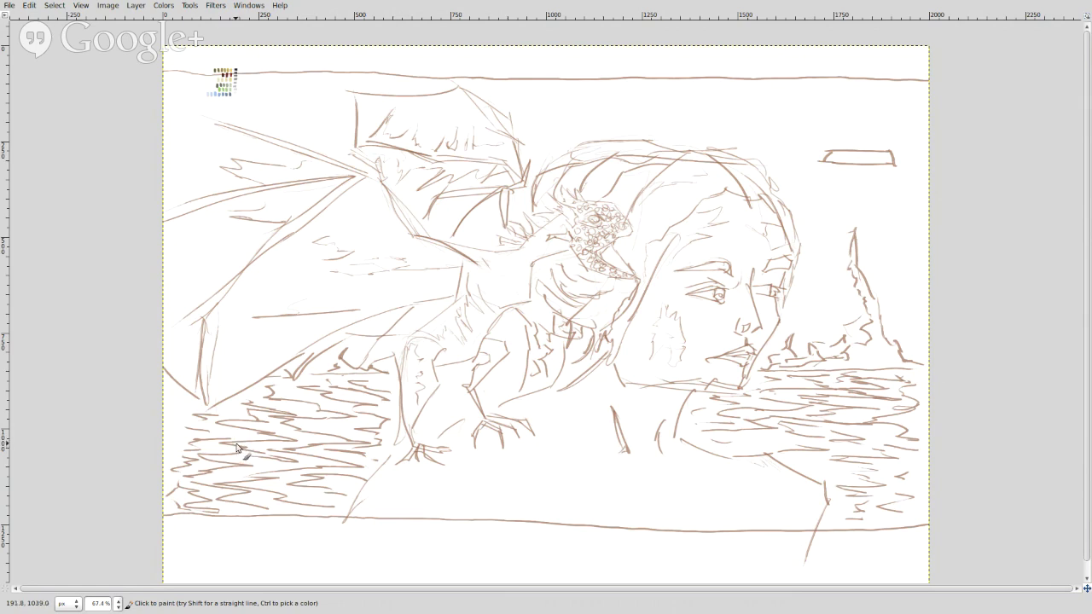
Step: Draw zigzag cloud streaks and small puffy clouds across the sky, plus diagonal hatching in the canvas's upper-right corner
mouse_move(191, 428)
mouse_down()
mouse_move(180, 409)
mouse_move(174, 424)
mouse_up()
mouse_move(691, 85)
mouse_down()
mouse_move(642, 104)
mouse_move(764, 130)
mouse_move(756, 138)
mouse_move(843, 181)
mouse_move(822, 193)
mouse_move(843, 210)
mouse_move(826, 234)
mouse_up()
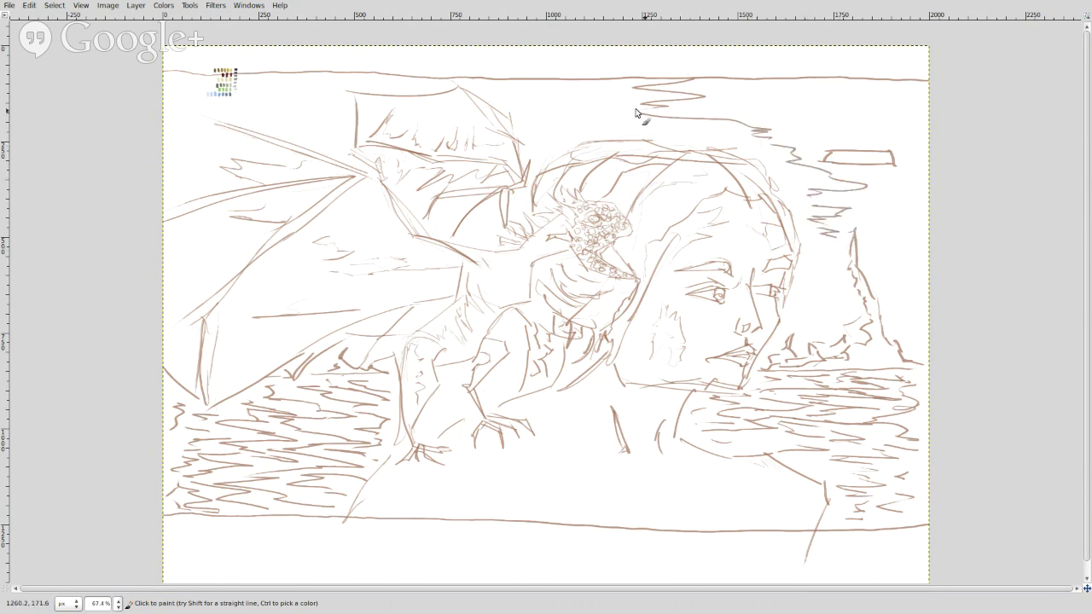
mouse_move(867, 271)
mouse_down()
mouse_move(899, 278)
mouse_move(884, 263)
mouse_move(898, 246)
mouse_move(876, 279)
mouse_up()
mouse_move(906, 322)
mouse_down()
mouse_move(891, 313)
mouse_move(915, 286)
mouse_move(913, 303)
mouse_move(903, 290)
mouse_up()
mouse_move(898, 222)
mouse_down()
mouse_move(911, 199)
mouse_move(896, 189)
mouse_move(887, 220)
mouse_up()
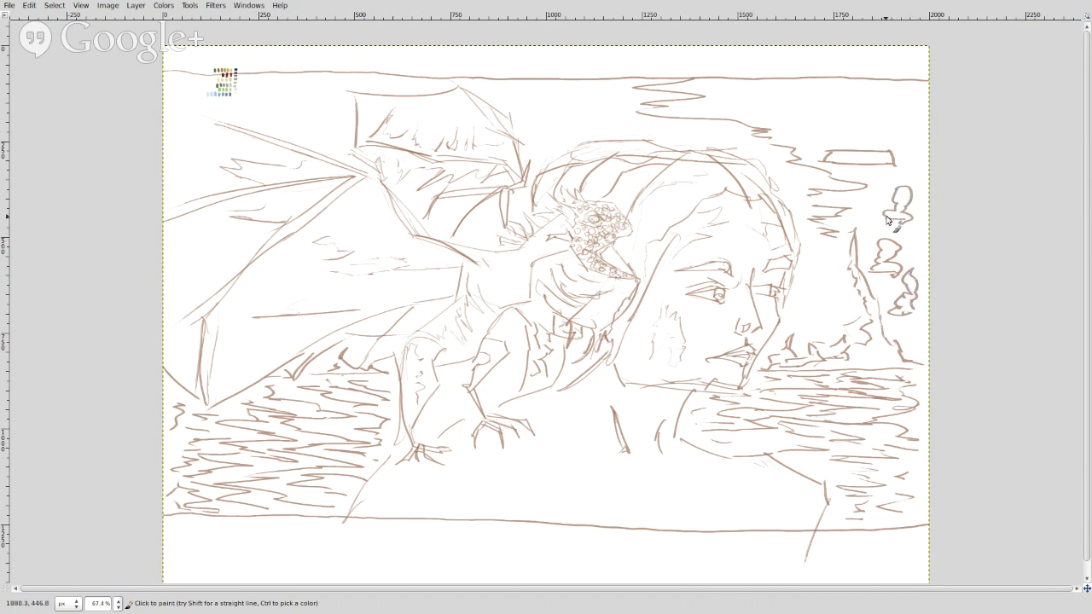
mouse_move(840, 123)
mouse_down()
mouse_move(815, 113)
mouse_move(814, 100)
mouse_move(830, 92)
mouse_move(877, 122)
mouse_up()
mouse_move(618, 110)
mouse_down()
mouse_move(608, 95)
mouse_move(575, 93)
mouse_move(570, 106)
mouse_up()
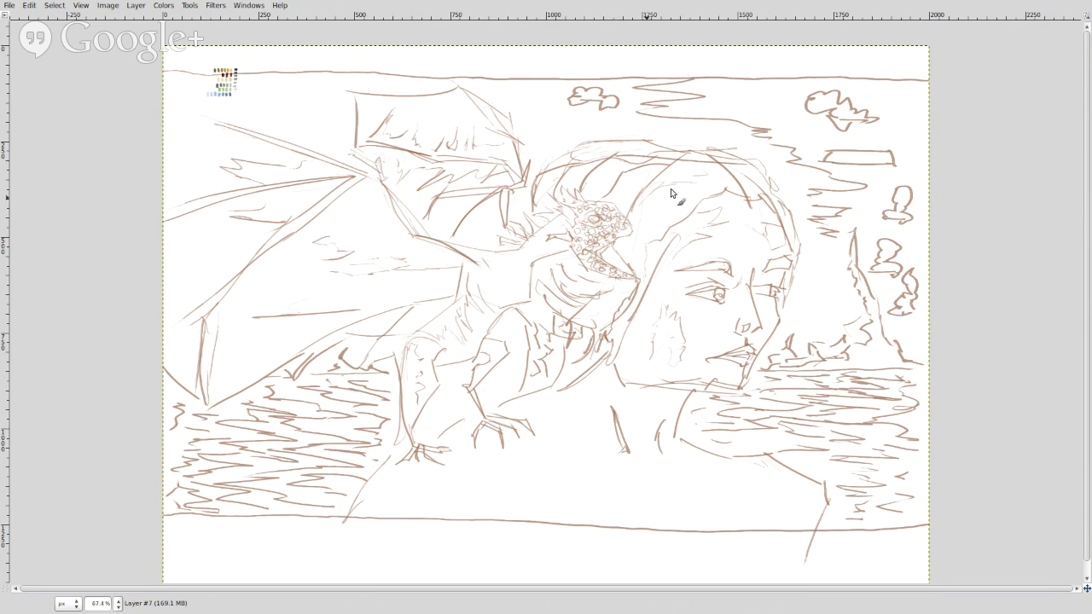
mouse_move(898, 48)
mouse_down()
mouse_move(927, 68)
mouse_move(911, 68)
mouse_up()
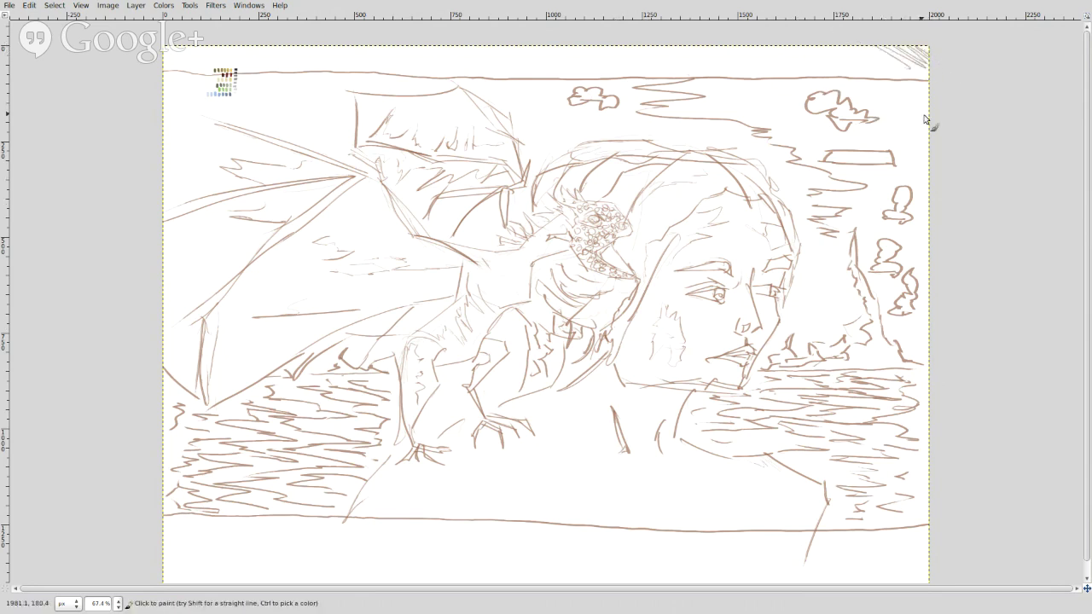
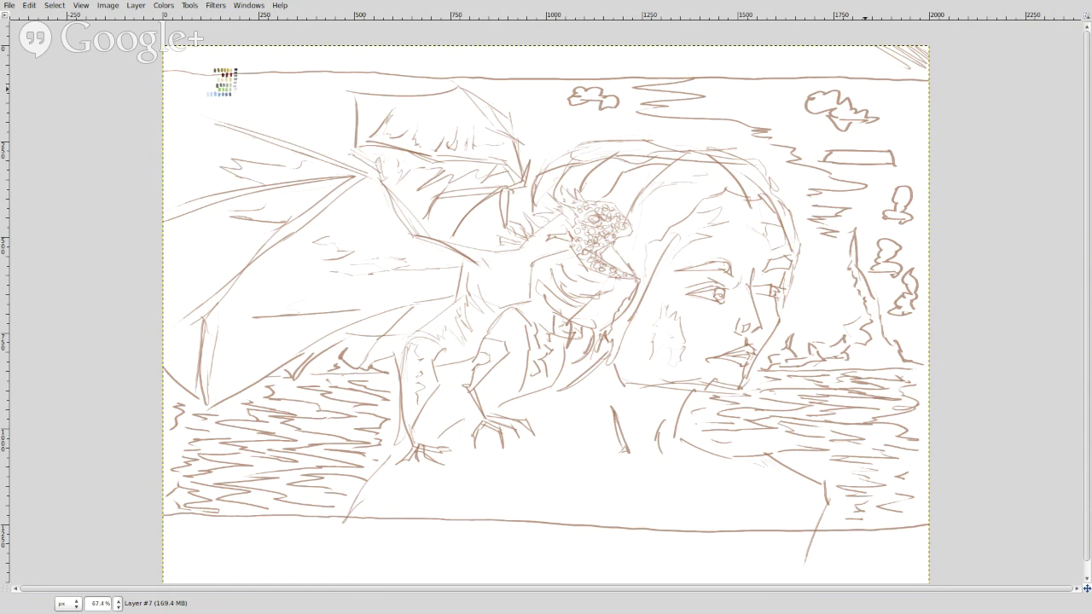
Step: Clear the entire woman, dragon and sea sketch from the canvas
key(ctrl+z)
key(ctrl+z)
key(ctrl+z)
key(ctrl+z)
key(ctrl+z)
key(ctrl+z)
key(ctrl+z)
key(ctrl+z)
key(ctrl+z)
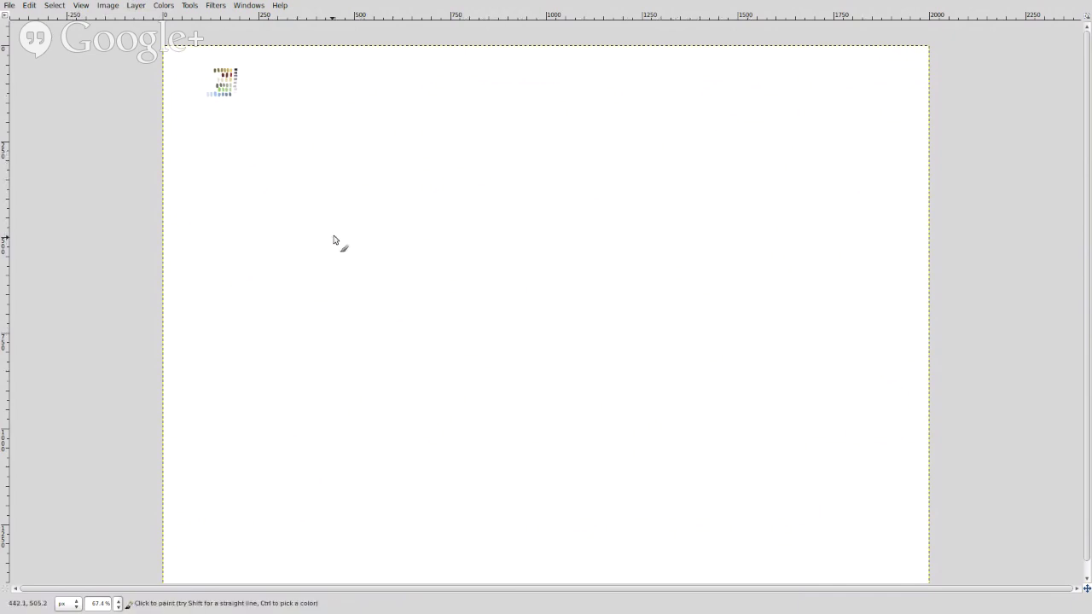
Step: Begin a wolf-like animal head on the left half of the canvas with its right-hand ear, cheek fur, one eye and the nose
mouse_move(337, 228)
mouse_down()
mouse_move(353, 231)
mouse_move(343, 228)
mouse_up()
mouse_move(372, 228)
mouse_down()
mouse_move(402, 201)
mouse_move(390, 196)
mouse_move(409, 202)
mouse_move(420, 255)
mouse_move(404, 263)
mouse_move(405, 220)
mouse_move(376, 233)
mouse_move(395, 221)
mouse_move(382, 249)
mouse_move(408, 243)
mouse_move(398, 256)
mouse_move(392, 201)
mouse_move(402, 229)
mouse_move(398, 219)
mouse_move(378, 239)
mouse_move(410, 261)
mouse_up()
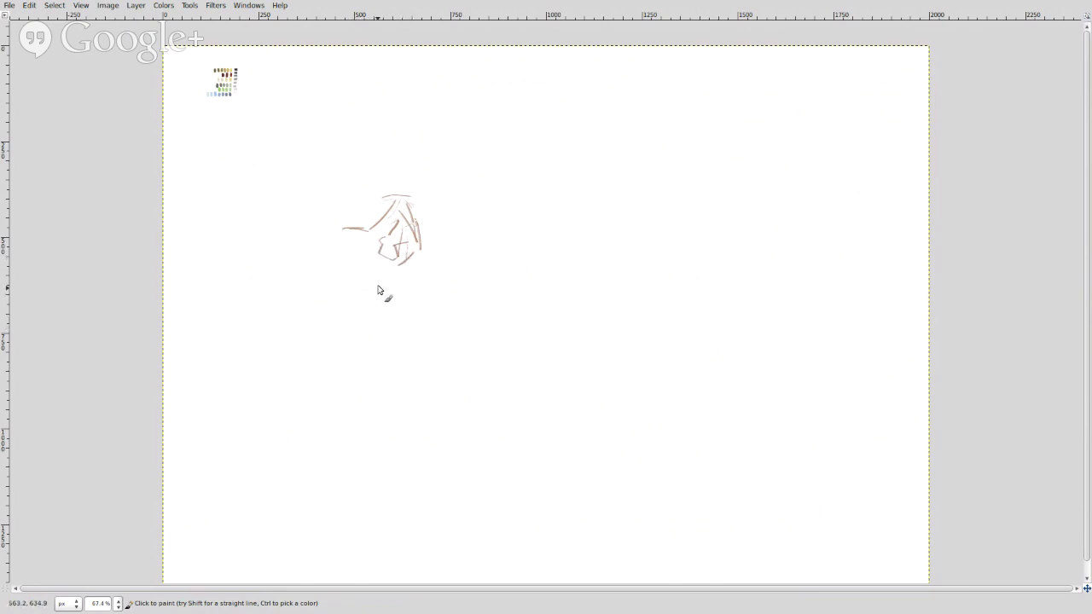
mouse_move(369, 265)
mouse_down()
mouse_move(400, 276)
mouse_move(392, 273)
mouse_move(407, 300)
mouse_move(399, 287)
mouse_move(391, 310)
mouse_move(390, 292)
mouse_move(397, 318)
mouse_up()
drag(345, 290, 365, 300)
mouse_move(308, 312)
mouse_down()
mouse_move(309, 343)
mouse_move(298, 339)
mouse_move(312, 336)
mouse_move(312, 310)
mouse_move(287, 319)
mouse_move(297, 315)
mouse_move(310, 341)
mouse_up()
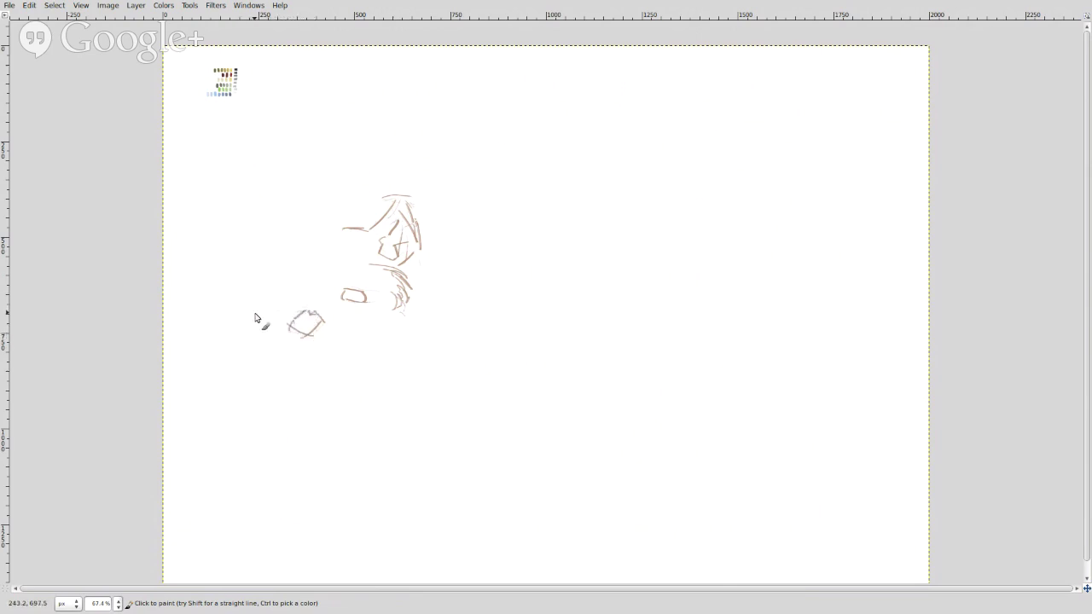
Step: Add the animal's muzzle line, second eye, head top and the other pointed ear with its inner fur
drag(274, 315, 256, 300)
mouse_move(277, 277)
mouse_down()
mouse_move(298, 274)
mouse_move(273, 281)
mouse_move(291, 290)
mouse_move(305, 282)
mouse_up()
drag(319, 225, 331, 229)
mouse_move(314, 222)
mouse_down()
mouse_move(270, 156)
mouse_move(268, 175)
mouse_move(297, 182)
mouse_move(279, 174)
mouse_move(296, 182)
mouse_move(289, 176)
mouse_move(254, 209)
mouse_up()
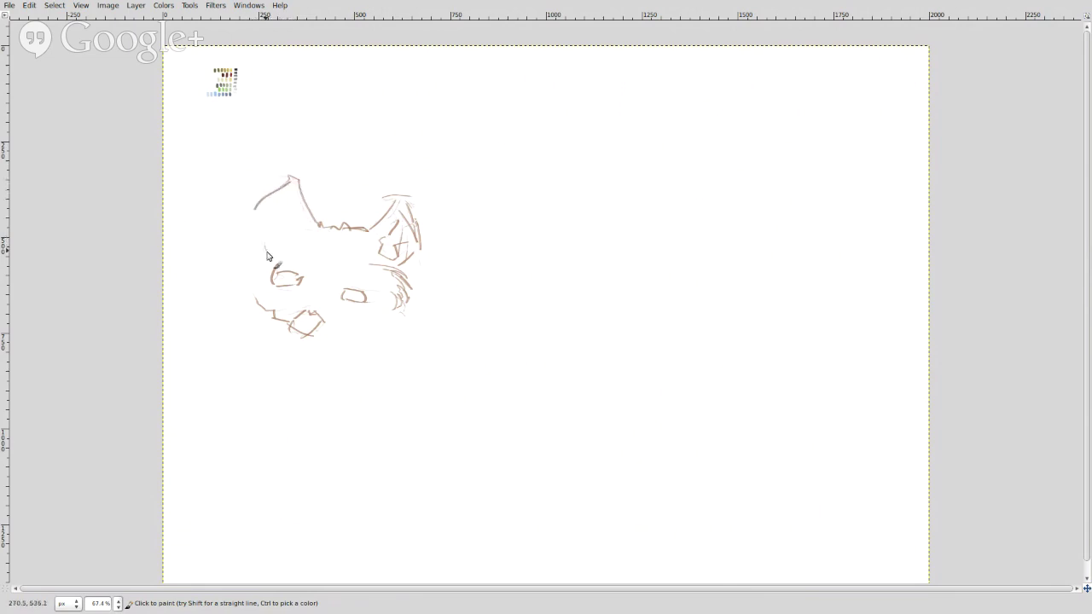
mouse_move(254, 209)
mouse_down()
mouse_move(281, 237)
mouse_move(289, 224)
mouse_move(274, 217)
mouse_move(259, 217)
mouse_move(286, 239)
mouse_move(266, 218)
mouse_move(279, 227)
mouse_move(273, 200)
mouse_move(293, 192)
mouse_move(299, 246)
mouse_up()
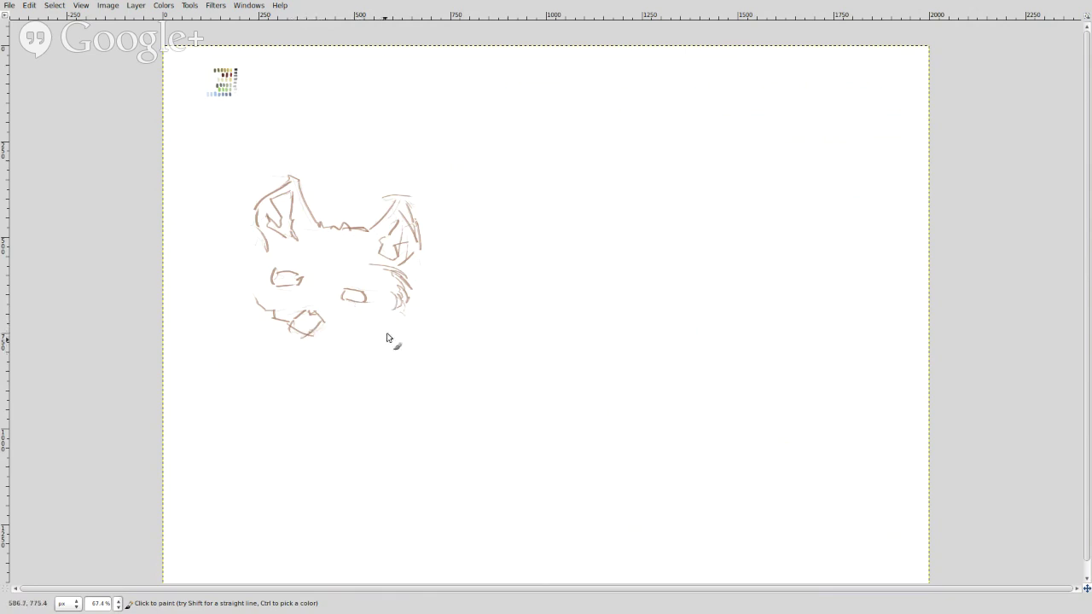
Step: Sketch the animal's neck line, a V-shaped jacket collar beneath the head and a narrow pointed shape under it
mouse_move(390, 322)
mouse_down()
mouse_move(380, 376)
mouse_move(300, 378)
mouse_move(202, 316)
mouse_up()
mouse_move(324, 384)
mouse_down()
mouse_move(298, 408)
mouse_move(348, 484)
mouse_up()
drag(325, 377, 337, 418)
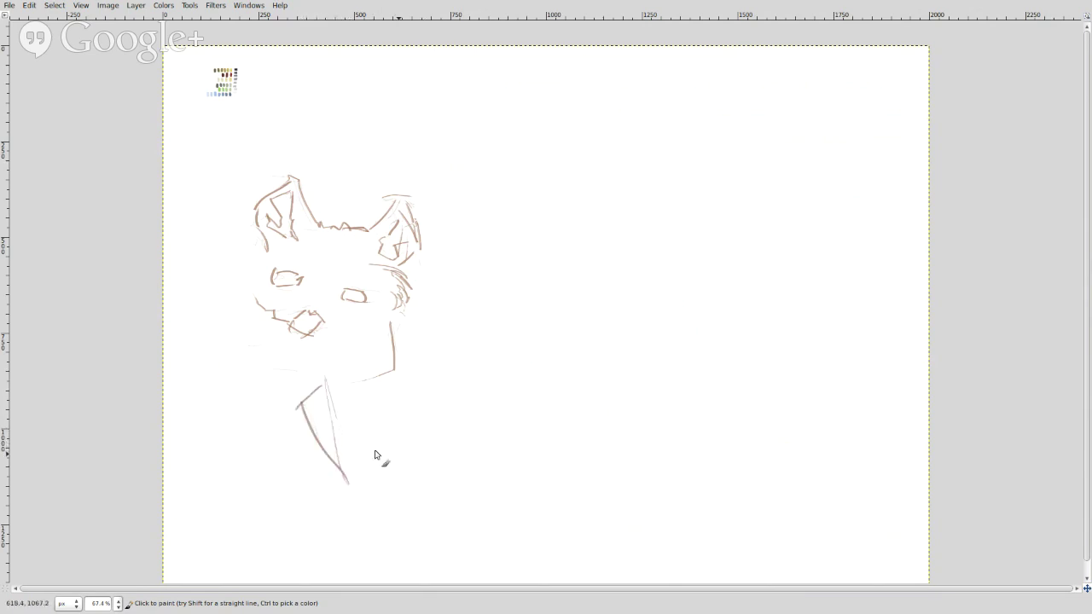
mouse_move(357, 478)
mouse_down()
mouse_move(392, 479)
mouse_move(429, 372)
mouse_move(416, 381)
mouse_up()
drag(332, 475, 314, 563)
mouse_move(352, 480)
mouse_down()
mouse_move(315, 560)
mouse_move(352, 488)
mouse_move(315, 563)
mouse_up()
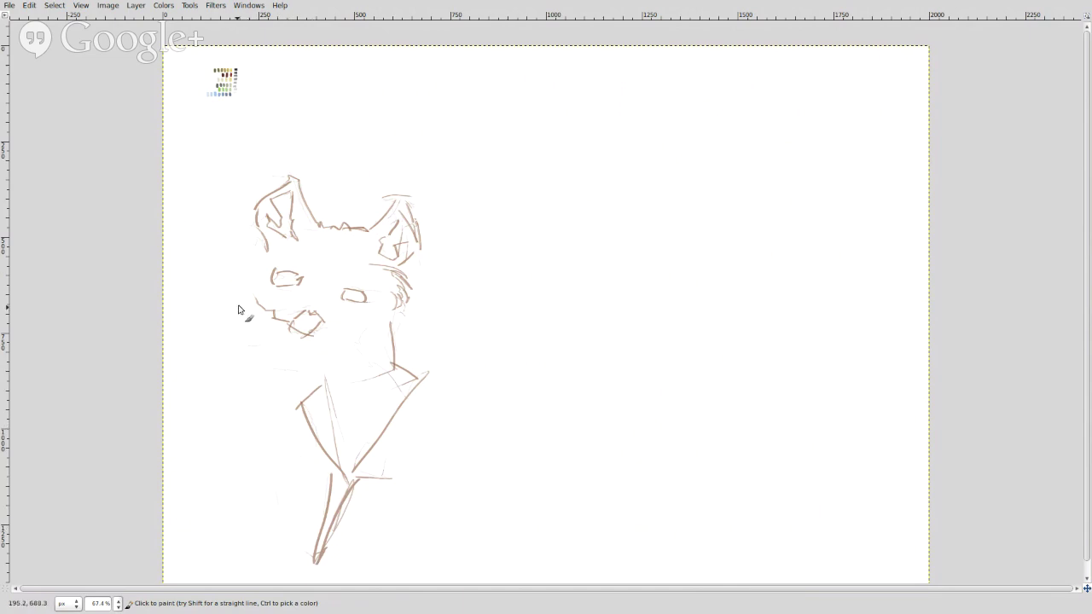
Step: Draw the animal's shaggy cheek outline, then its wavy shoulder and arm contours on both sides of the collar
mouse_move(256, 255)
mouse_down()
mouse_move(222, 279)
mouse_move(246, 326)
mouse_move(305, 364)
mouse_move(246, 378)
mouse_up()
mouse_move(258, 429)
mouse_down()
mouse_move(276, 467)
mouse_move(278, 531)
mouse_up()
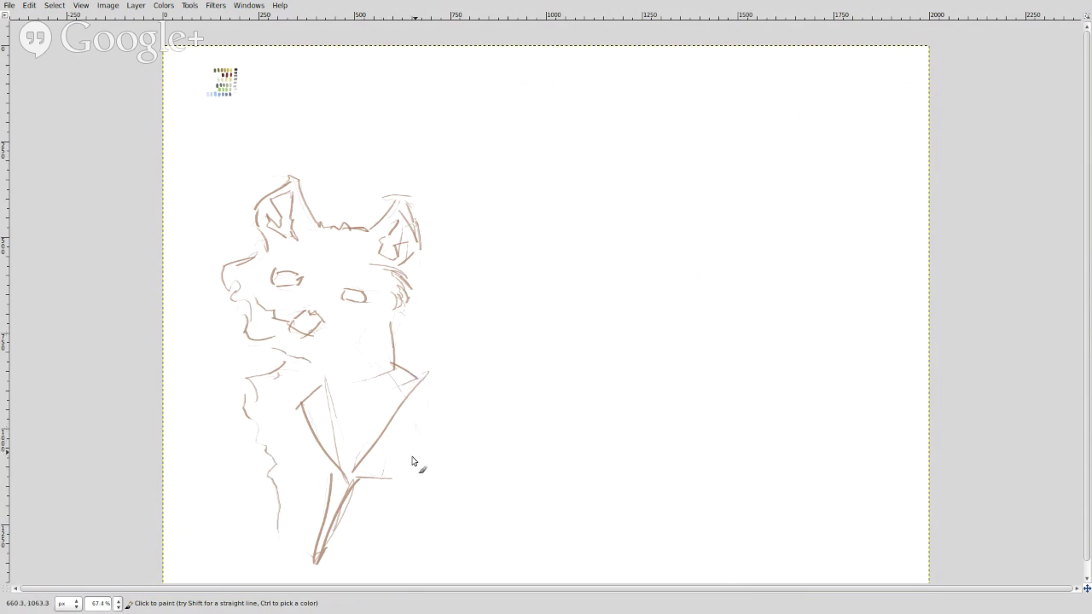
mouse_move(410, 407)
mouse_down()
mouse_move(442, 429)
mouse_move(449, 493)
mouse_move(477, 527)
mouse_move(472, 561)
mouse_up()
Step: Start a second figure on the right half of the canvas with angular brow, nose, cheek and mouth shapes
mouse_move(770, 165)
mouse_down()
mouse_move(746, 182)
mouse_move(770, 160)
mouse_move(790, 201)
mouse_move(734, 197)
mouse_move(749, 183)
mouse_move(737, 193)
mouse_move(785, 206)
mouse_up()
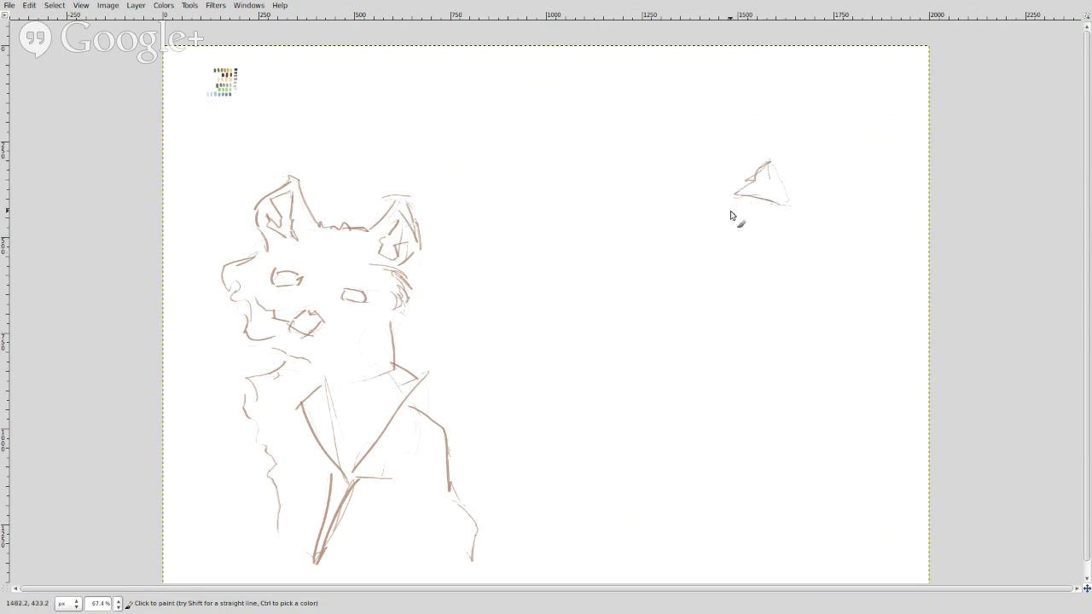
mouse_move(733, 213)
mouse_down()
mouse_move(739, 247)
mouse_move(706, 236)
mouse_up()
drag(709, 239, 731, 209)
mouse_move(750, 243)
mouse_down()
mouse_move(779, 227)
mouse_move(775, 252)
mouse_move(737, 249)
mouse_move(747, 274)
mouse_up()
drag(708, 247, 696, 262)
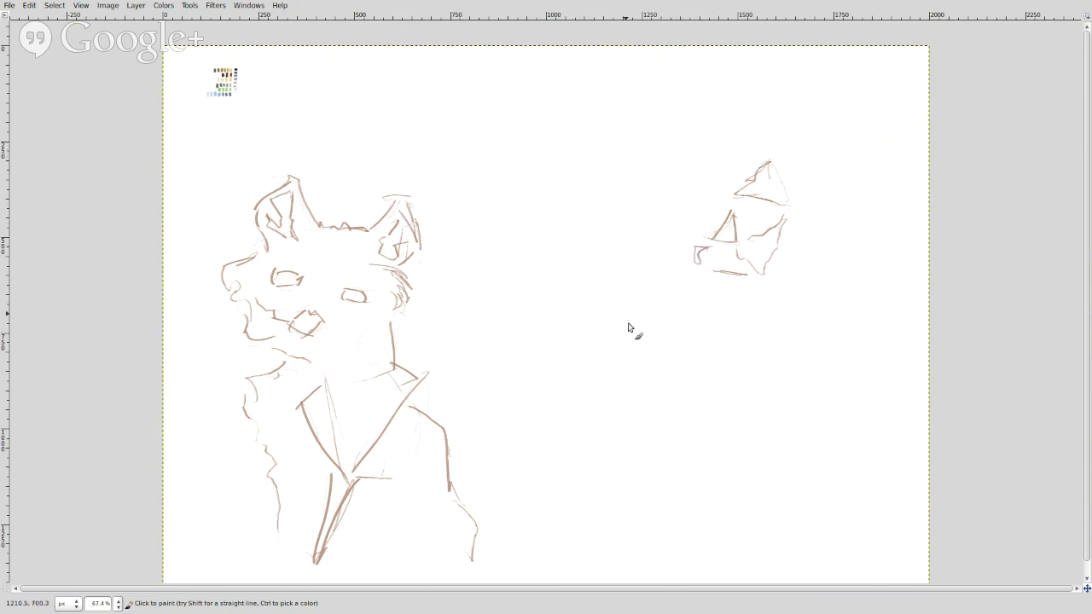
Step: Outline a wavy mass of hair around the second figure's face down to the neck
mouse_move(671, 287)
mouse_down()
mouse_move(642, 185)
mouse_move(669, 186)
mouse_move(710, 131)
mouse_move(770, 137)
mouse_move(767, 115)
mouse_move(825, 150)
mouse_up()
drag(755, 113, 722, 119)
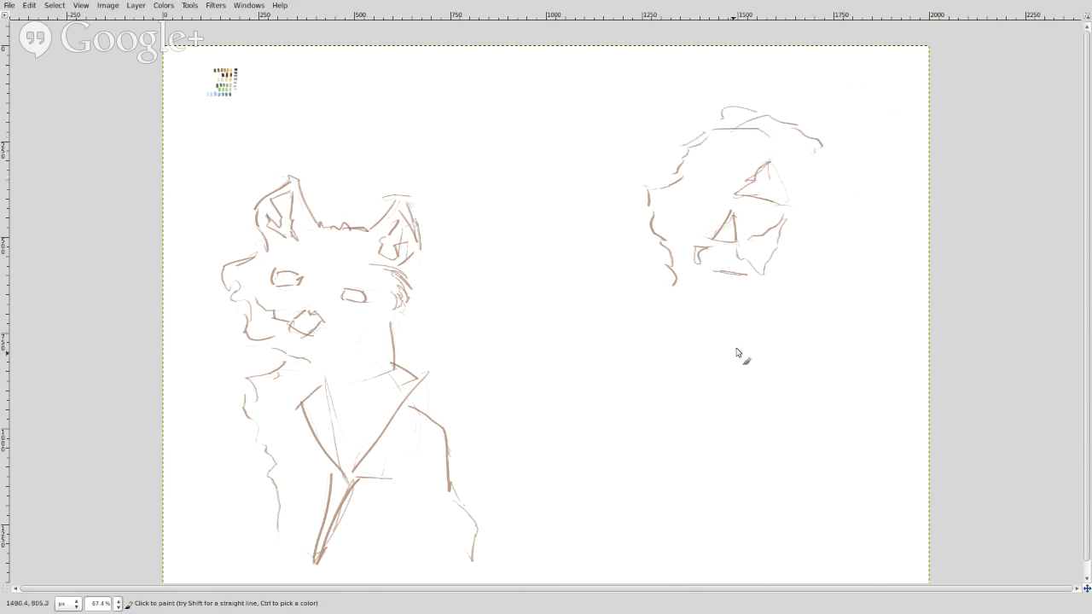
mouse_move(772, 299)
mouse_down()
mouse_move(824, 271)
mouse_move(848, 203)
mouse_move(817, 141)
mouse_up()
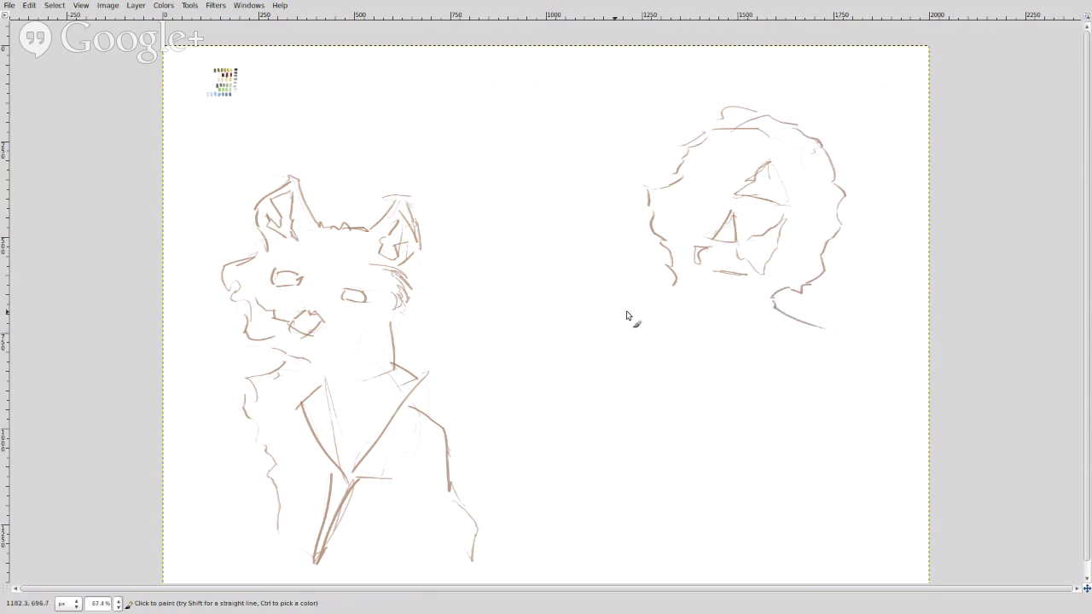
Step: Sketch the second figure's neckline, both shoulders and upper arms with sleeve shapes
mouse_move(671, 297)
mouse_down()
mouse_move(591, 305)
mouse_move(620, 352)
mouse_up()
mouse_move(655, 309)
mouse_down()
mouse_move(657, 328)
mouse_move(724, 327)
mouse_move(764, 311)
mouse_up()
mouse_move(835, 333)
mouse_down()
mouse_move(800, 355)
mouse_move(786, 392)
mouse_up()
mouse_move(778, 314)
mouse_down()
mouse_move(768, 386)
mouse_move(808, 393)
mouse_up()
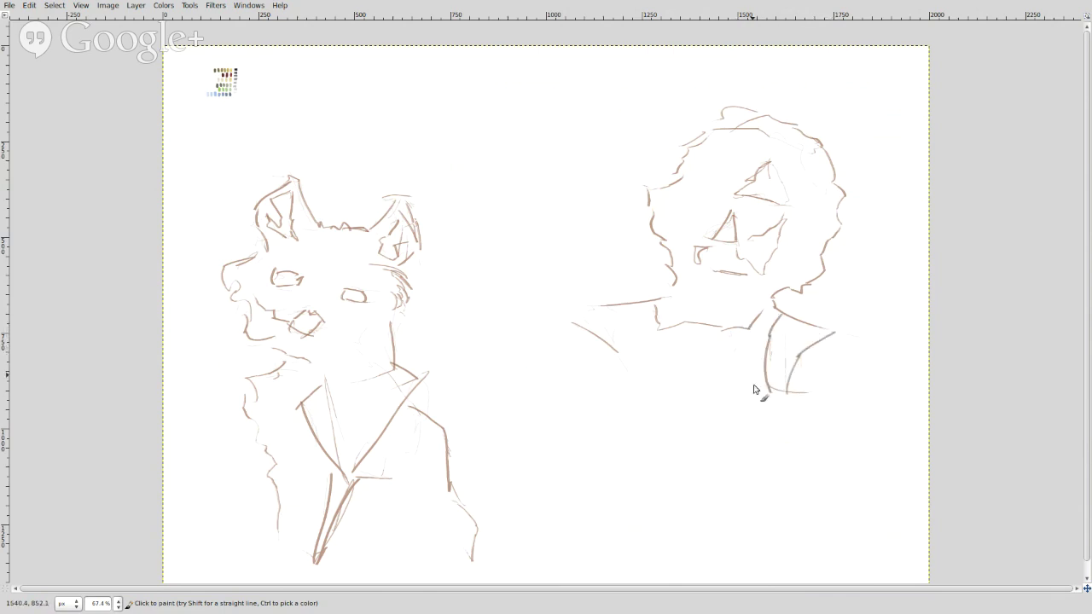
drag(835, 334, 839, 454)
drag(793, 395, 839, 454)
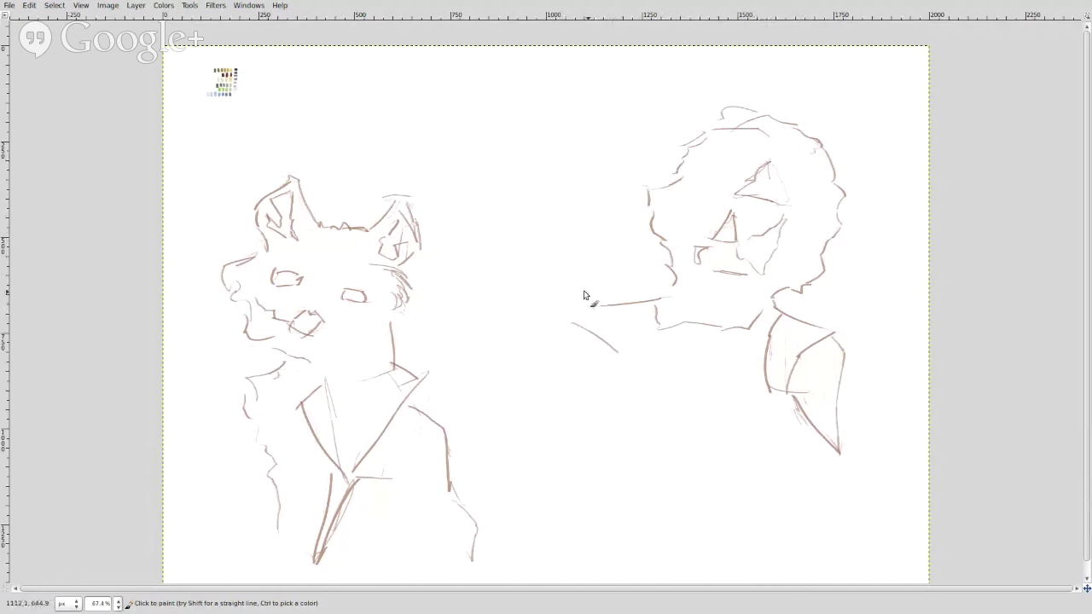
mouse_move(596, 320)
mouse_down()
mouse_move(611, 333)
mouse_move(556, 329)
mouse_move(593, 341)
mouse_move(560, 443)
mouse_up()
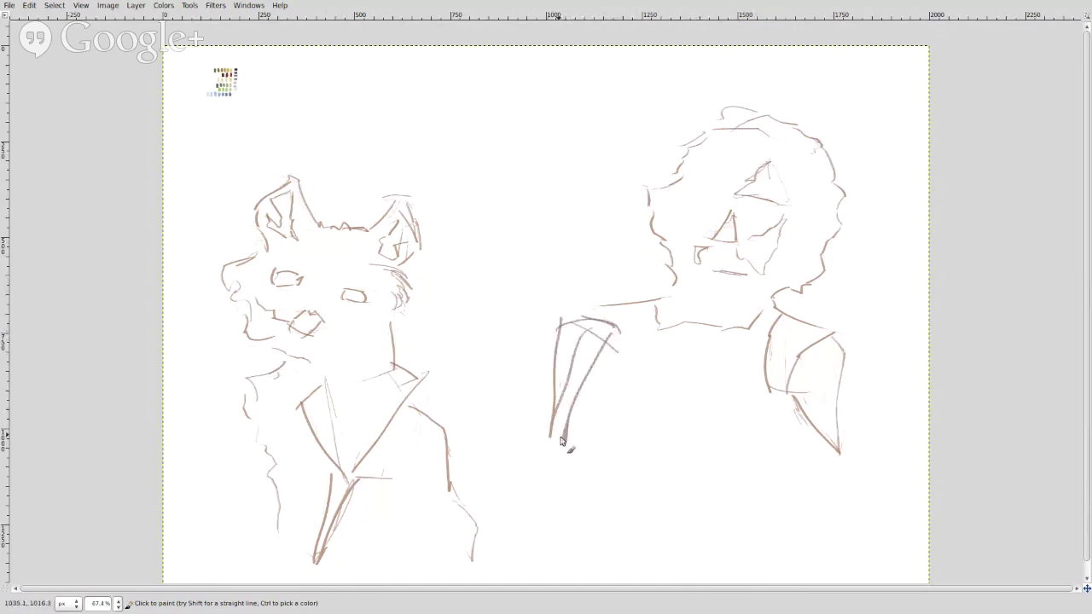
Step: Draw the second figure's forearm slanting across the body, with a rough hand and a torso side line
drag(565, 439, 687, 488)
mouse_move(565, 440)
mouse_down()
mouse_move(657, 475)
mouse_move(646, 487)
mouse_move(732, 488)
mouse_up()
drag(721, 491, 714, 506)
mouse_move(649, 480)
mouse_down()
mouse_move(699, 507)
mouse_move(734, 495)
mouse_move(710, 496)
mouse_move(711, 511)
mouse_move(697, 503)
mouse_move(735, 508)
mouse_up()
mouse_move(672, 470)
mouse_down()
mouse_move(739, 491)
mouse_move(718, 489)
mouse_up()
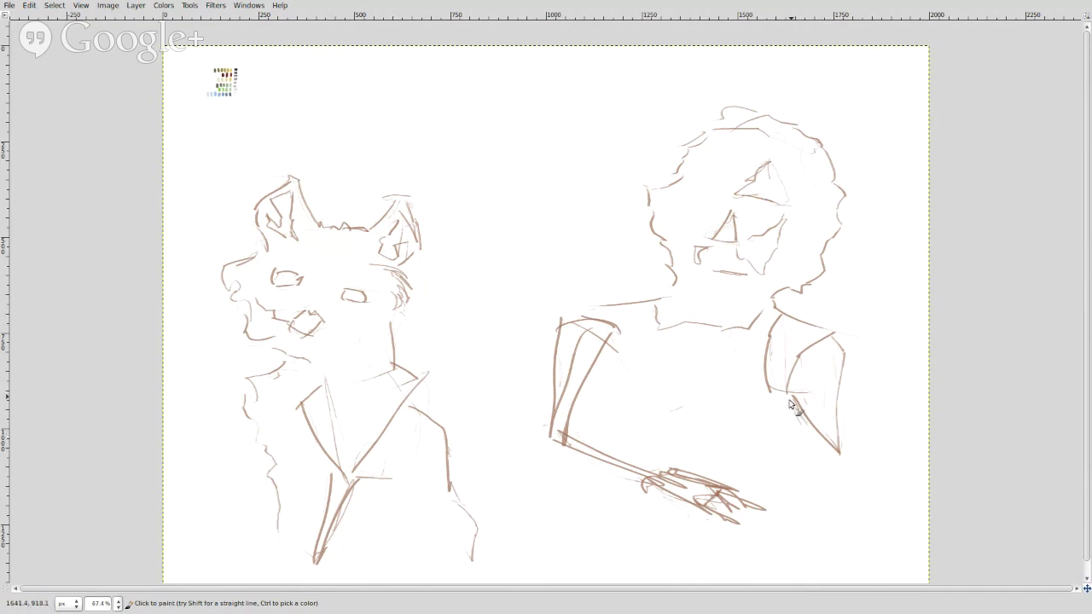
mouse_move(783, 396)
mouse_down()
mouse_move(772, 435)
mouse_move(781, 515)
mouse_up()
Step: Clear the animal and curly-haired figure sketches from the canvas
key(ctrl+z)
key(ctrl+z)
key(ctrl+z)
key(ctrl+z)
key(ctrl+z)
key(ctrl+z)
key(ctrl+z)
key(ctrl+z)
key(ctrl+z)
key(ctrl+z)
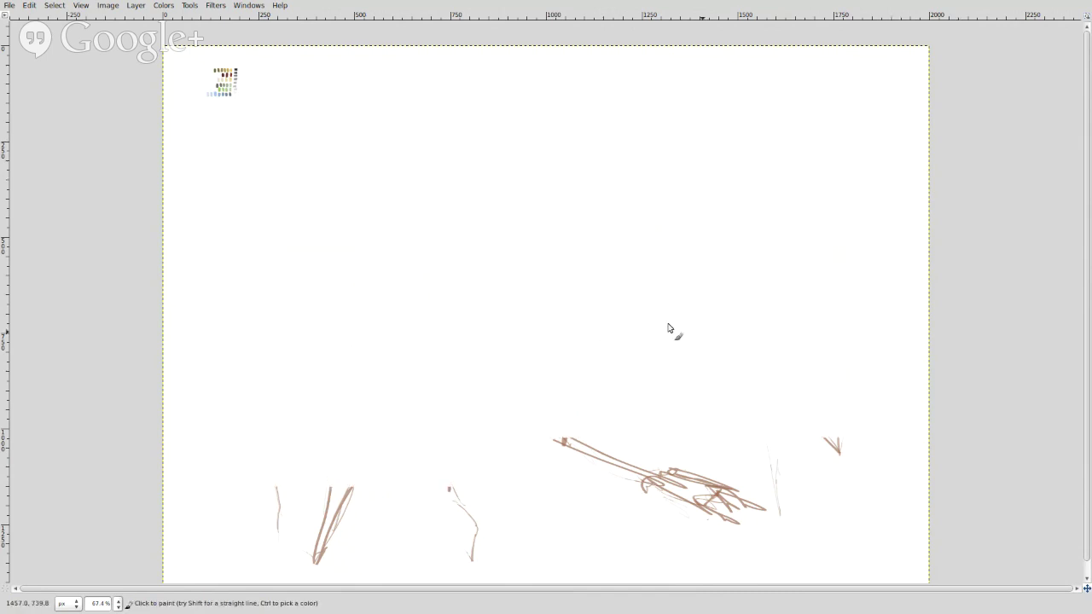